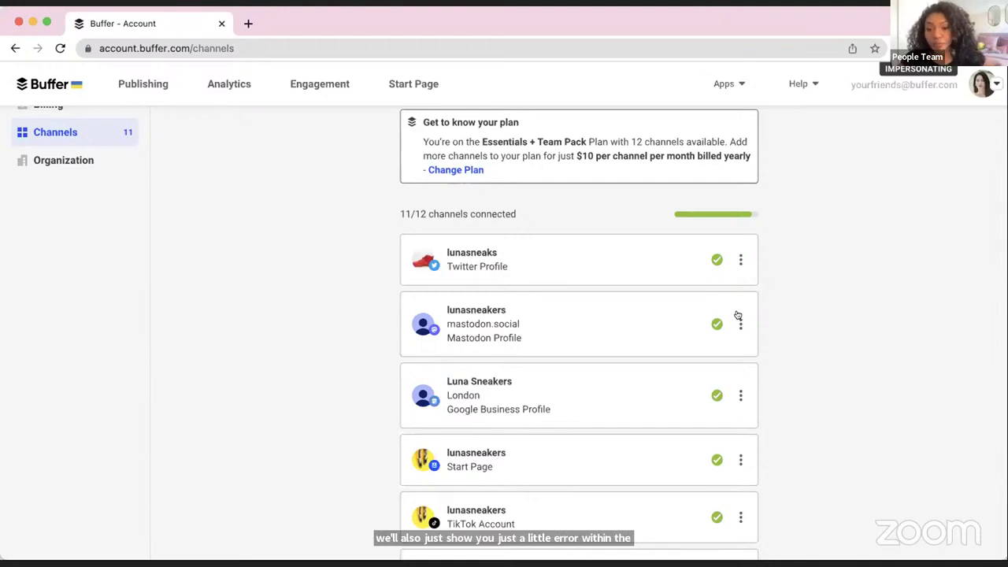
# Check the management options available for the connected lunasneaks Twitter channel.
pyautogui.click(738, 262)
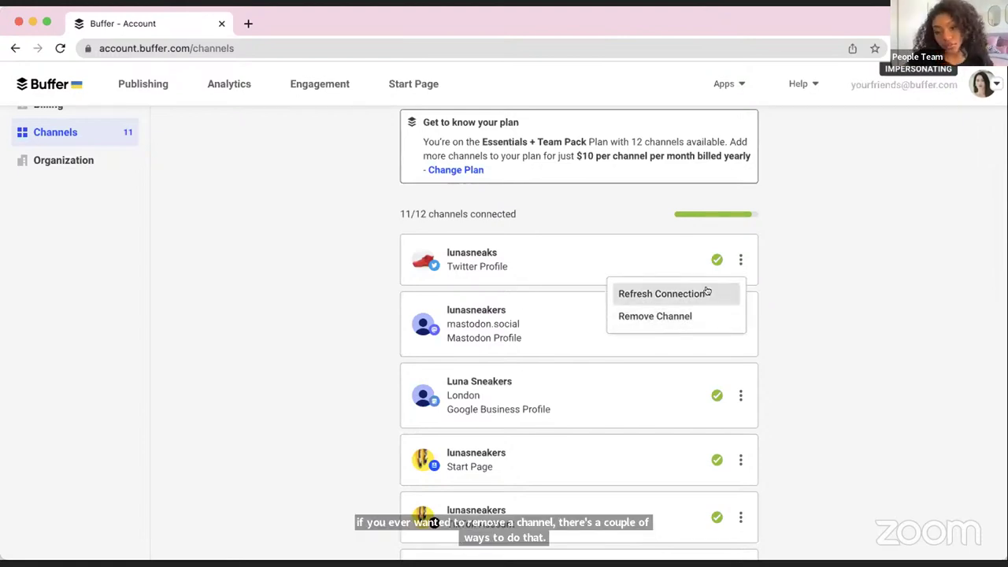
pyautogui.click(786, 231)
pyautogui.scroll(2, 786, 231)
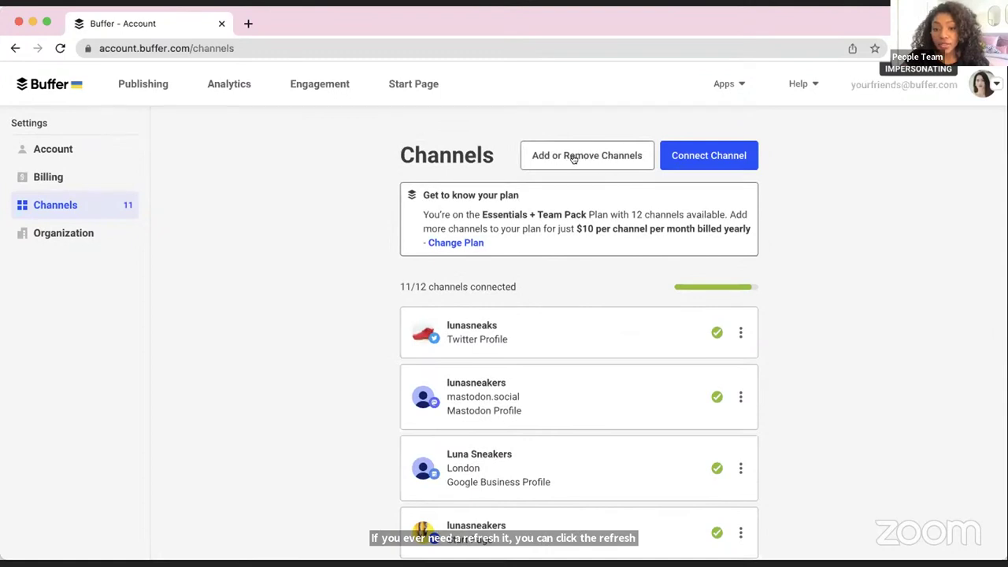
# Open the page for connecting a new channel and look through the supported social platforms.
pyautogui.click(710, 157)
pyautogui.scroll(-1, 651, 214)
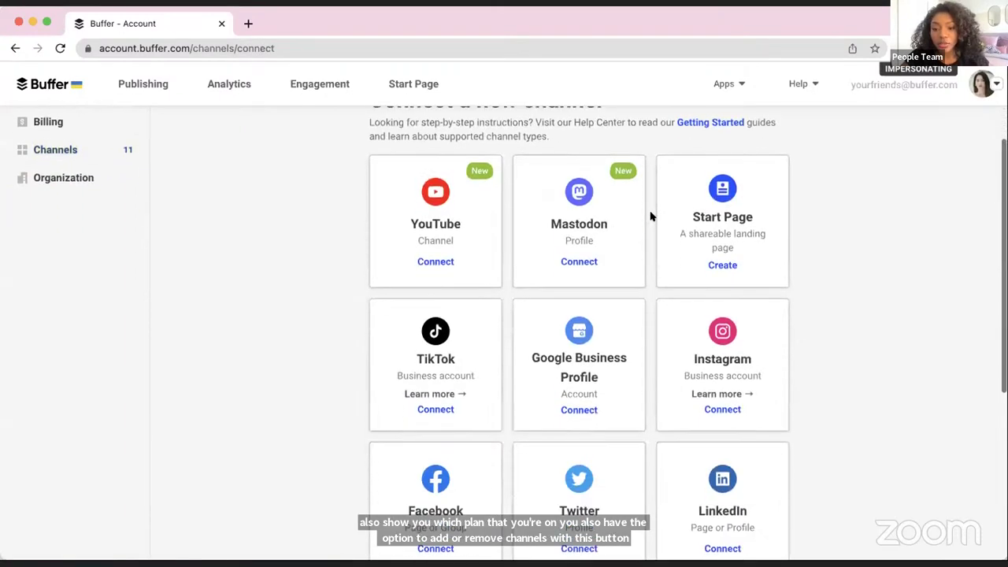
pyautogui.scroll(-3, 651, 215)
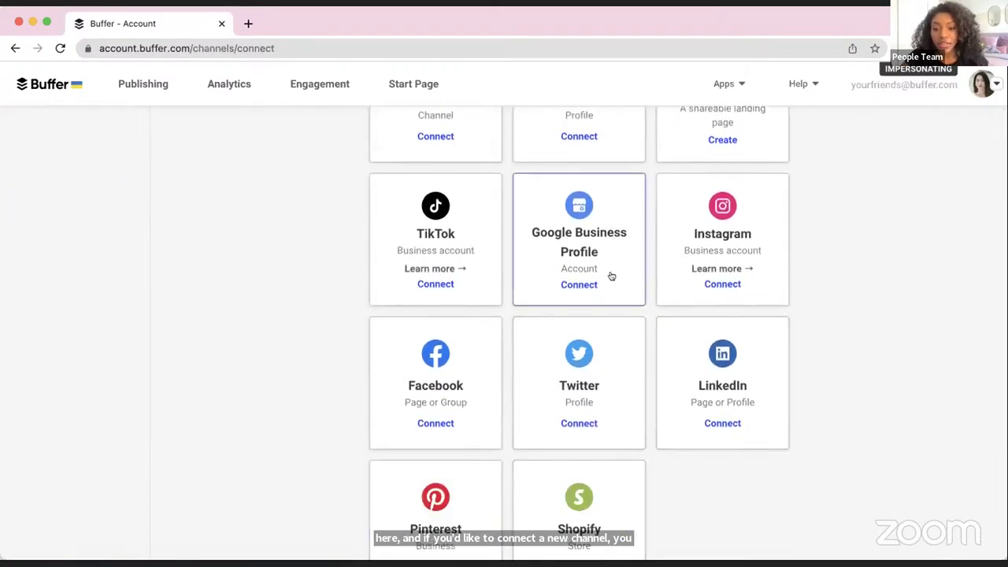
pyautogui.scroll(3, 612, 275)
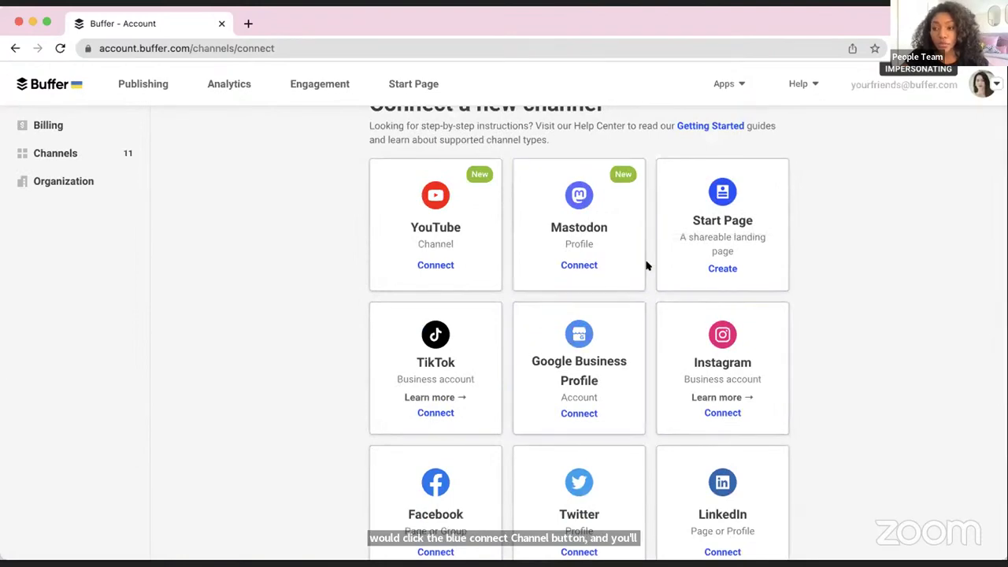
pyautogui.scroll(1, 590, 219)
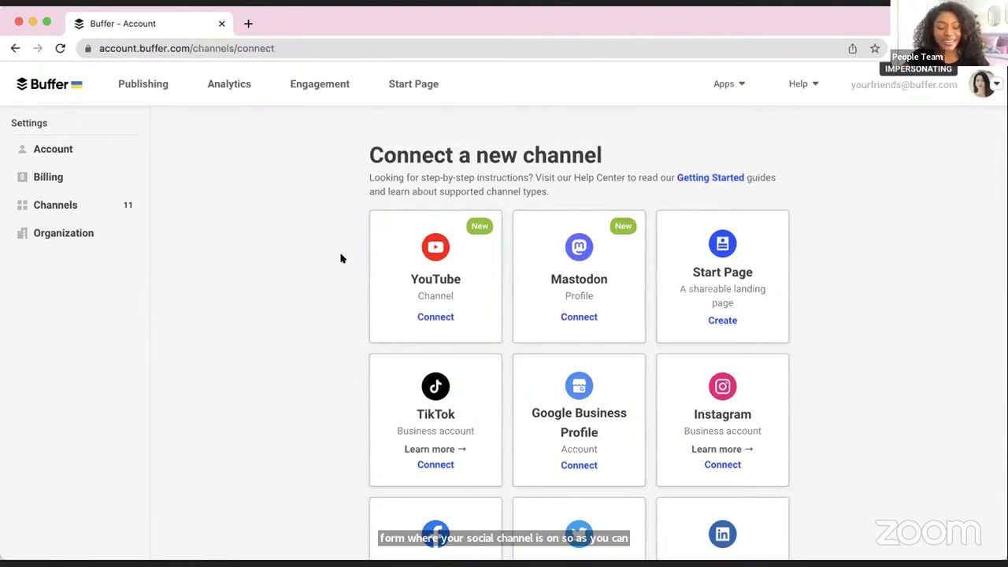
# Go to the publishing queue of the lunasneaks Twitter channel and view its daily posting slots.
pyautogui.click(140, 101)
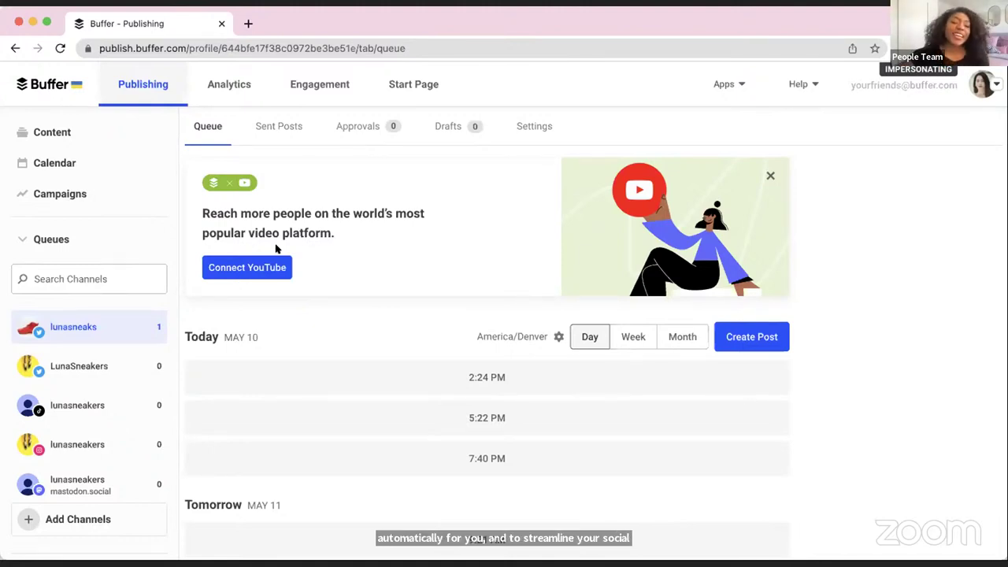
pyautogui.scroll(-2, 479, 360)
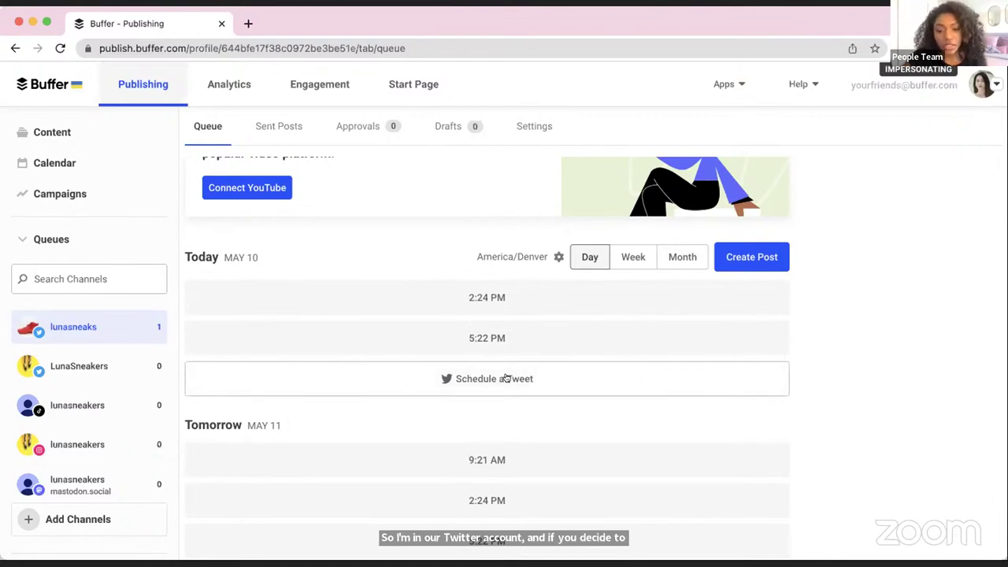
pyautogui.click(501, 378)
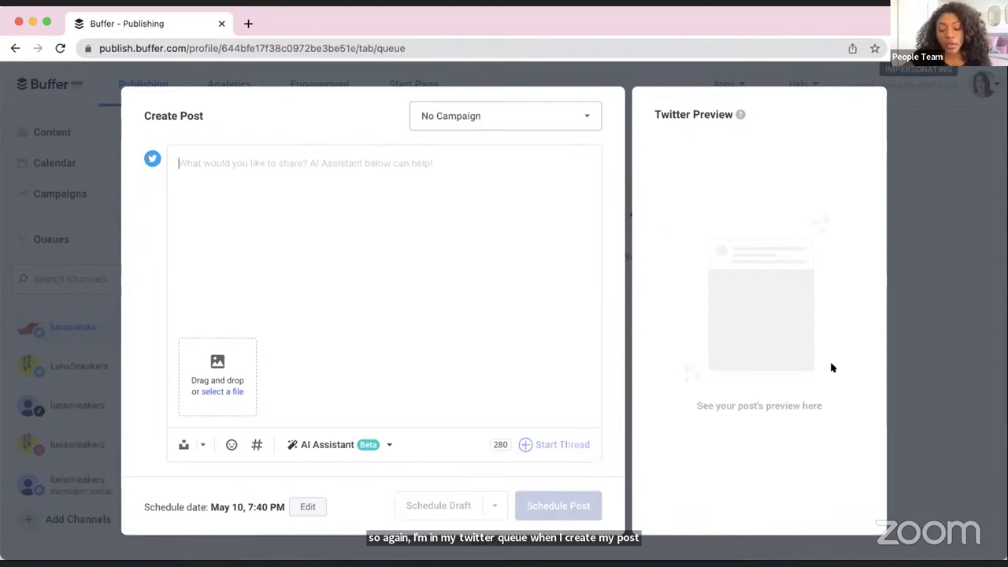
pyautogui.click(931, 403)
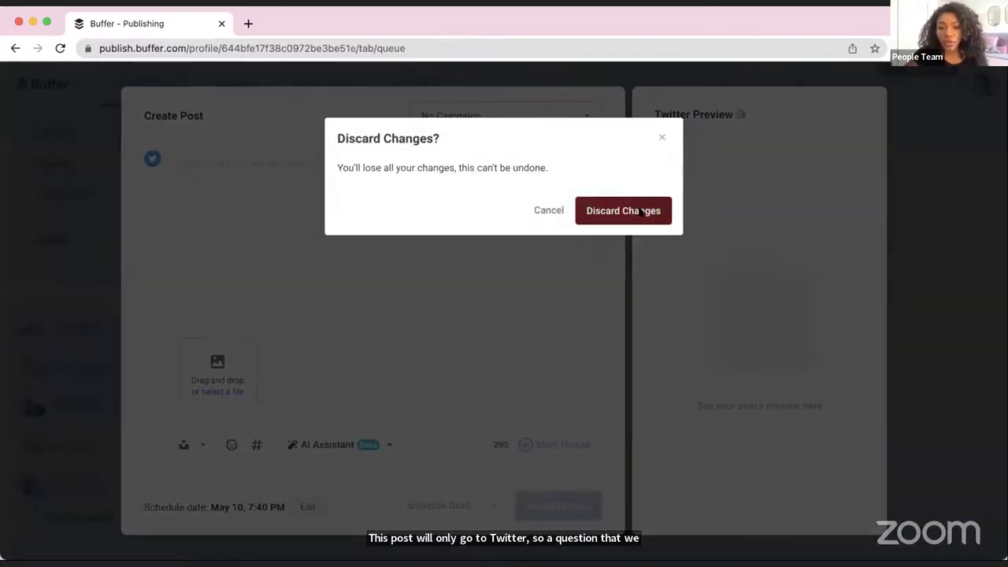
pyautogui.click(653, 209)
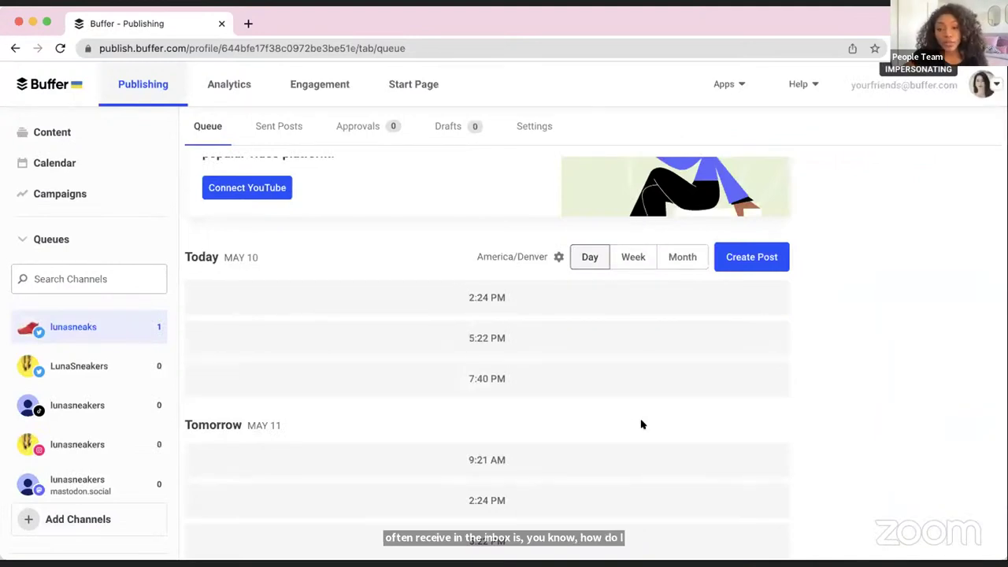
# Create a new post and add the lunasneakers Instagram and Facebook channels alongside the selected Twitter channel.
pyautogui.scroll(1, 642, 424)
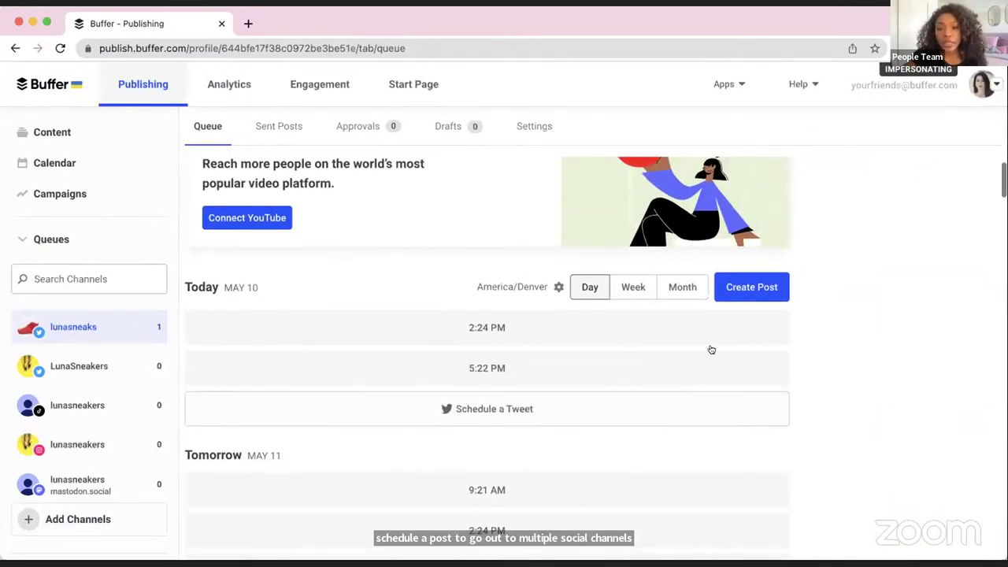
pyautogui.click(750, 295)
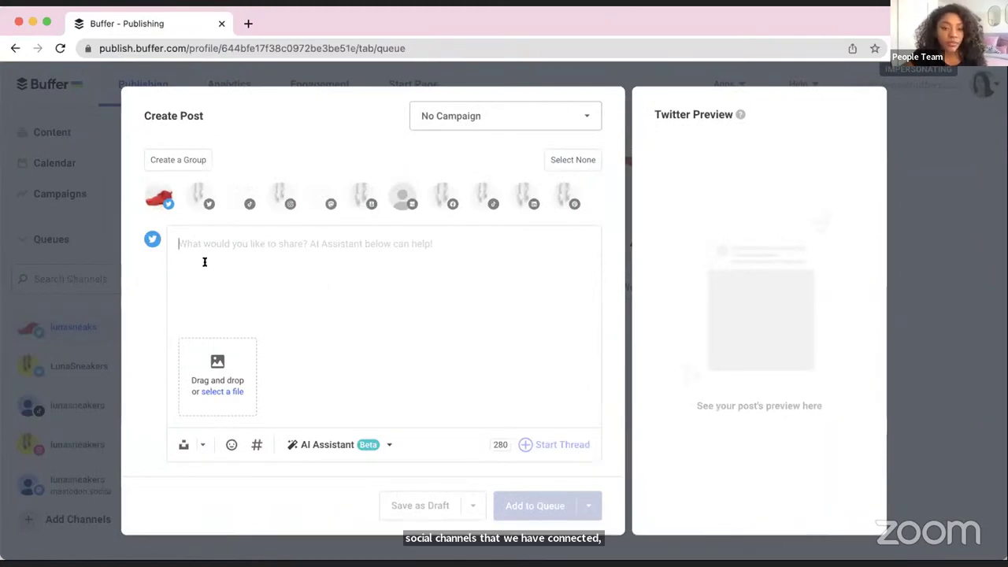
pyautogui.click(284, 193)
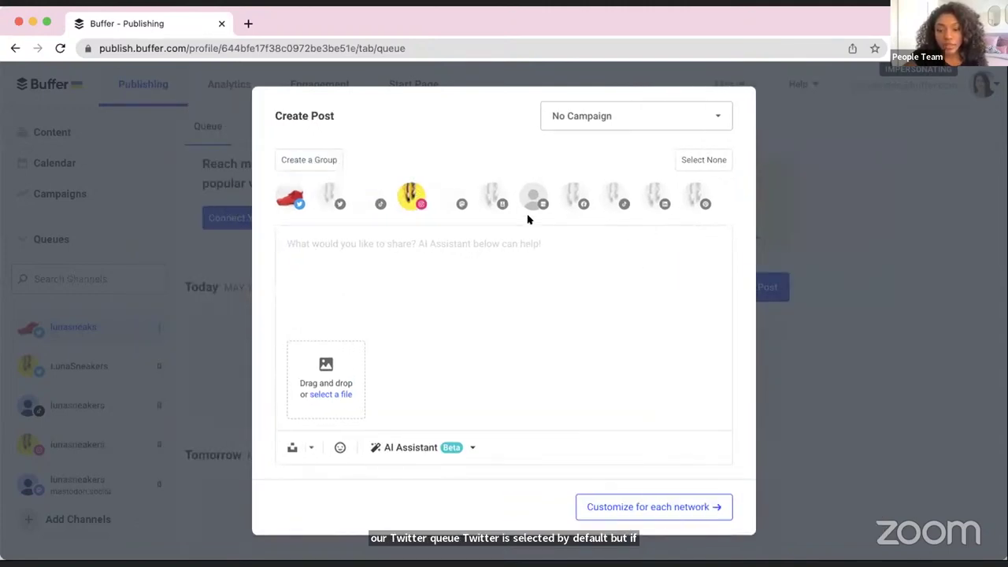
pyautogui.click(574, 197)
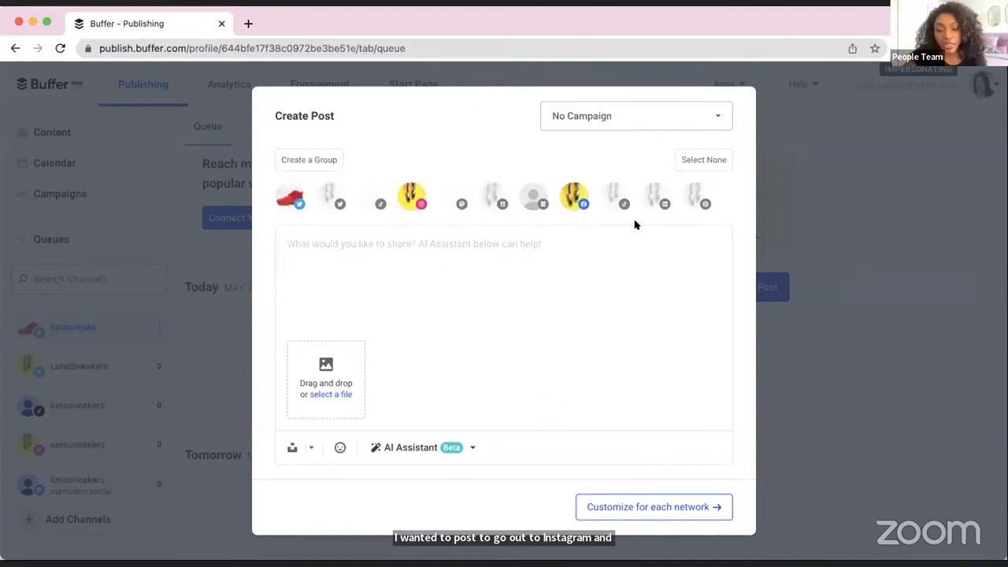
pyautogui.scroll(-1, 596, 329)
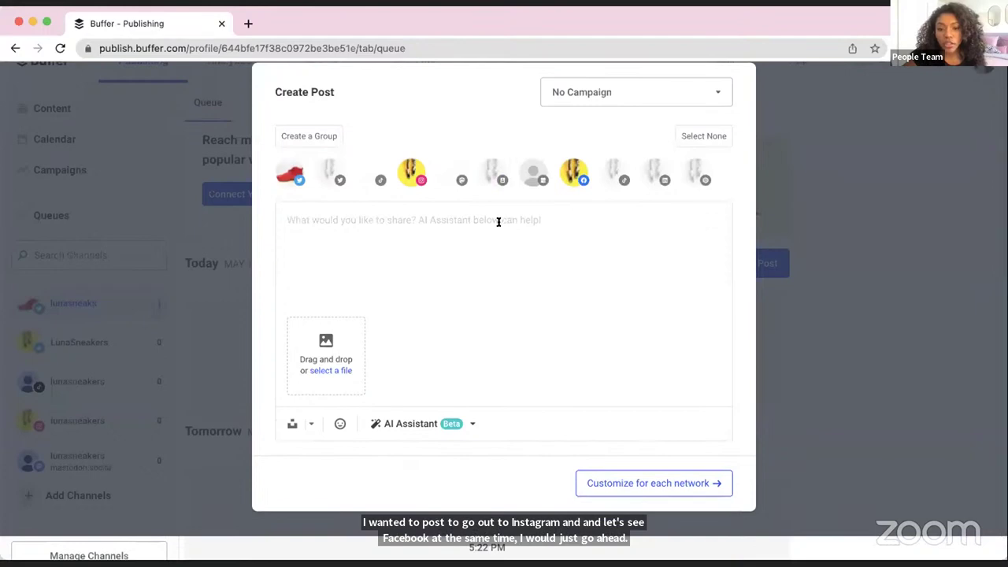
pyautogui.scroll(1, 497, 221)
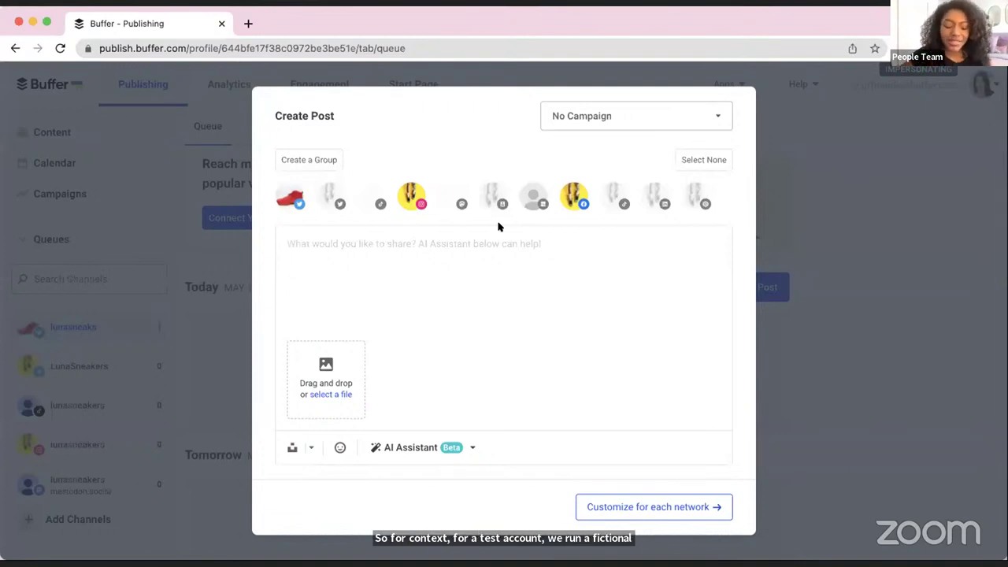
# Write the post text "Shop our spring sale!" followed by a running shoe, a grinning face and a shopping bags emoji.
pyautogui.write('Sh')
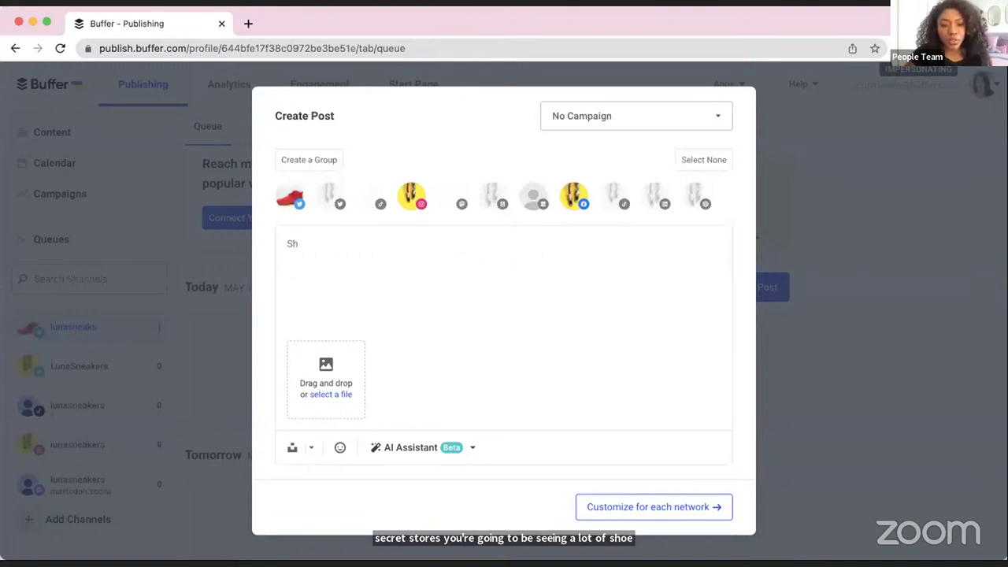
pyautogui.write('op our')
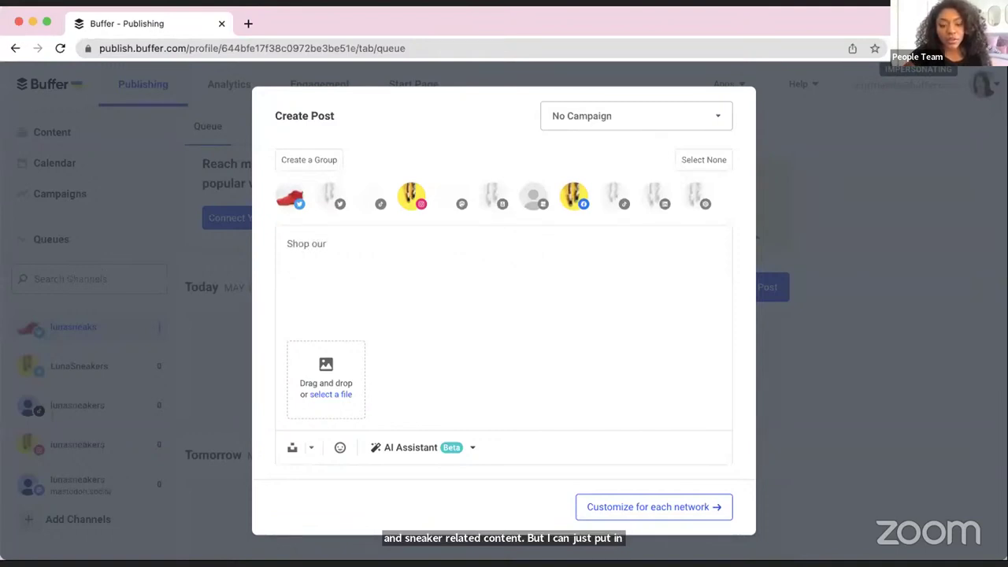
pyautogui.write(' spring sale!')
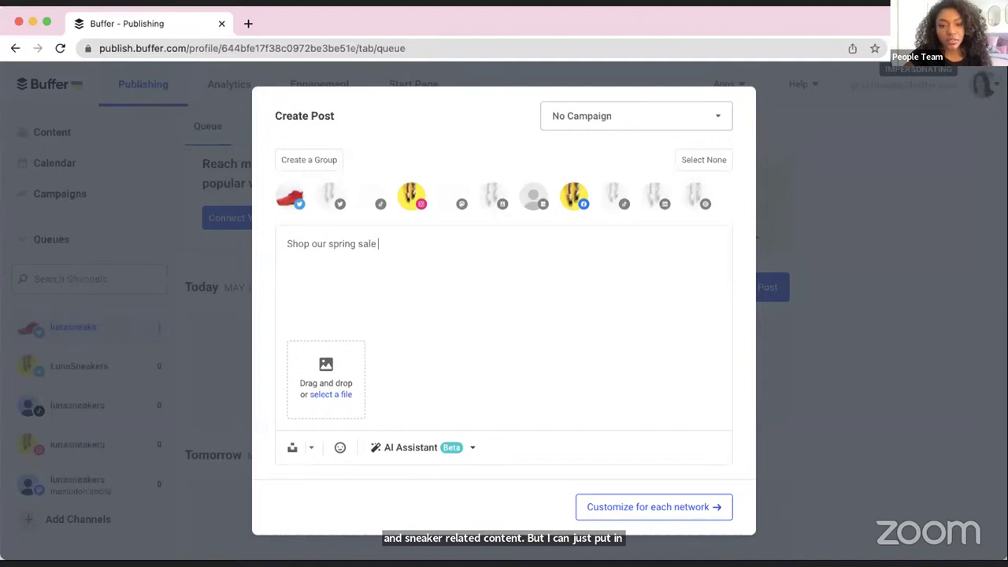
pyautogui.click(341, 447)
pyautogui.click(386, 220)
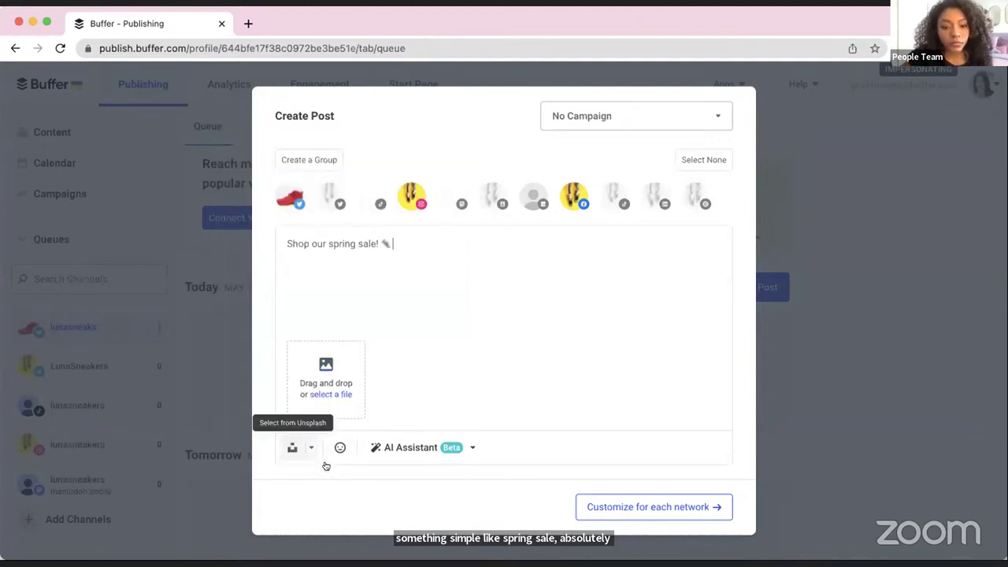
pyautogui.click(340, 446)
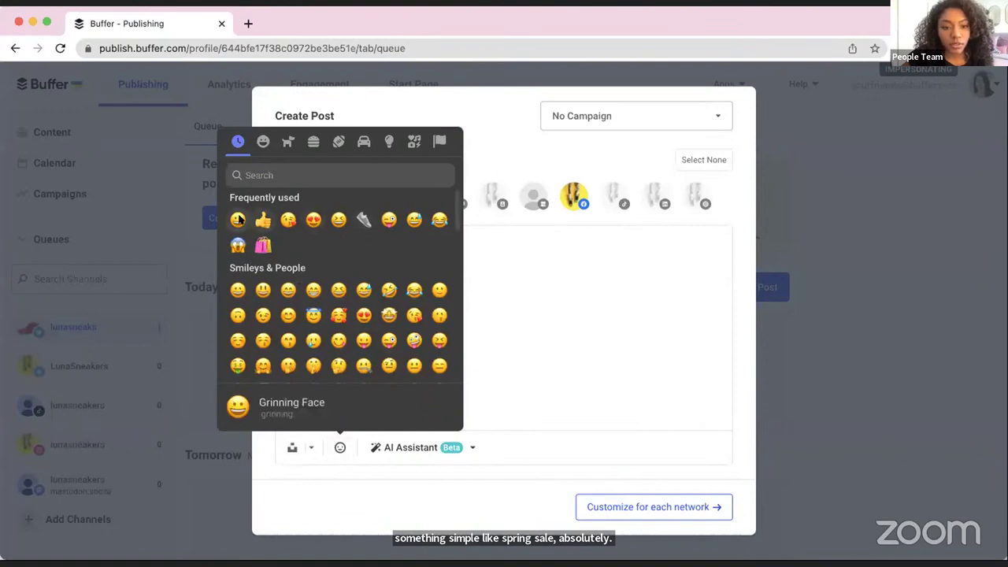
pyautogui.click(237, 219)
pyautogui.click(339, 447)
pyautogui.click(340, 284)
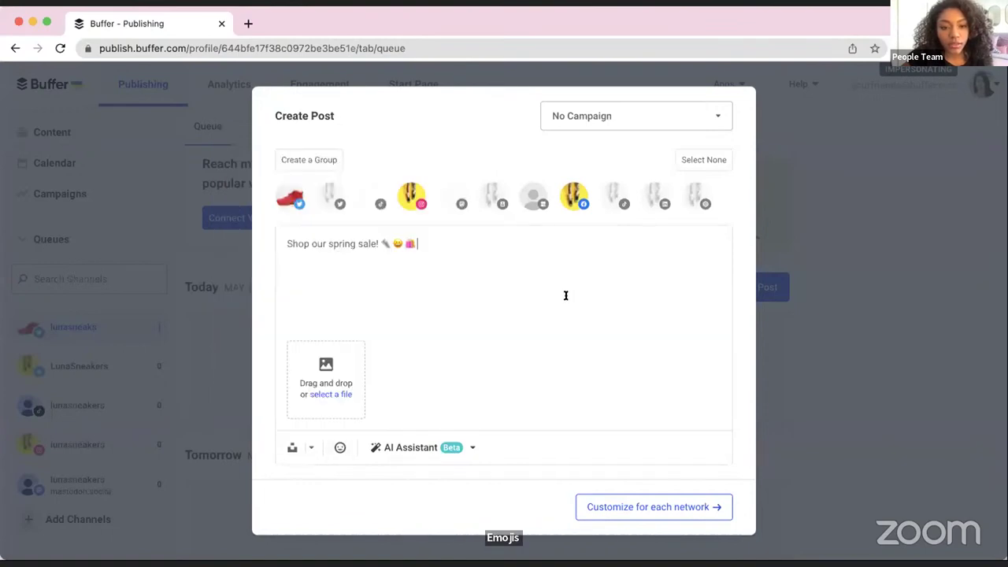
# Upload the photo of grey sneakers above an open hand from the computer to the post.
pyautogui.scroll(-1, 564, 300)
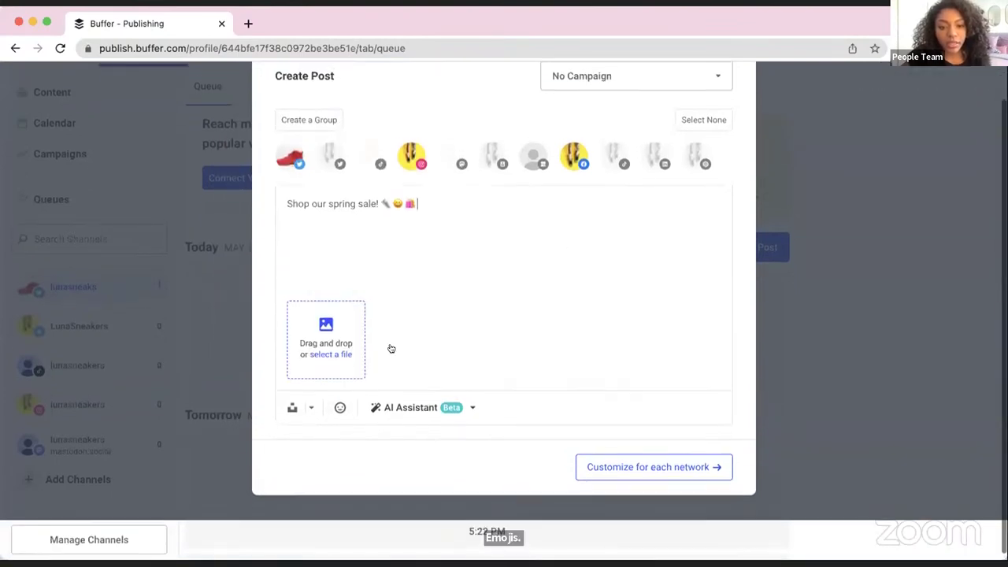
pyautogui.scroll(1, 389, 349)
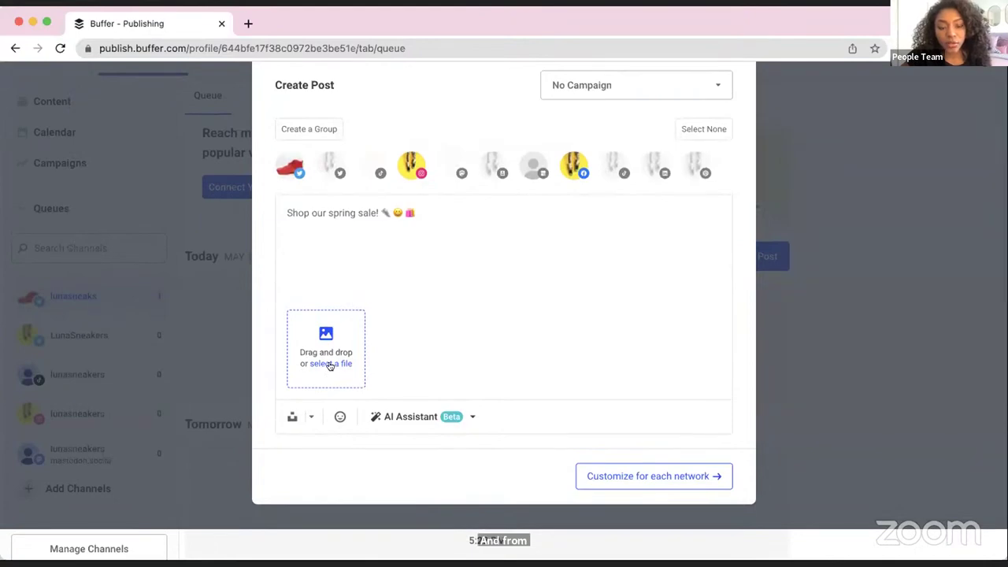
pyautogui.click(330, 364)
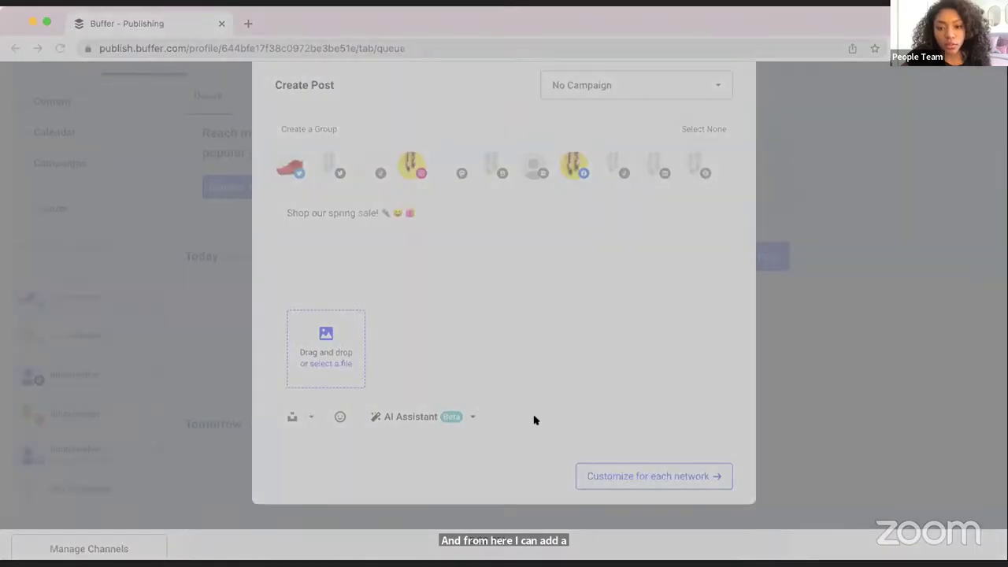
pyautogui.click(756, 450)
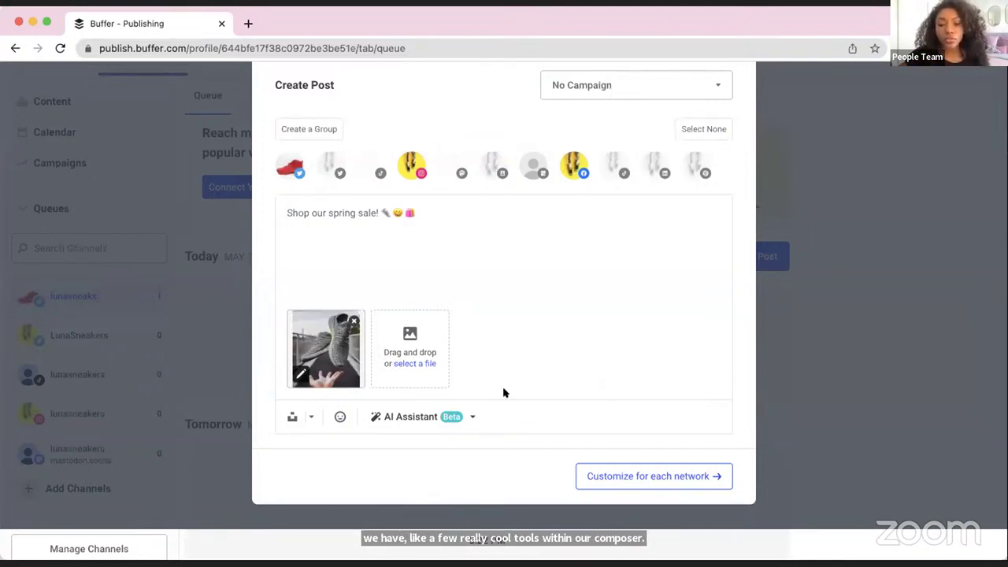
# Edit the attached sneaker photo with the Enhance adjustment and add the edited version to the post.
pyautogui.click(300, 377)
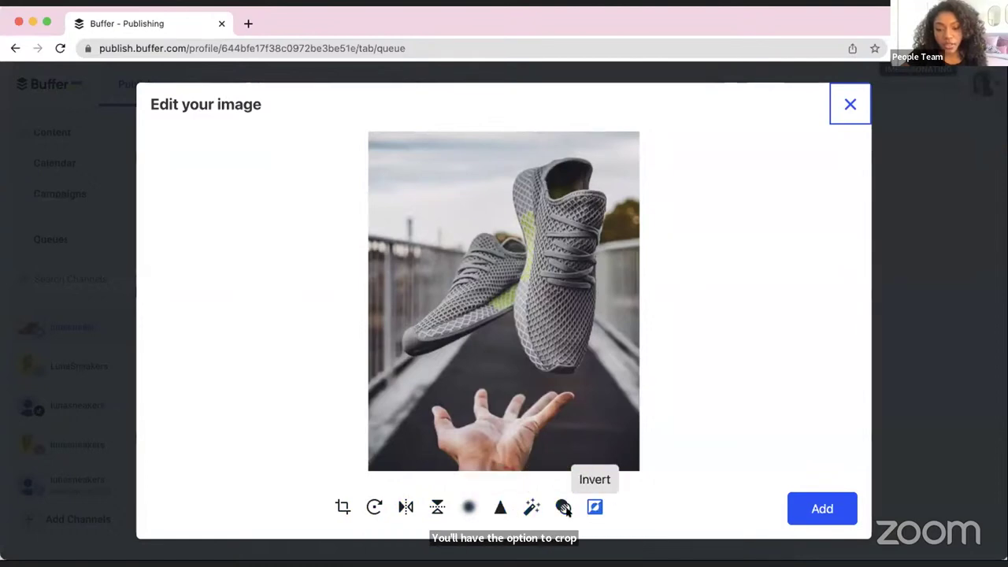
pyautogui.click(530, 511)
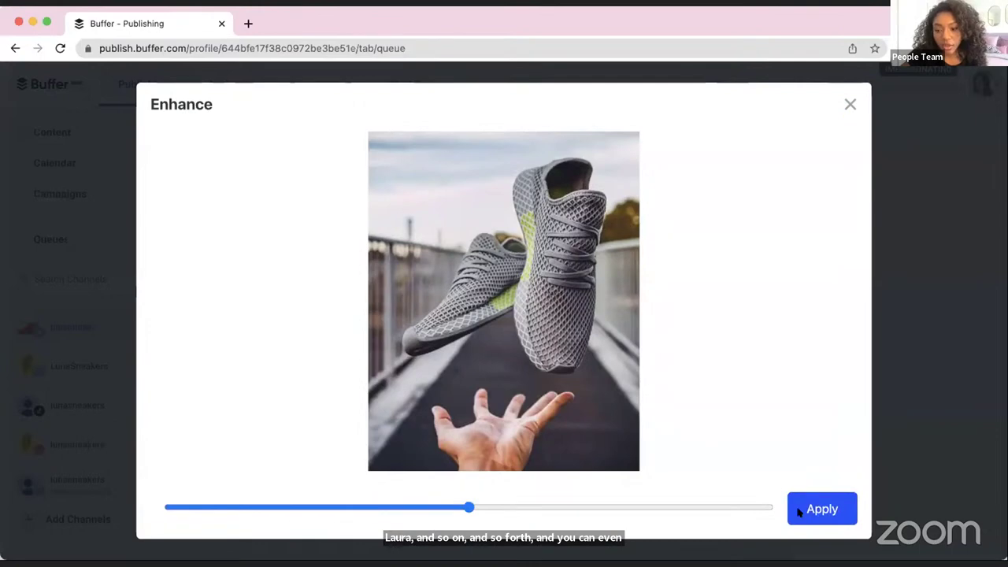
pyautogui.click(800, 510)
pyautogui.click(815, 509)
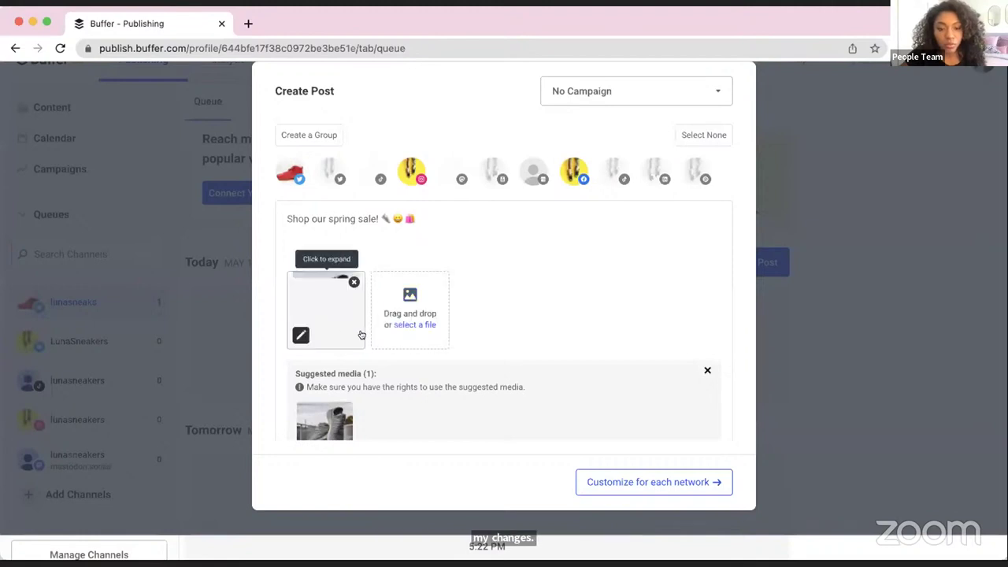
# Check the edited sneaker photo at full size, close the preview and return to the post composer.
pyautogui.scroll(-1, 347, 348)
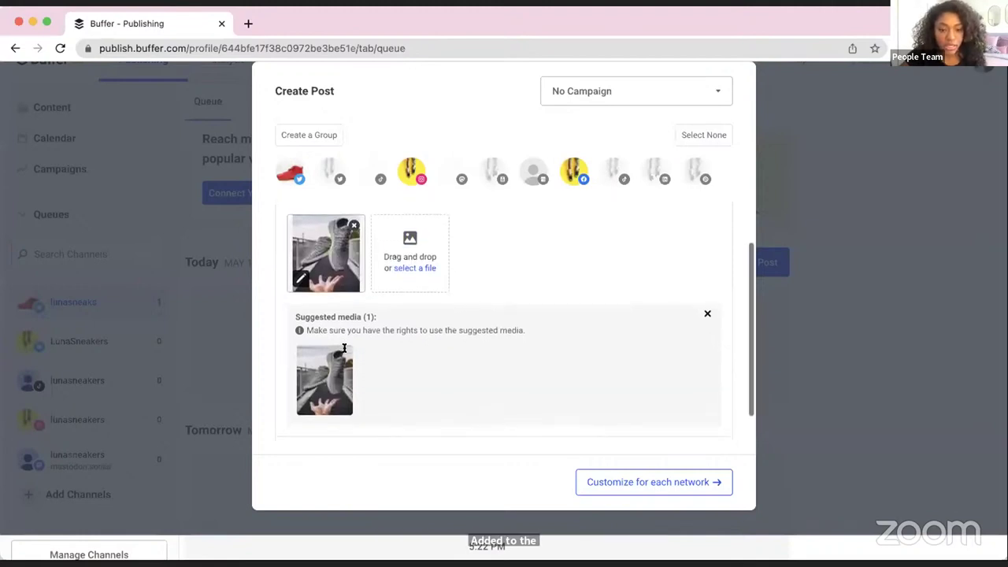
pyautogui.scroll(-1, 346, 351)
pyautogui.scroll(1, 360, 369)
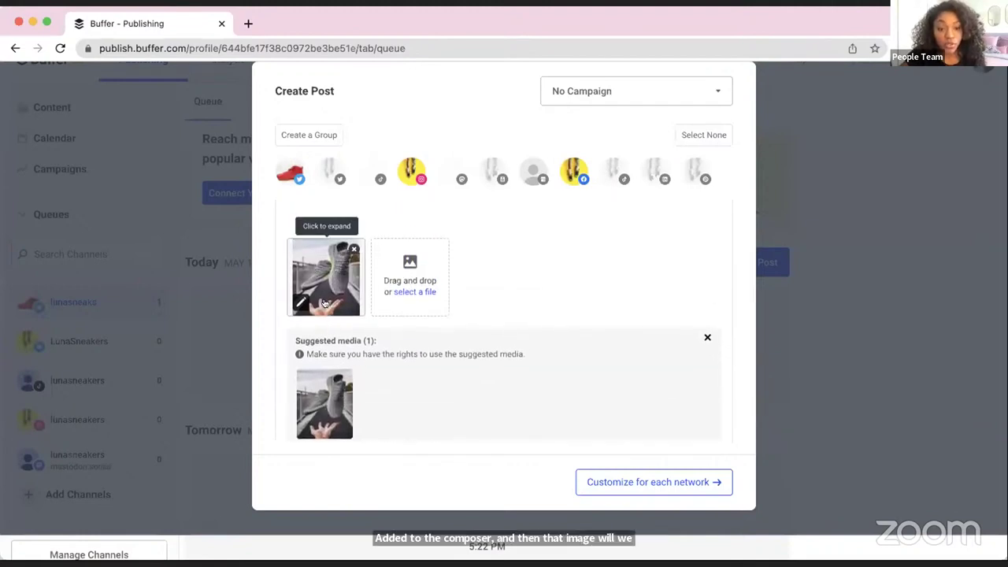
pyautogui.click(326, 306)
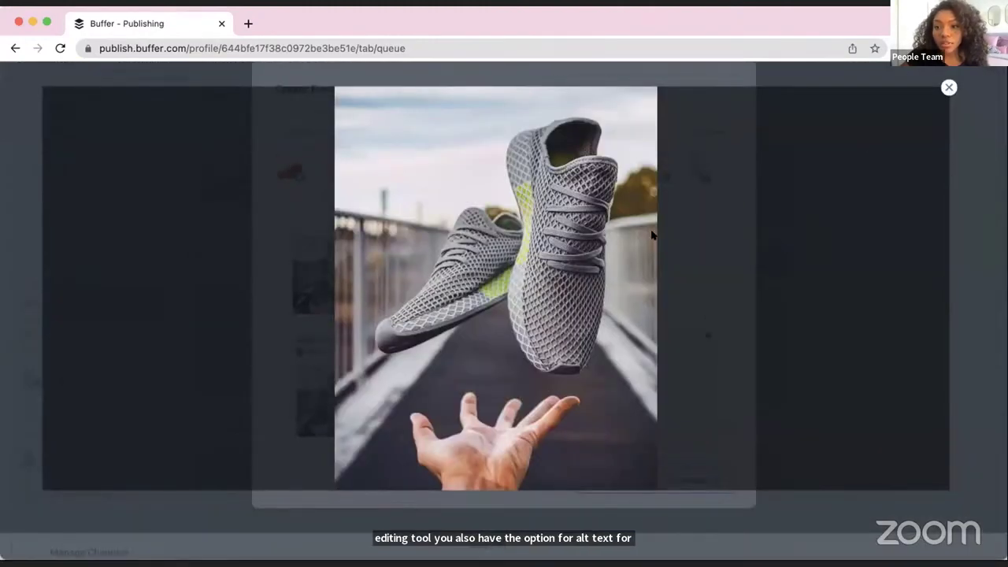
pyautogui.click(743, 79)
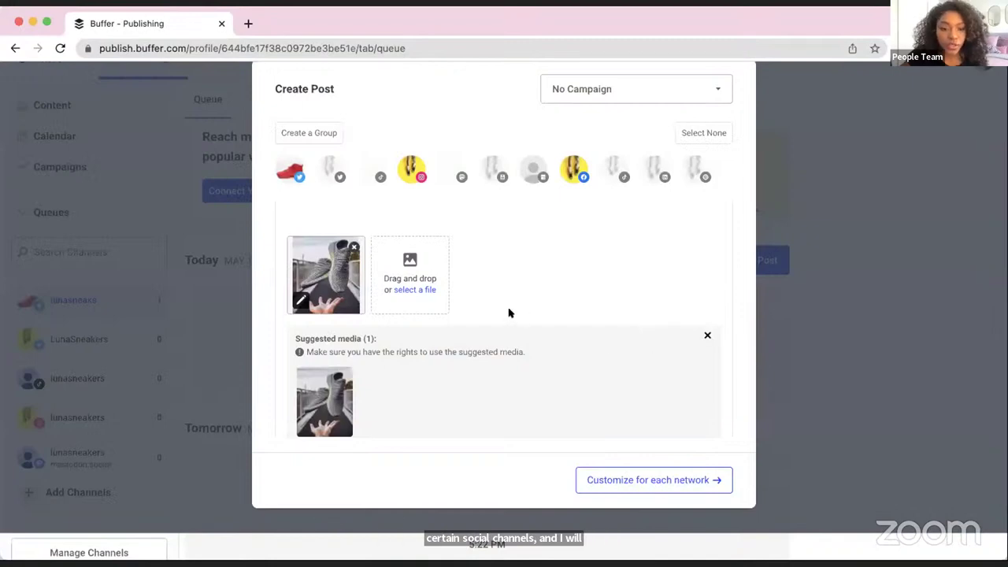
pyautogui.scroll(-2, 509, 312)
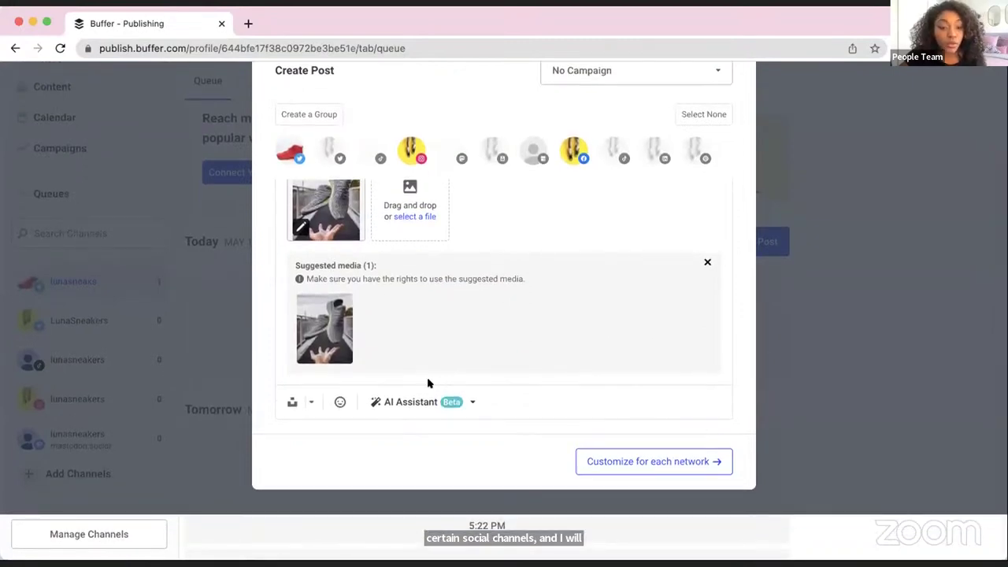
# Start a Canva design for the post and apply the yellow "Save the Date" template dated March 22 2025.
pyautogui.click(311, 403)
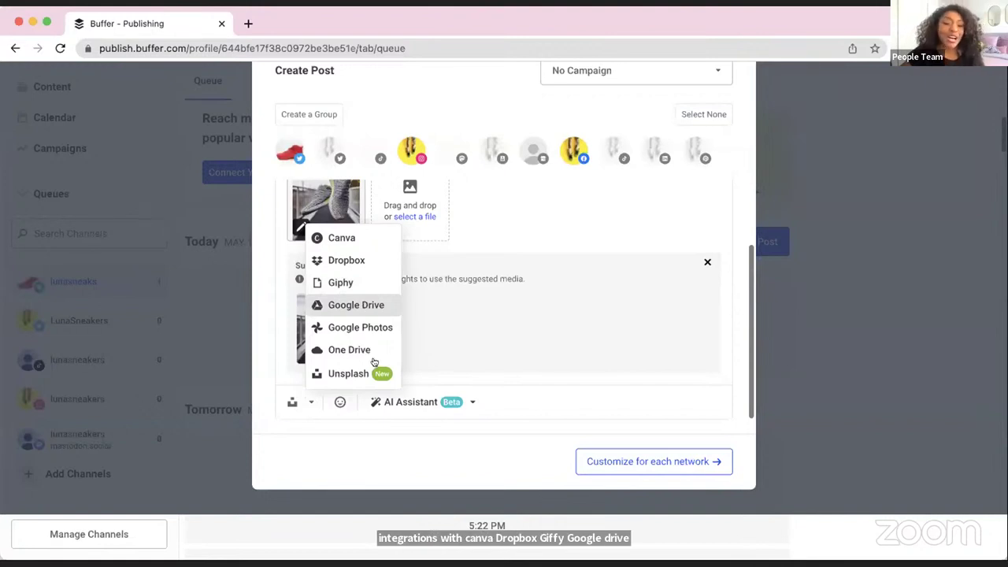
pyautogui.click(370, 244)
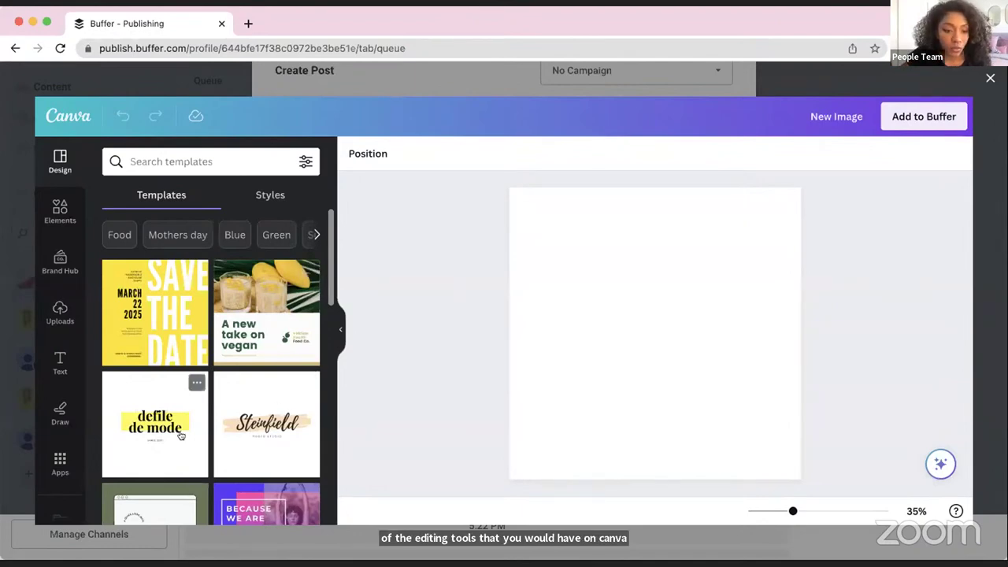
pyautogui.scroll(-1, 181, 436)
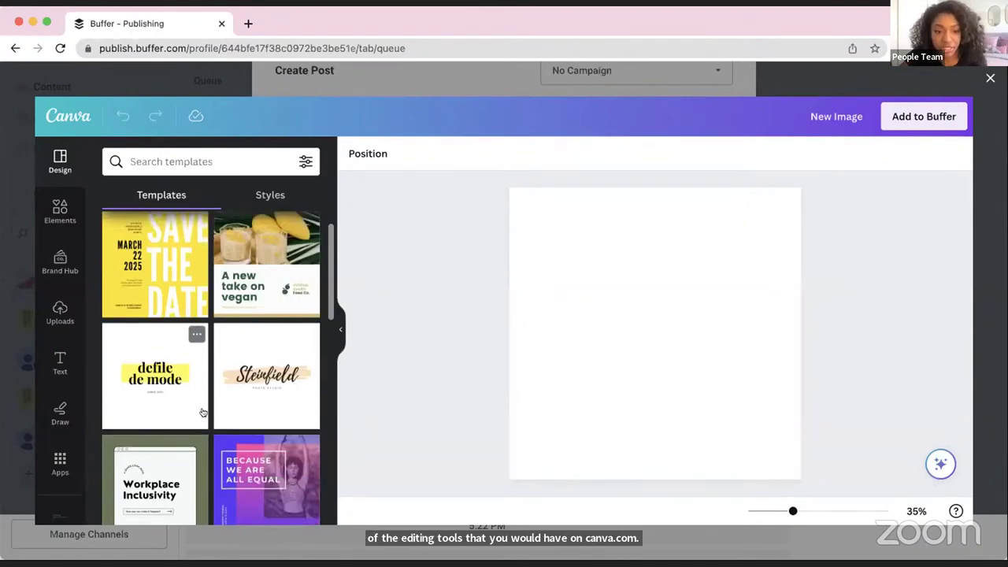
pyautogui.scroll(1, 144, 317)
pyautogui.click(144, 317)
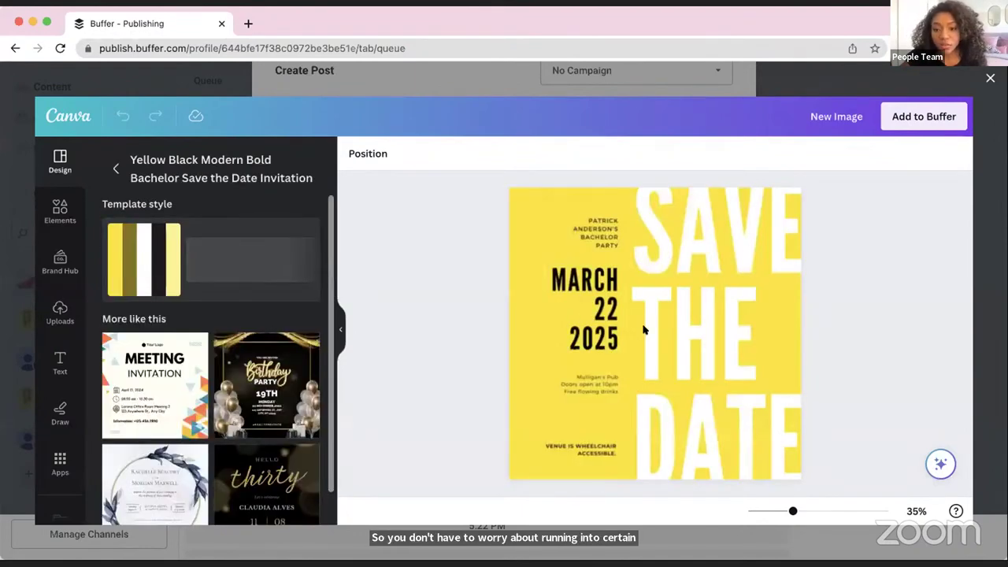
# Inspect the editable parts of the Save the Date design: the date text, the large heading and the yellow background.
pyautogui.click(583, 331)
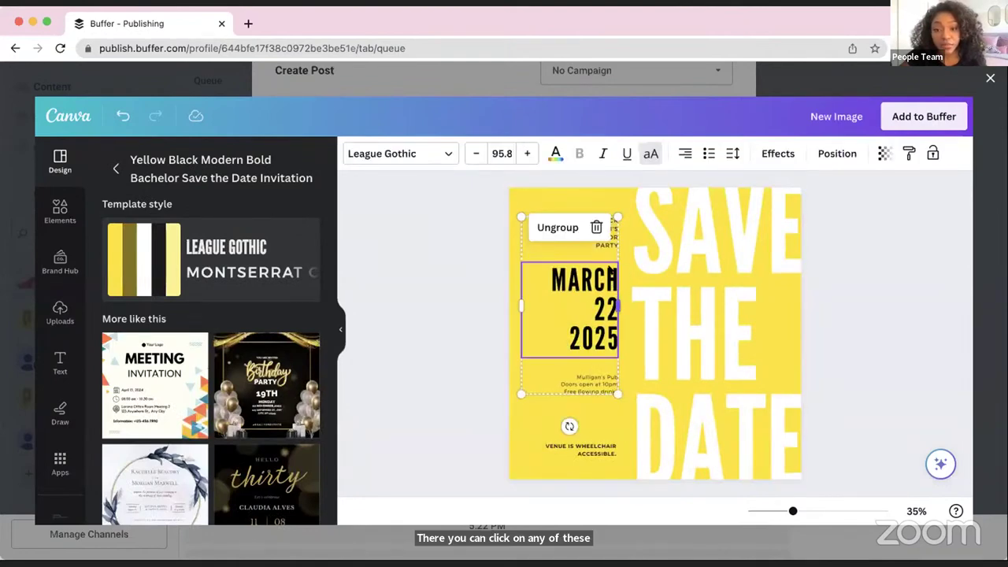
pyautogui.click(686, 255)
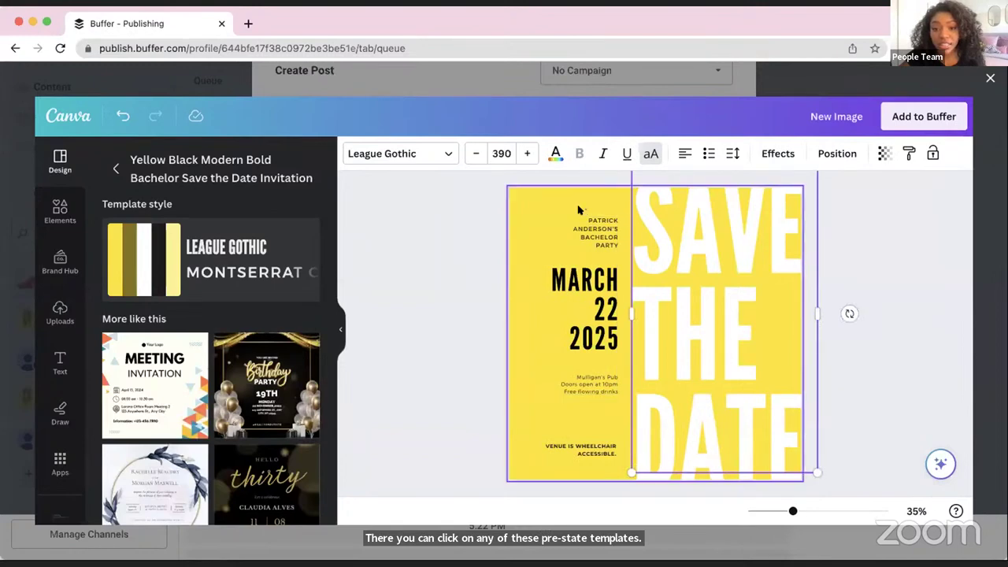
pyautogui.click(580, 213)
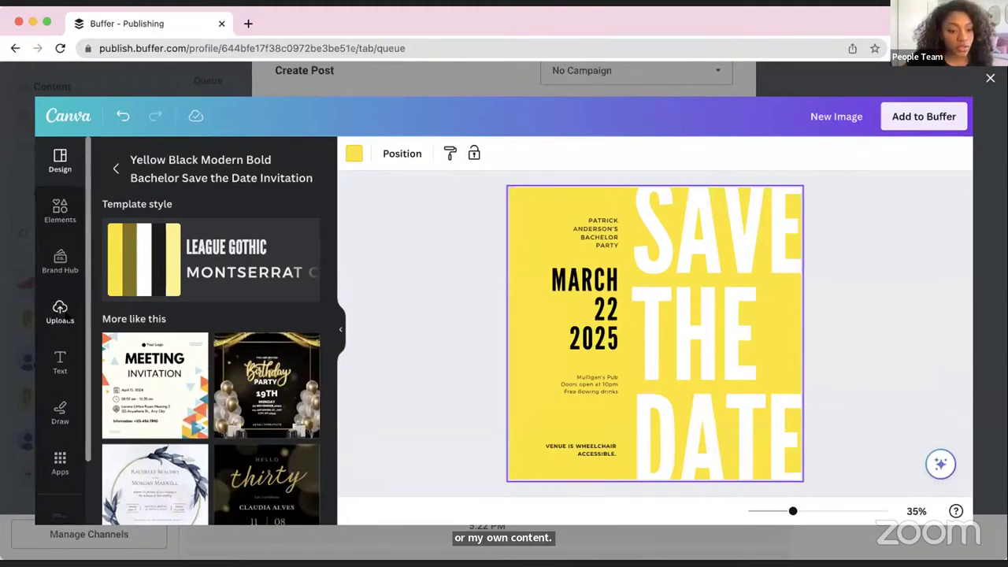
# Look through the saved Canva projects and return to the Save the Date design.
pyautogui.scroll(-2, 65, 313)
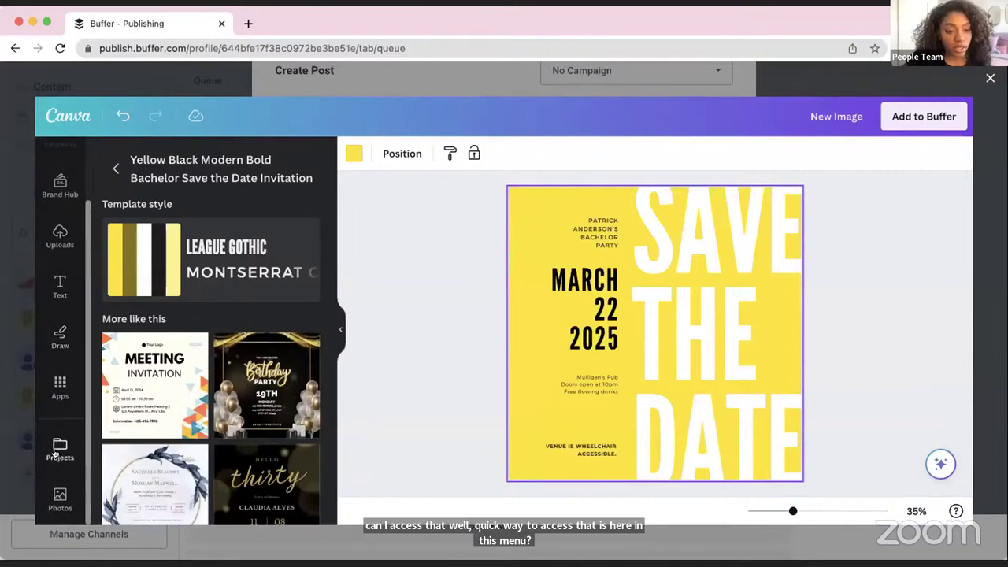
pyautogui.click(53, 453)
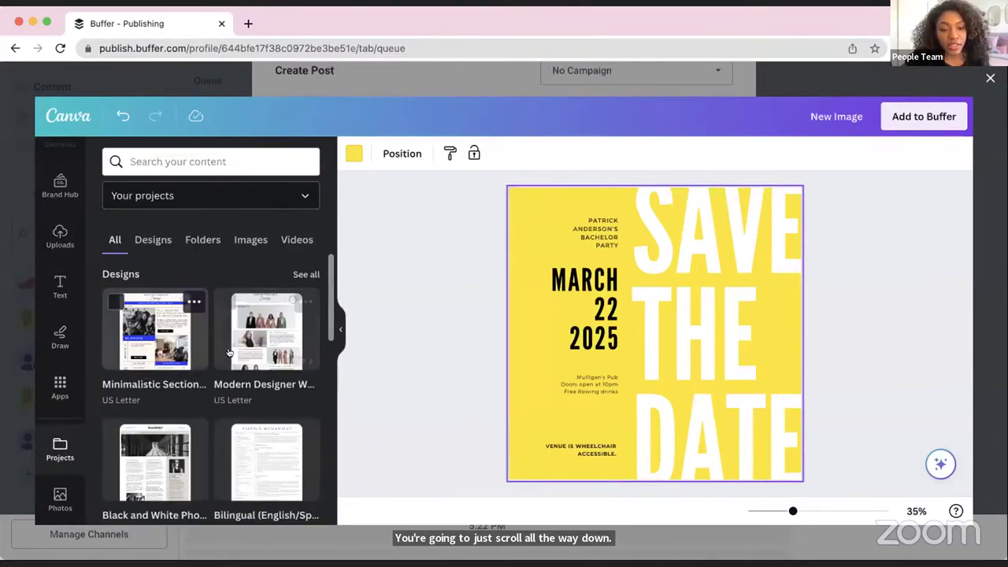
pyautogui.click(640, 341)
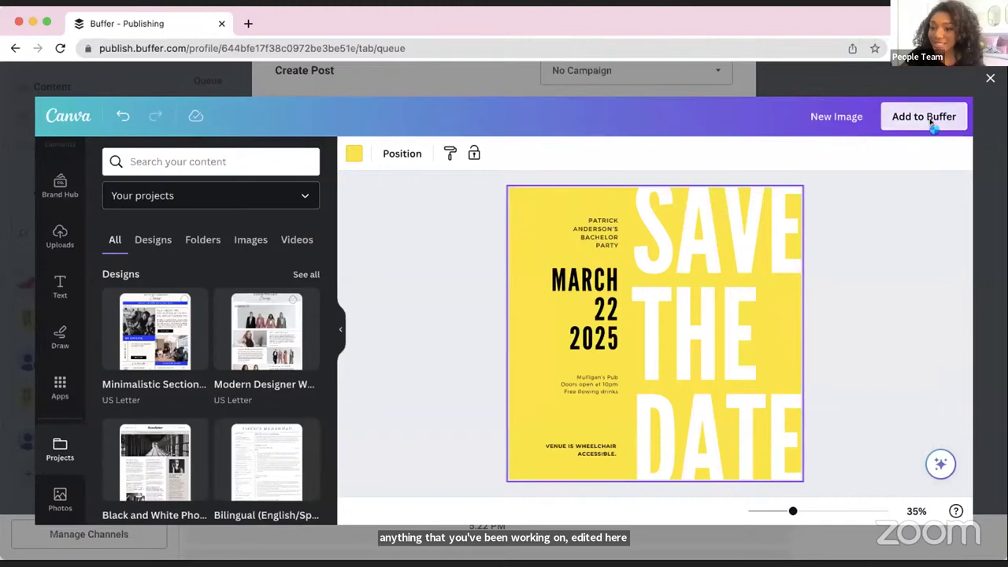
# Add the Save the Date design to the Buffer post and check it among the attached images.
pyautogui.click(931, 118)
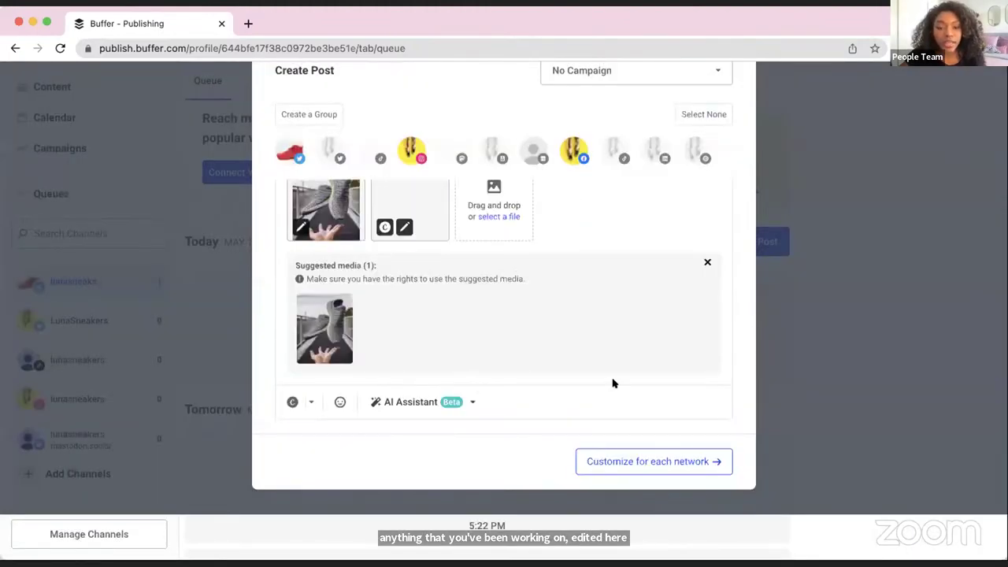
pyautogui.scroll(3, 612, 383)
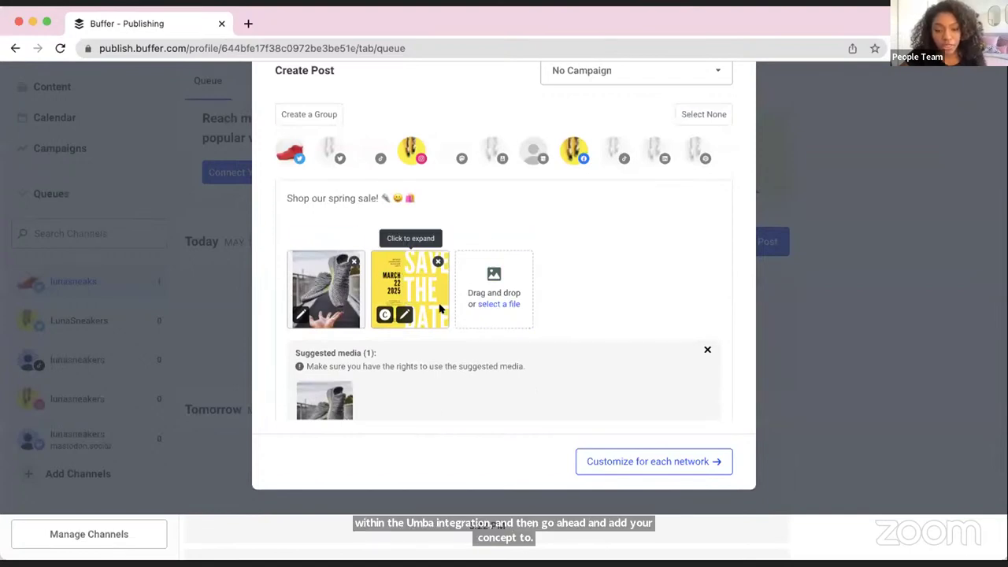
pyautogui.scroll(-2, 439, 308)
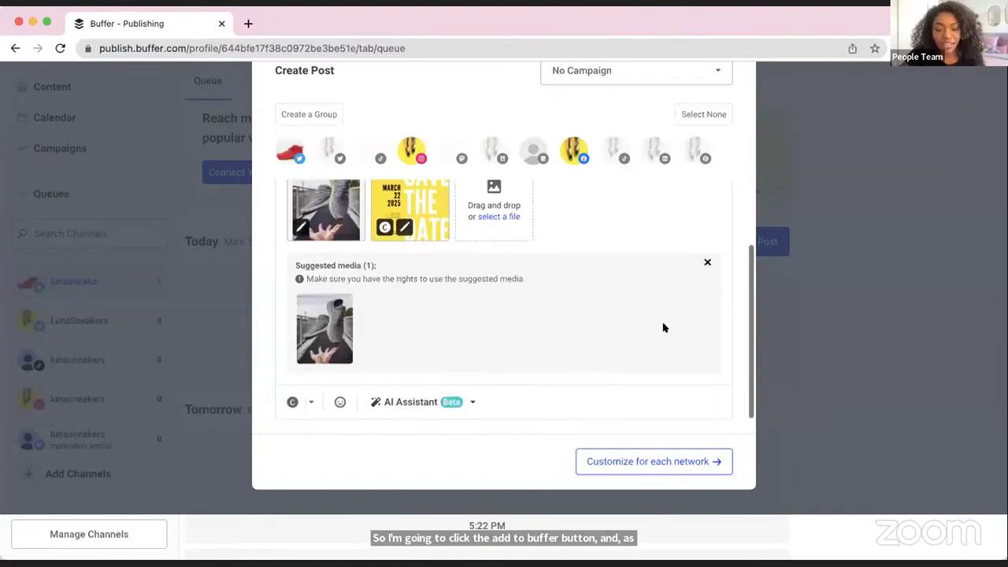
pyautogui.scroll(2, 663, 328)
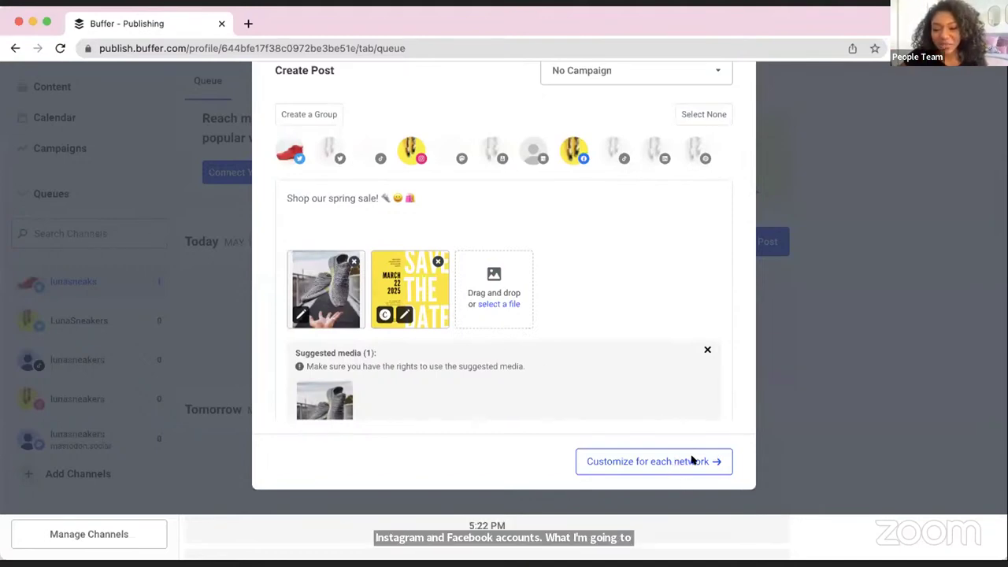
# Customize the post for each network and review the Twitter version with its preview.
pyautogui.click(661, 466)
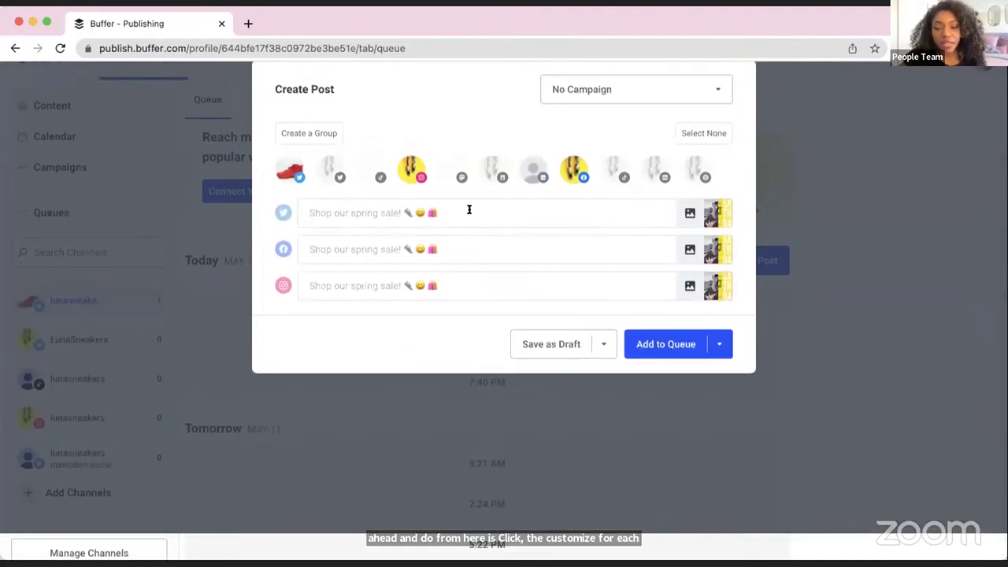
pyautogui.click(468, 209)
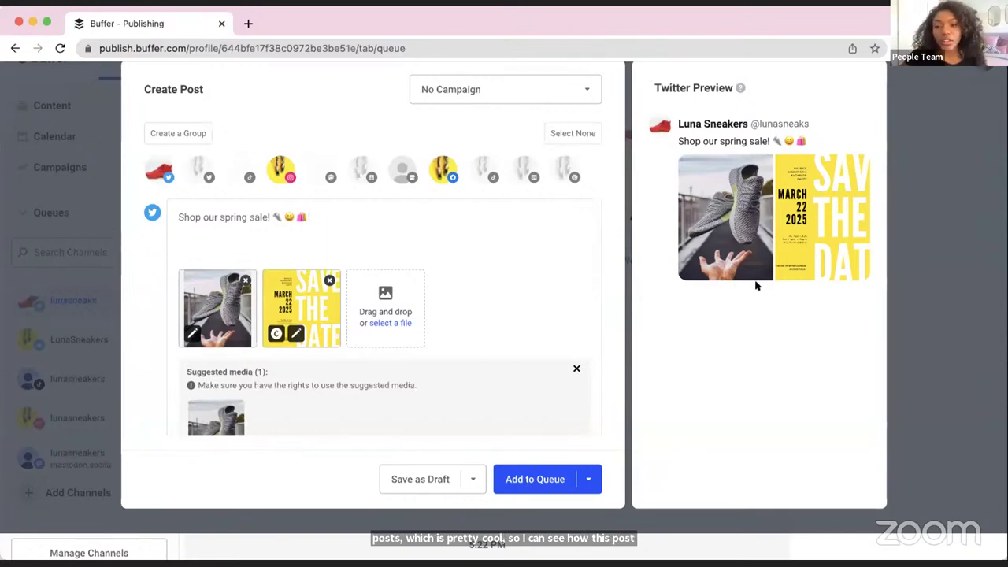
pyautogui.scroll(-2, 475, 337)
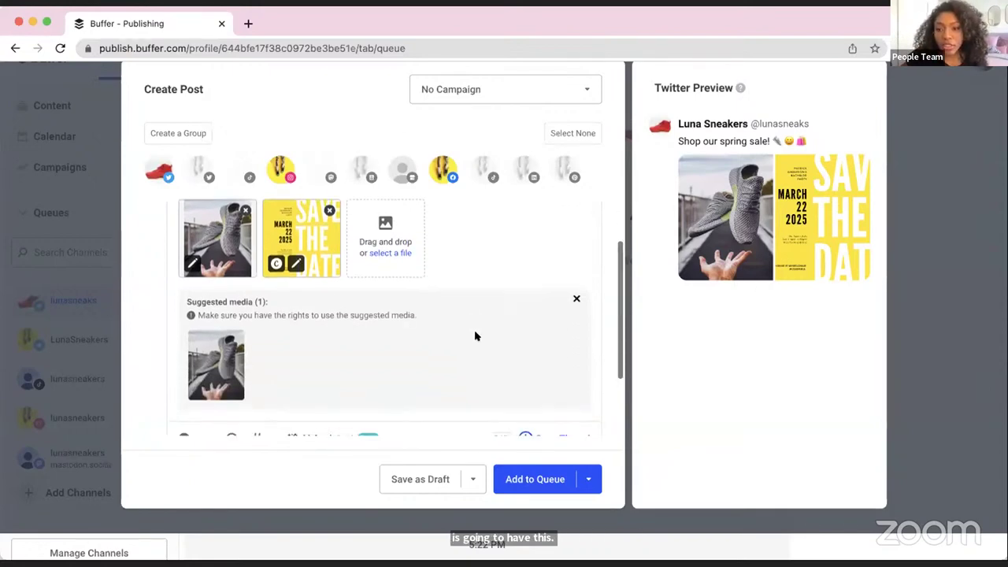
pyautogui.scroll(-1, 475, 335)
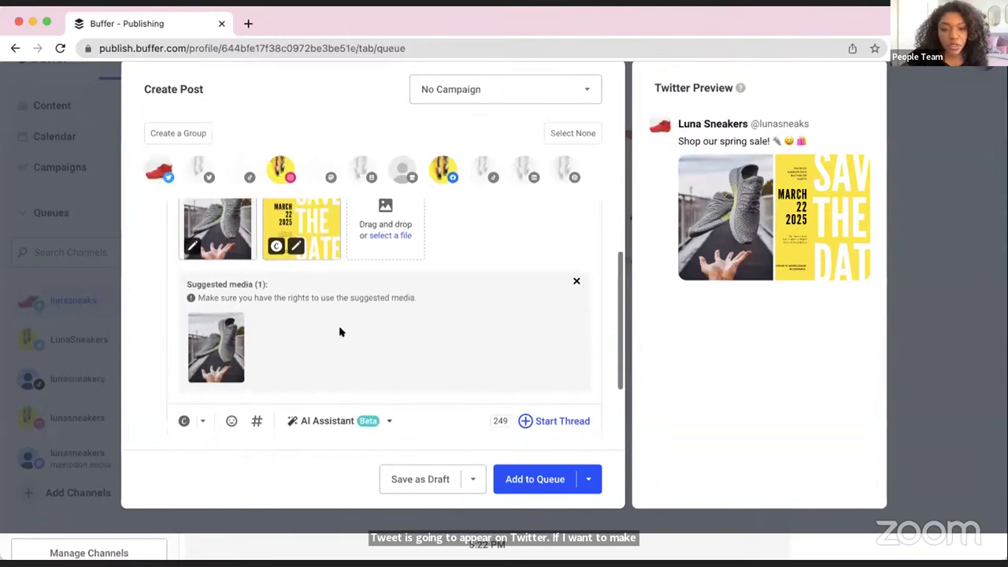
pyautogui.scroll(-2, 340, 331)
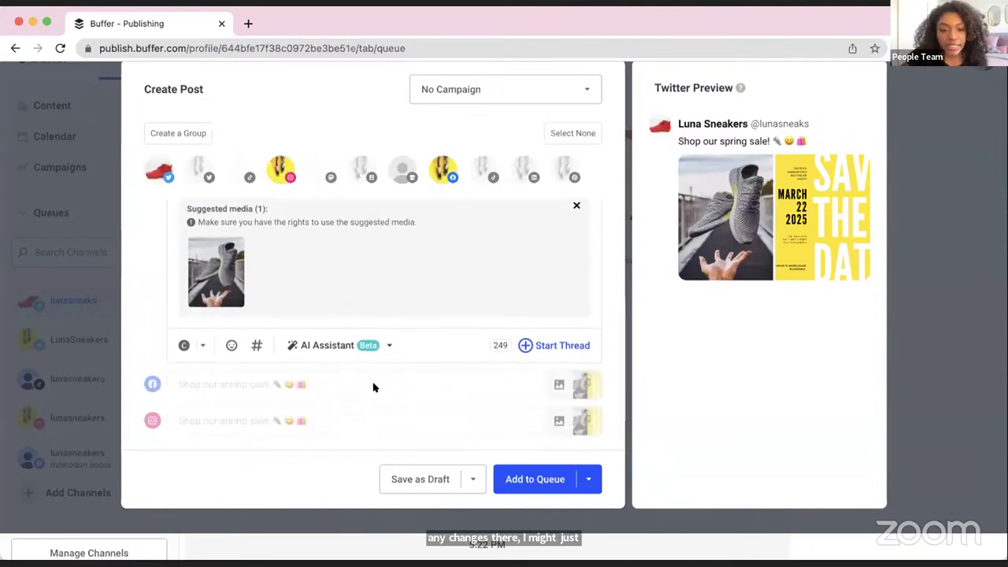
# Append the link buffer.com/pricing to the Facebook version of the post text.
pyautogui.click(374, 388)
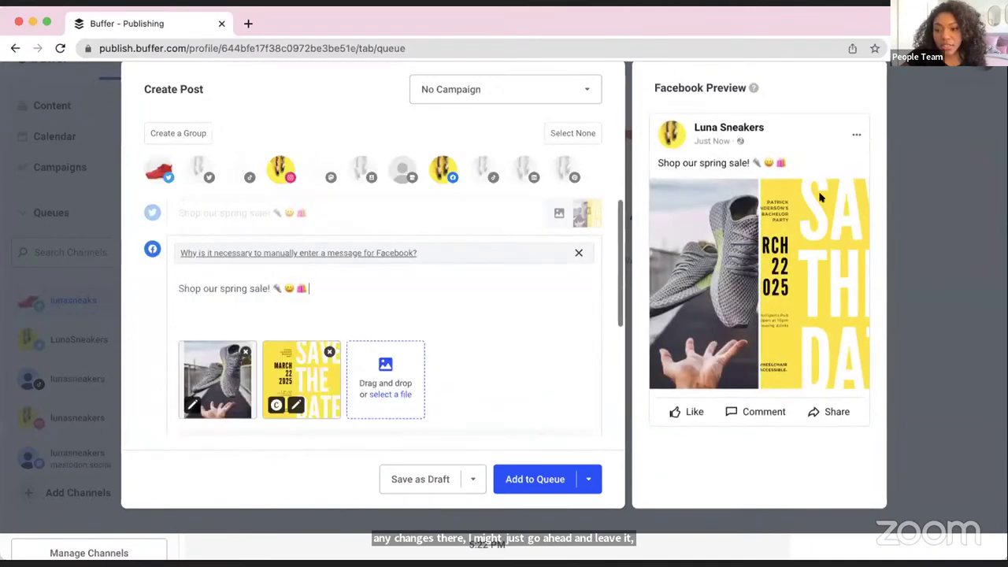
pyautogui.scroll(-2, 470, 308)
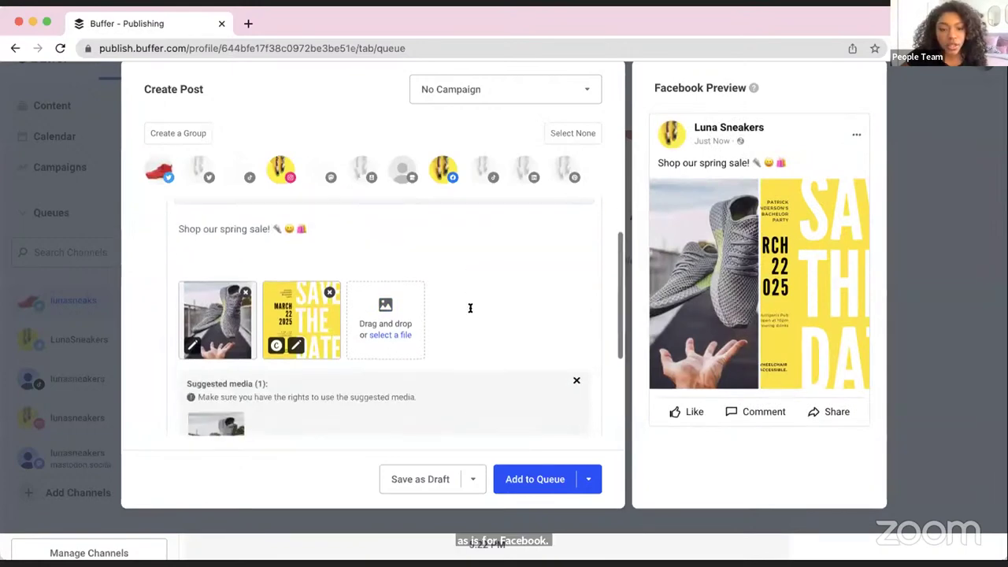
pyautogui.scroll(-1, 470, 314)
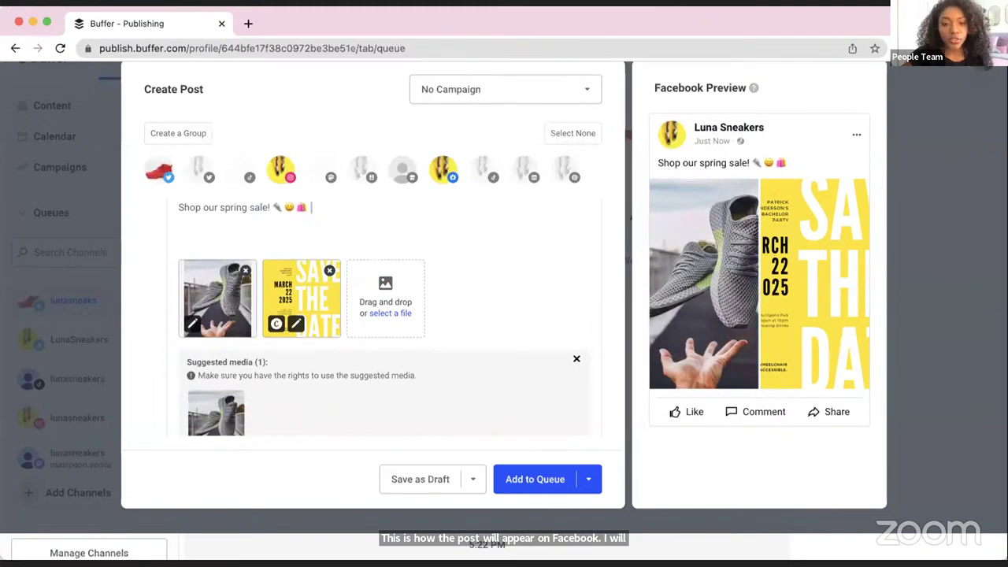
pyautogui.write('buffer.')
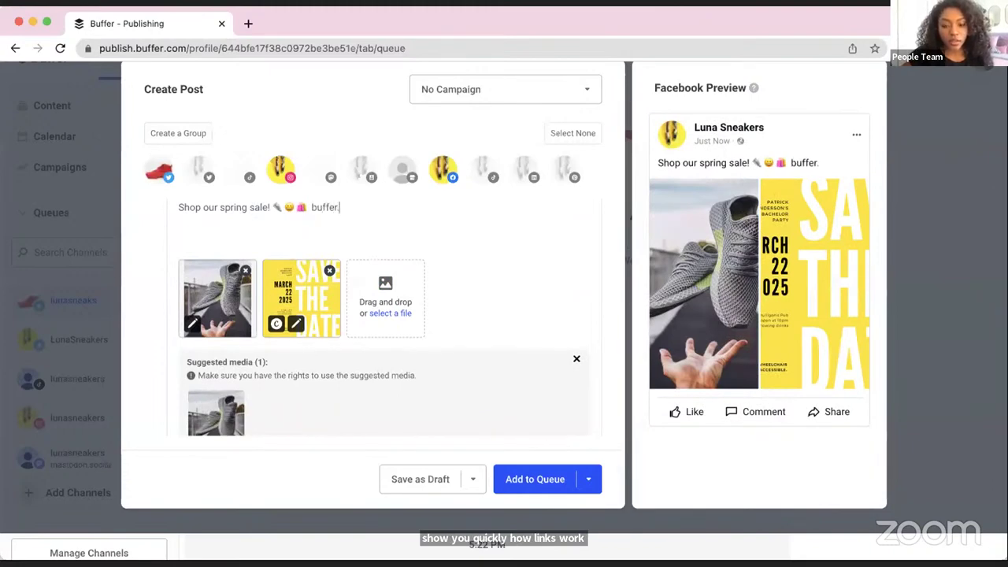
pyautogui.write('com/pricing')
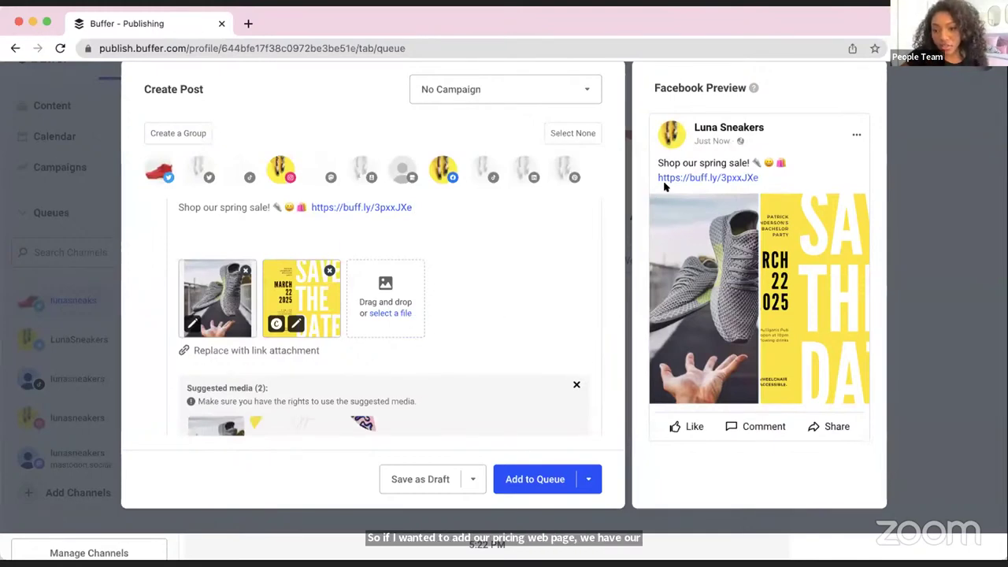
# Replace the Facebook post's images with the pricing link attachment, check its preview, and switch back to the images.
pyautogui.scroll(-1, 422, 239)
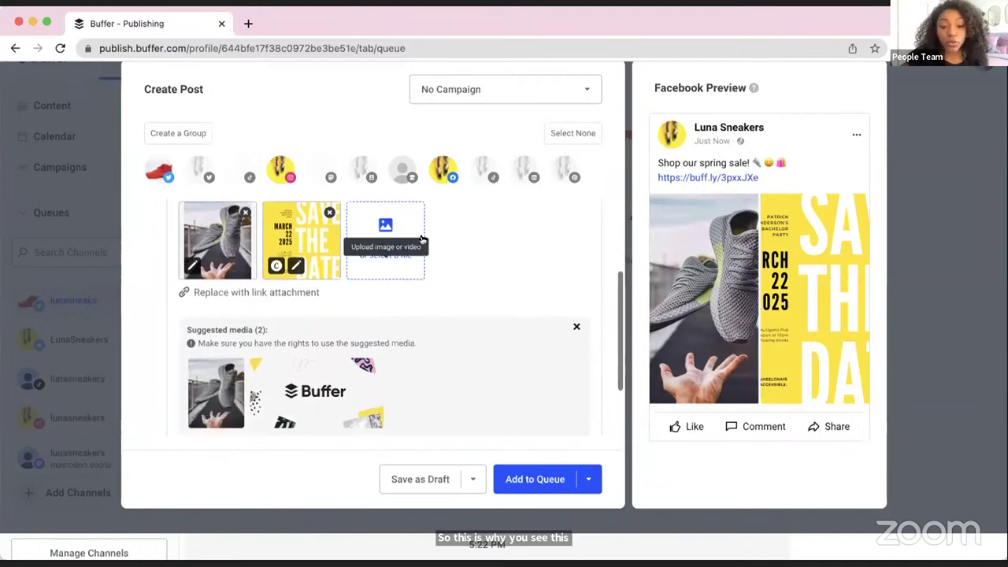
pyautogui.scroll(-1, 410, 241)
pyautogui.scroll(2, 390, 252)
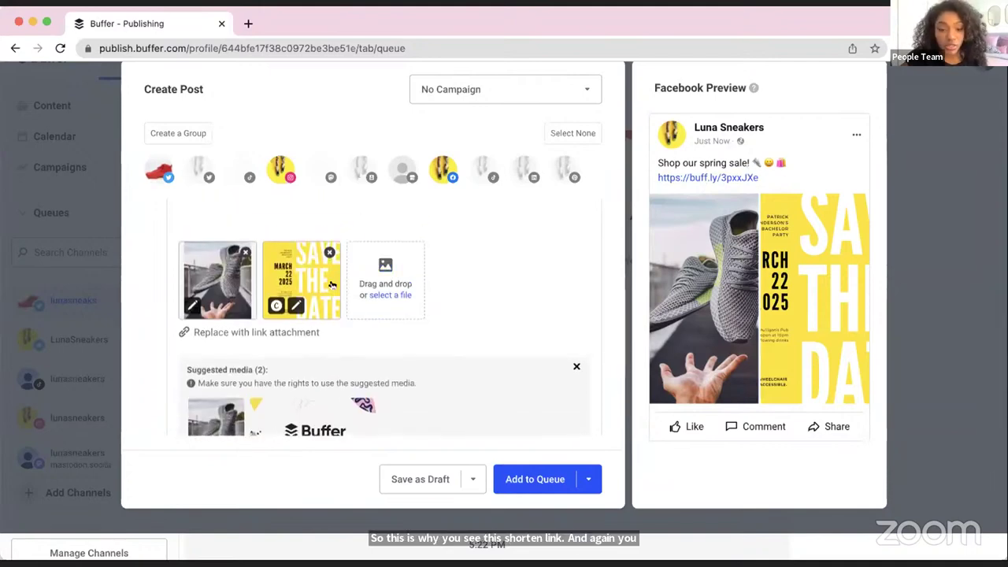
pyautogui.scroll(-1, 333, 284)
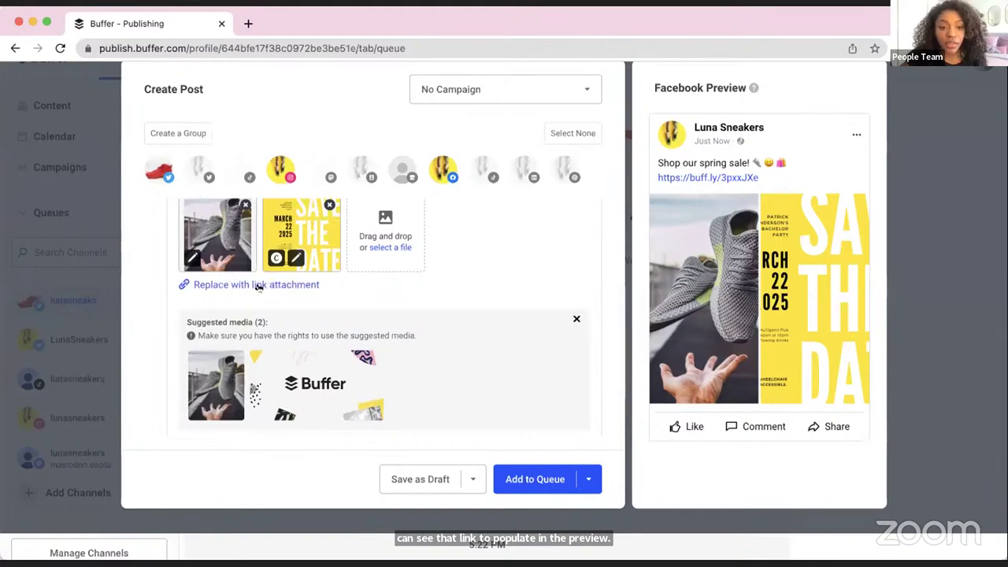
pyautogui.click(214, 285)
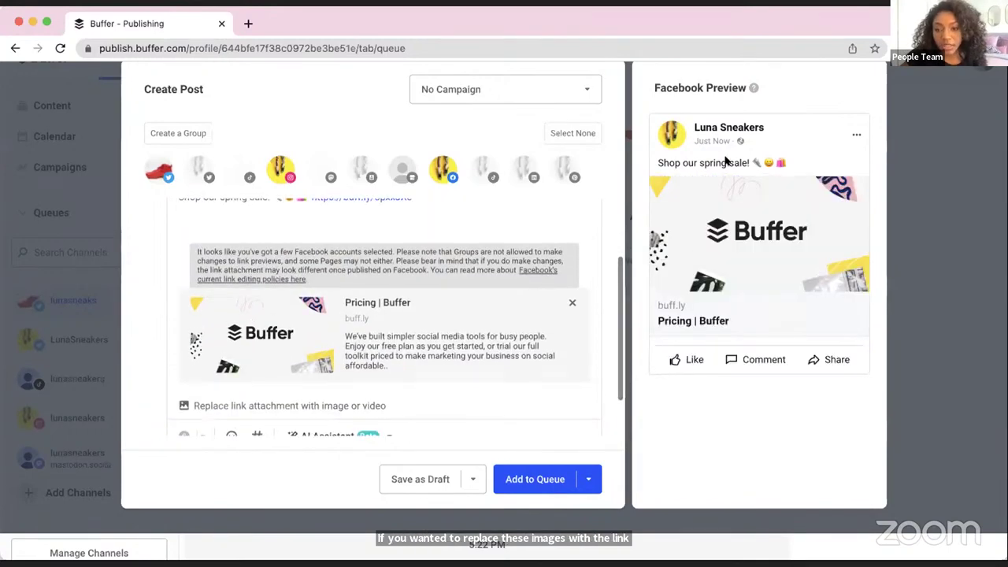
pyautogui.scroll(-1, 377, 335)
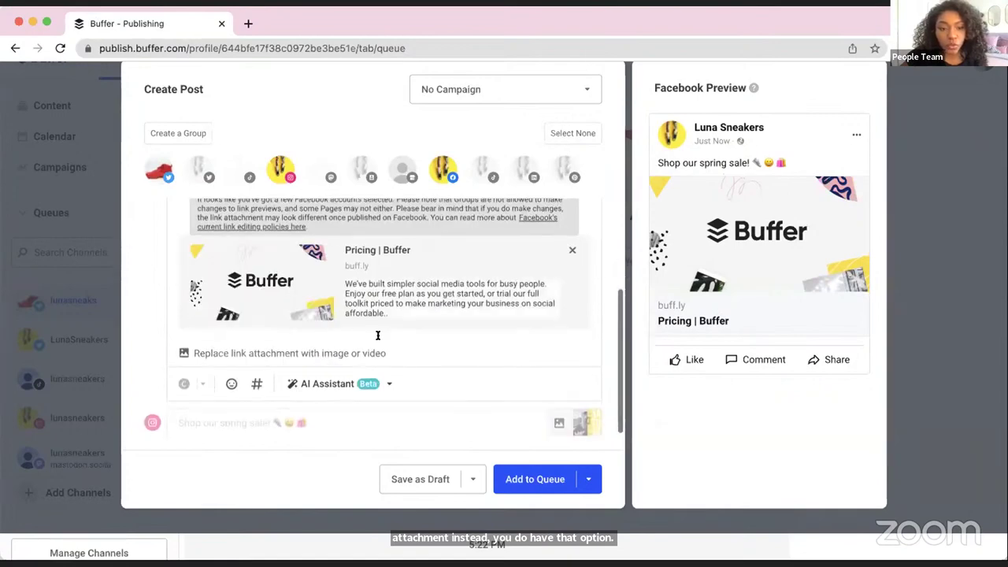
pyautogui.scroll(2, 377, 335)
pyautogui.scroll(-1, 304, 389)
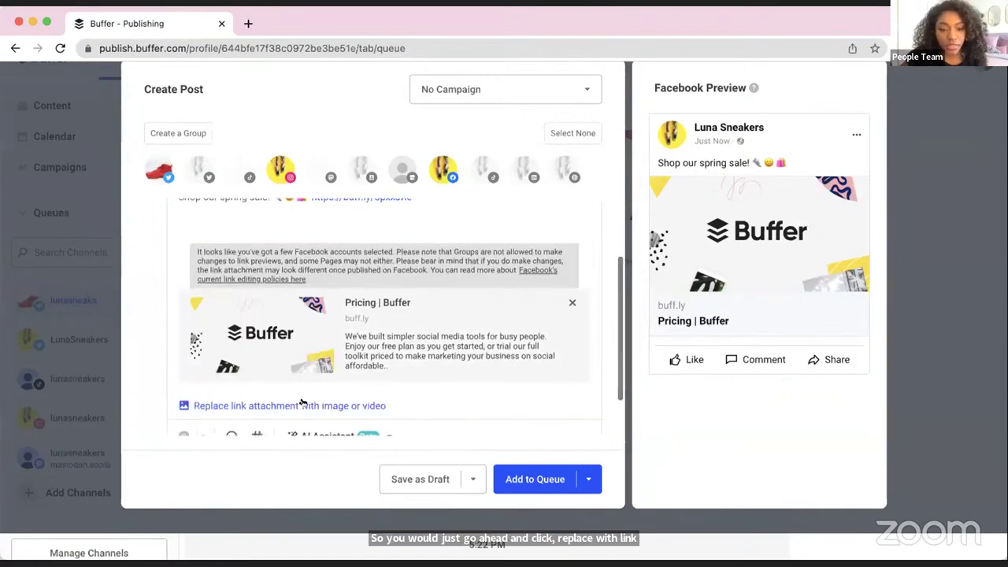
pyautogui.click(302, 405)
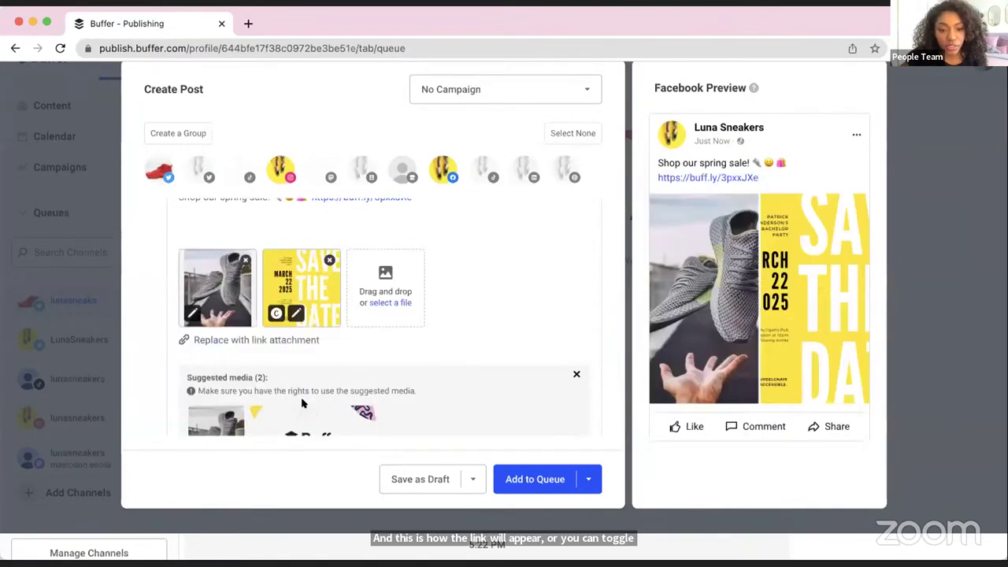
# Add the suggested Buffer logo image from the pricing link to the Facebook post's attachments.
pyautogui.scroll(-1, 305, 403)
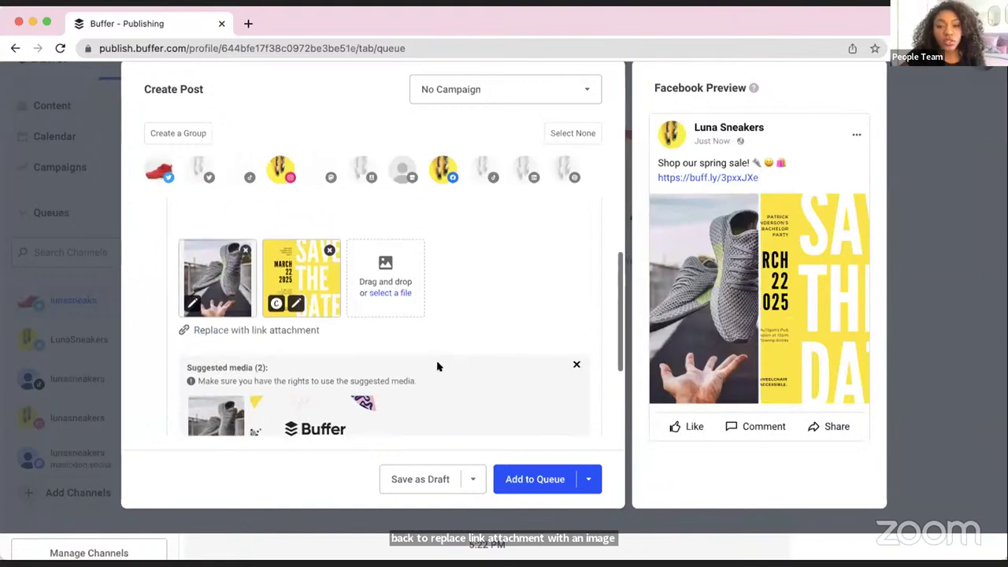
pyautogui.scroll(-1, 436, 365)
pyautogui.scroll(-1, 439, 367)
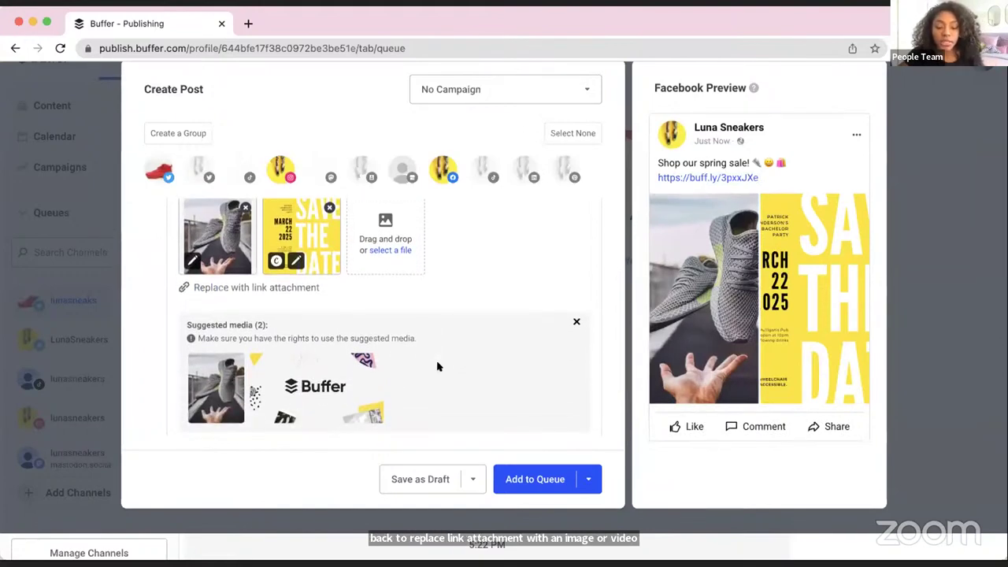
pyautogui.click(327, 381)
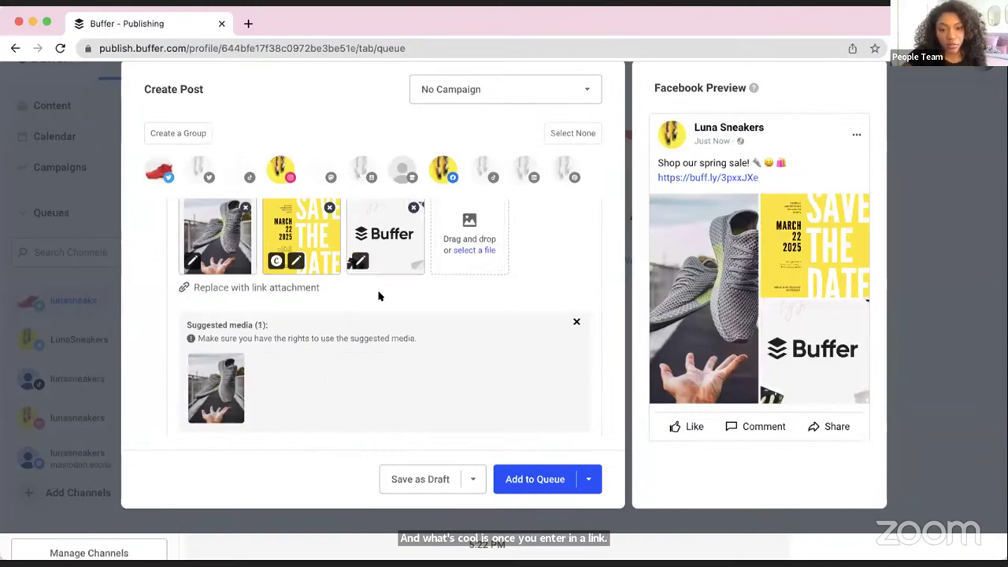
pyautogui.scroll(1, 379, 296)
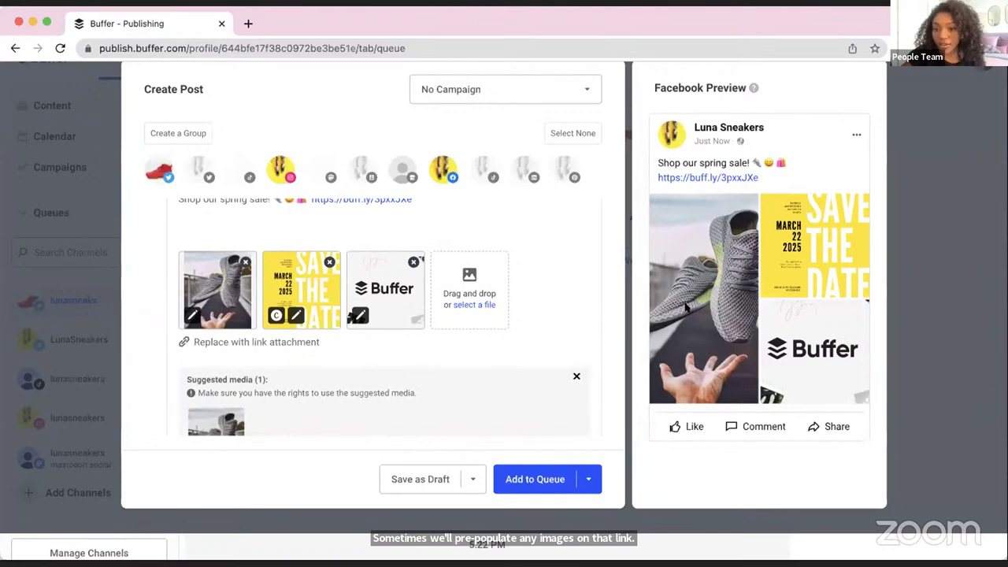
# Switch to the Instagram version and review its preview, images, suggested media and the First Comment, Shop Grid Link and Location fields.
pyautogui.scroll(-3, 444, 355)
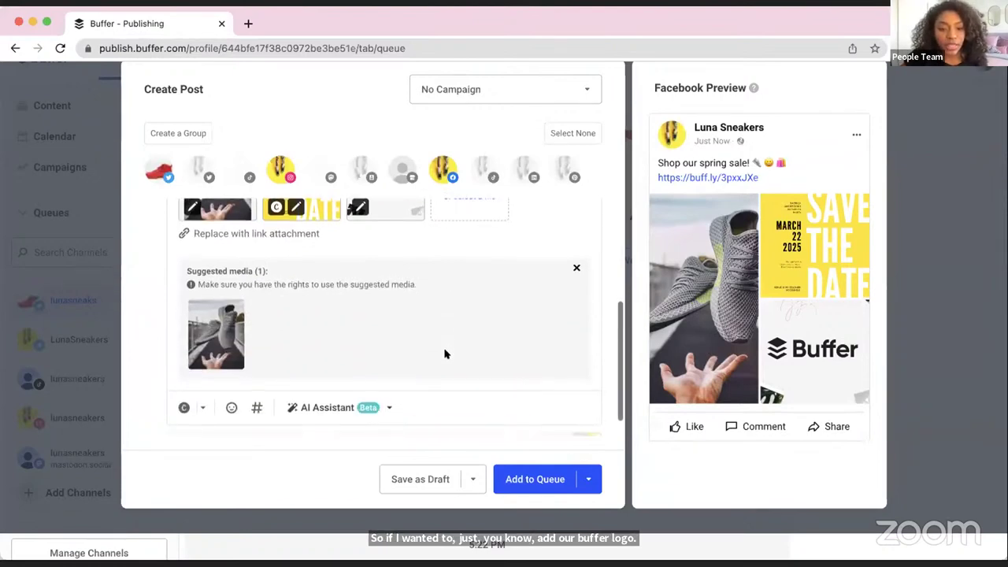
pyautogui.click(404, 419)
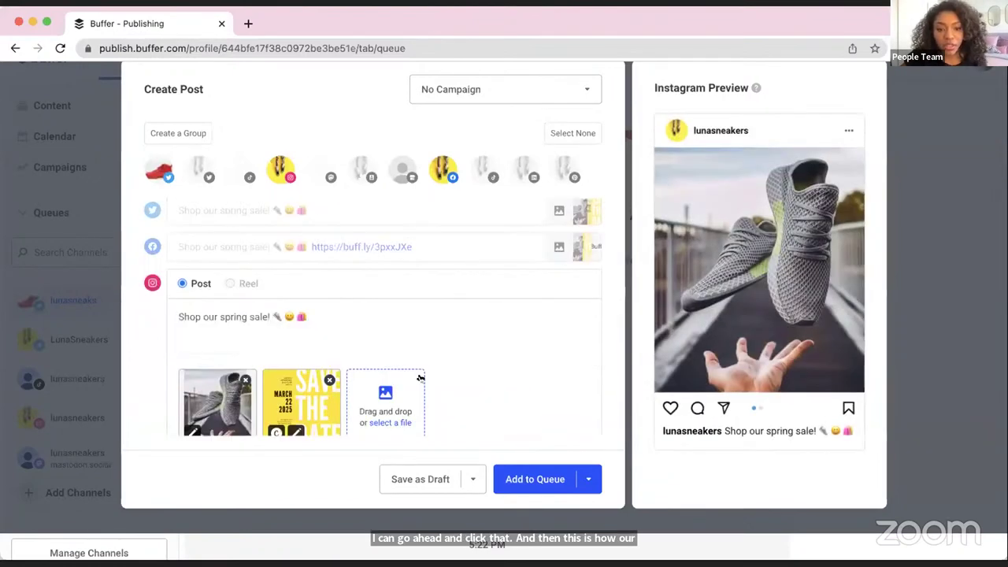
pyautogui.scroll(-1, 433, 328)
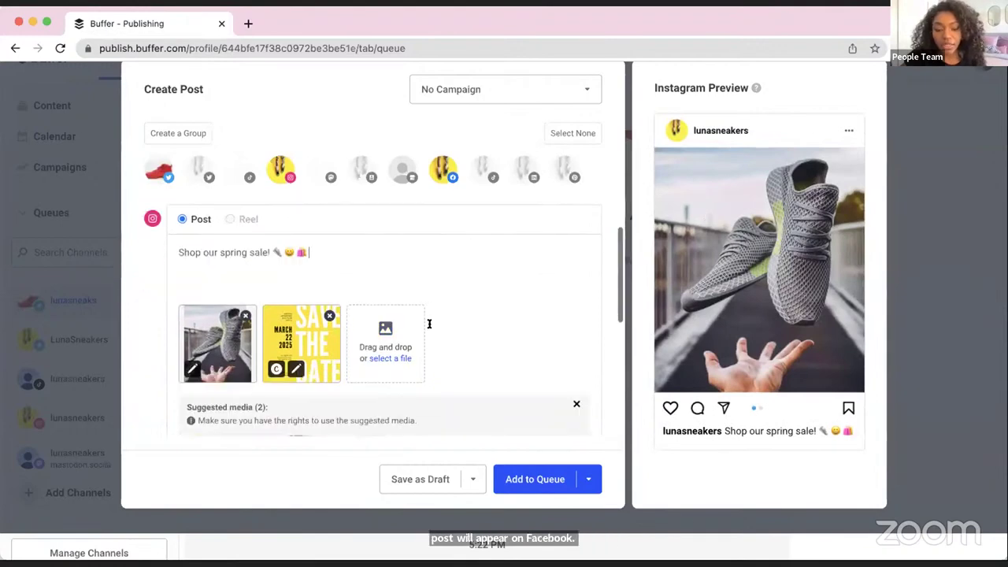
pyautogui.scroll(-2, 457, 324)
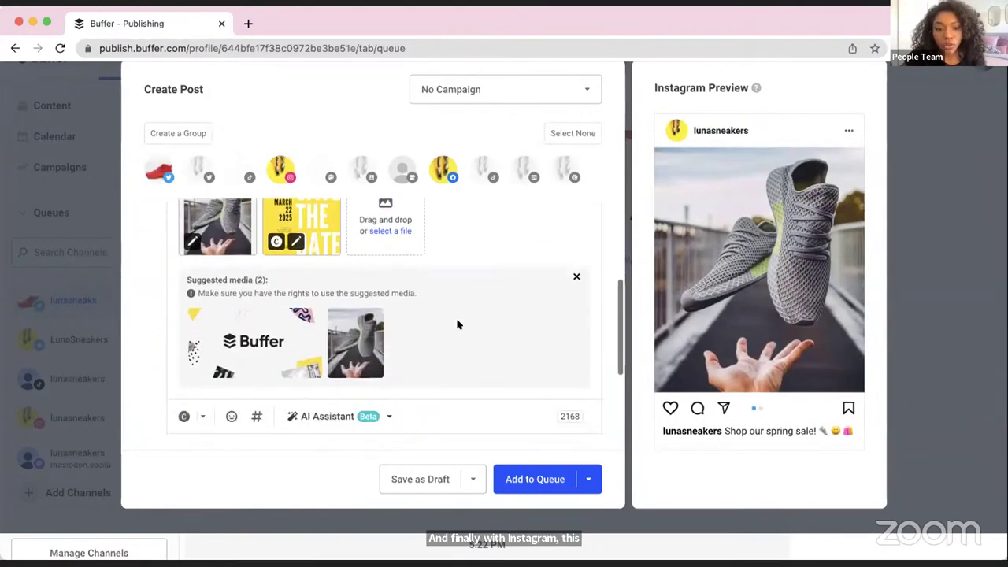
pyautogui.scroll(1, 465, 319)
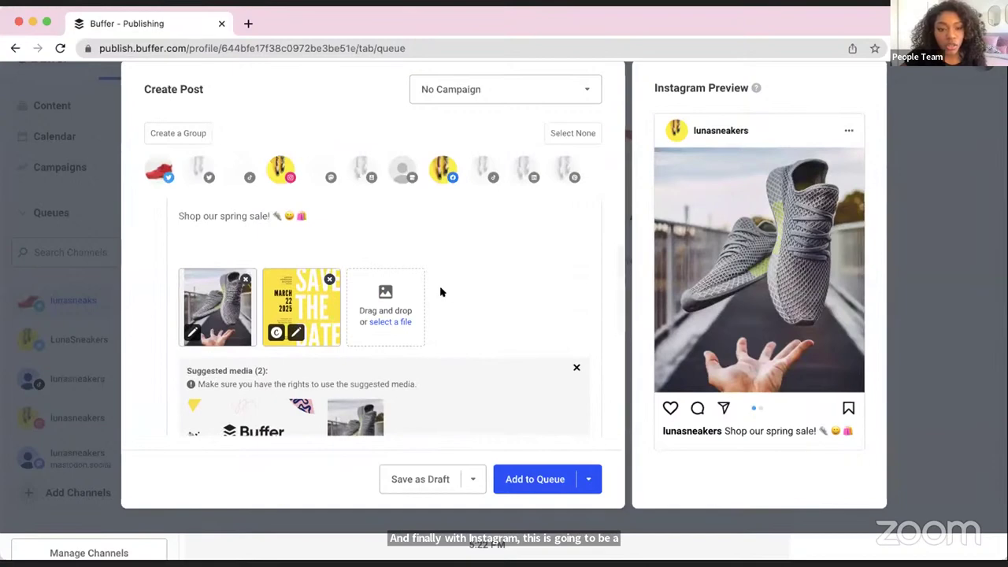
pyautogui.scroll(-1, 449, 296)
pyautogui.scroll(-3, 448, 296)
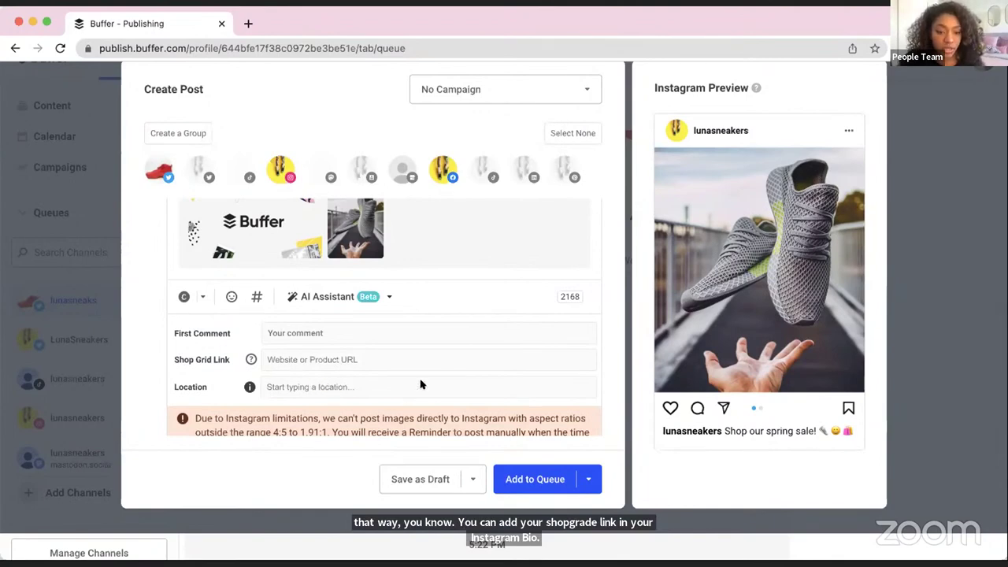
pyautogui.scroll(2, 396, 355)
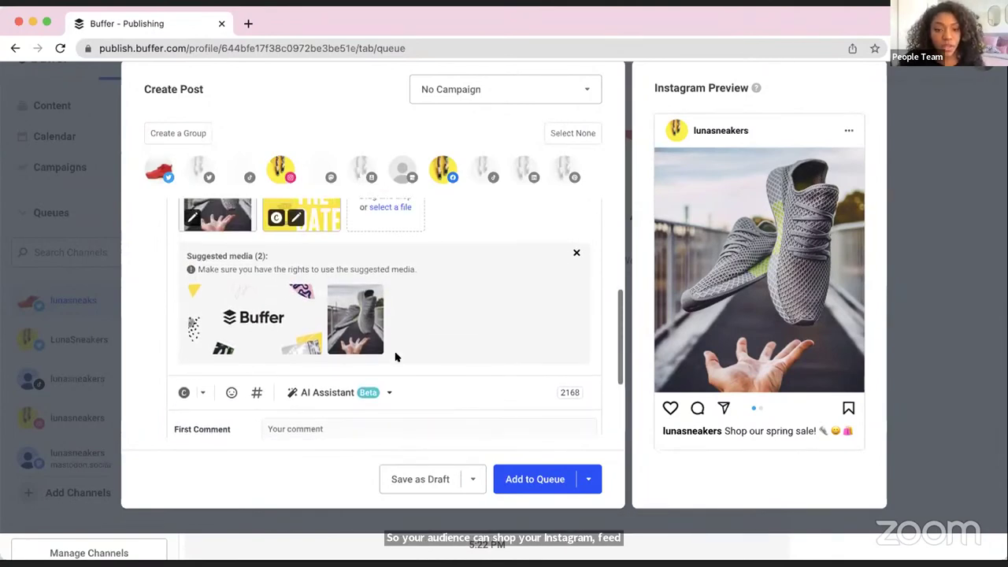
pyautogui.scroll(-1, 383, 331)
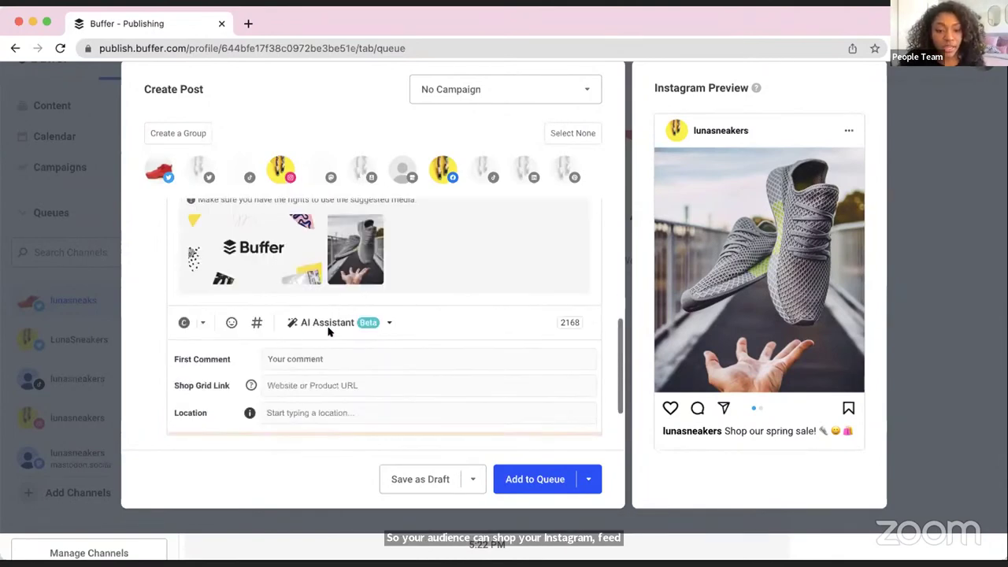
# Open the hashtag manager for the Instagram post and look through the saved groups, including the options available for the Test group.
pyautogui.click(256, 323)
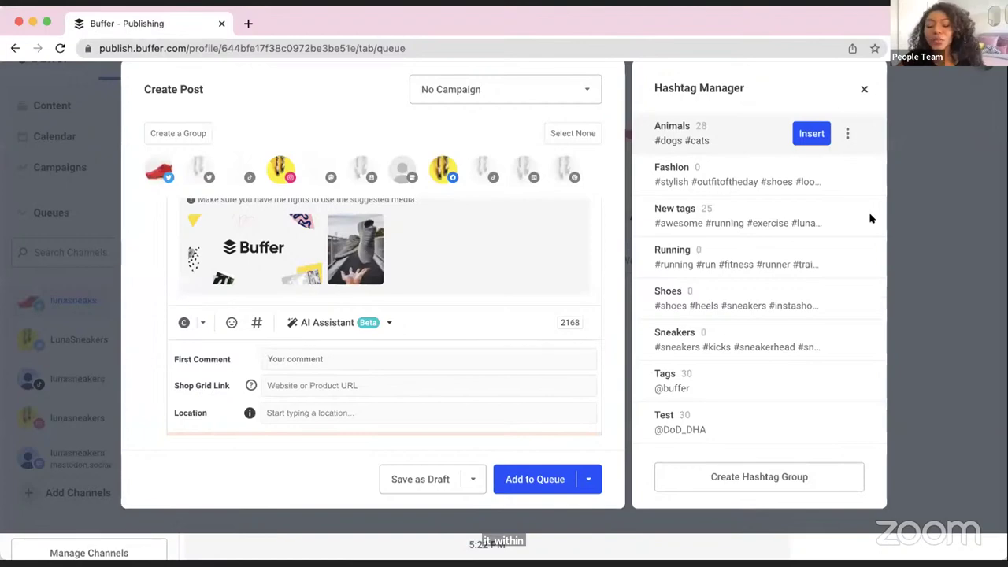
pyautogui.moveTo(803, 438)
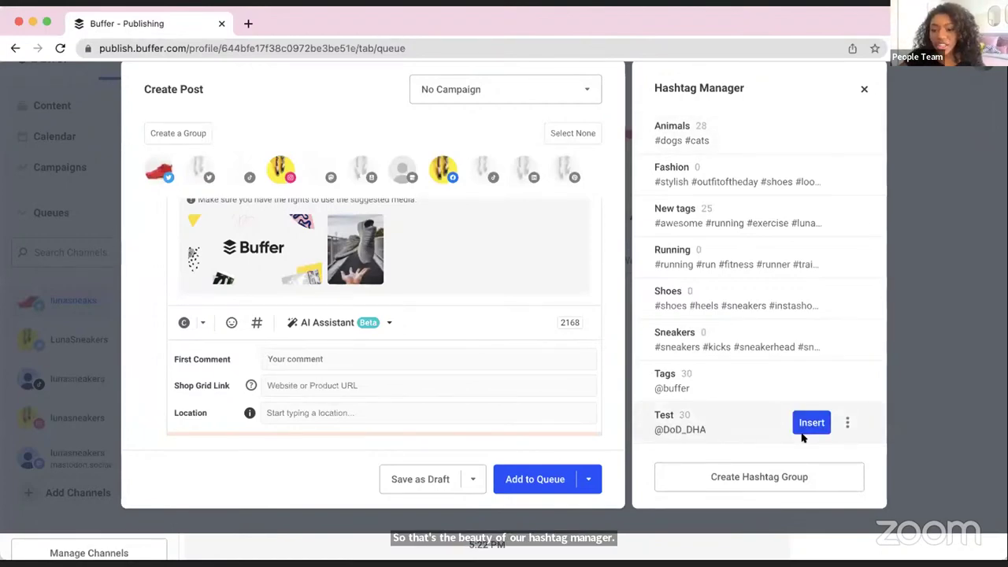
pyautogui.click(847, 423)
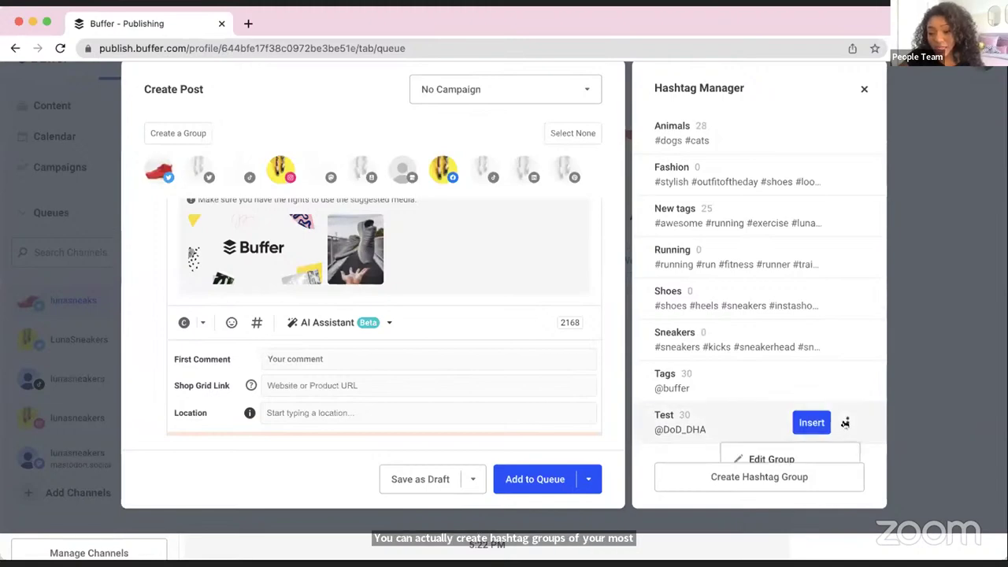
pyautogui.scroll(-1, 848, 433)
pyautogui.scroll(1, 724, 386)
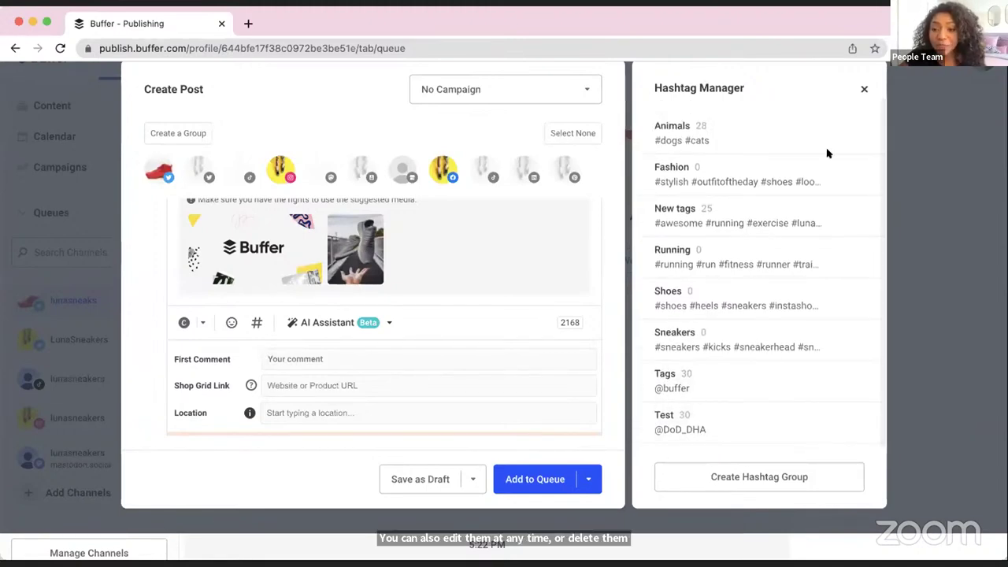
pyautogui.moveTo(835, 137)
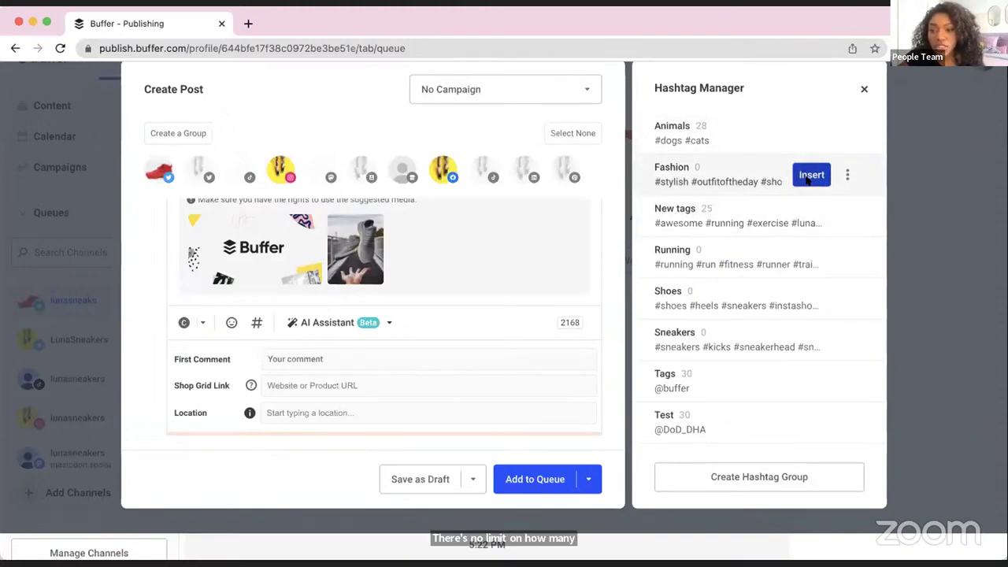
# Insert the Fashion hashtag group into the Instagram post text and check the hashtags and the remaining hashtag allowance.
pyautogui.click(810, 175)
pyautogui.scroll(2, 512, 306)
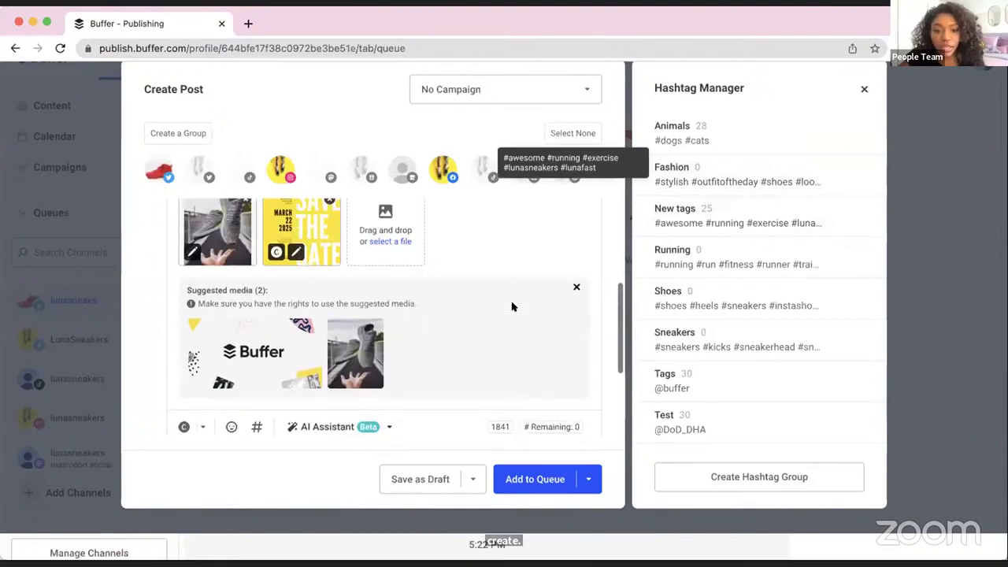
pyautogui.scroll(5, 512, 307)
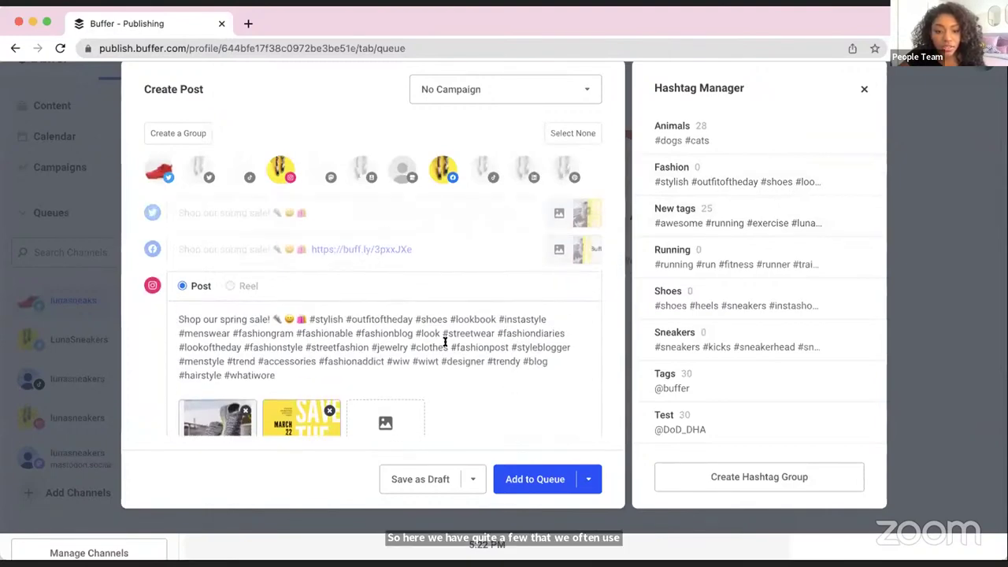
pyautogui.scroll(-2, 443, 342)
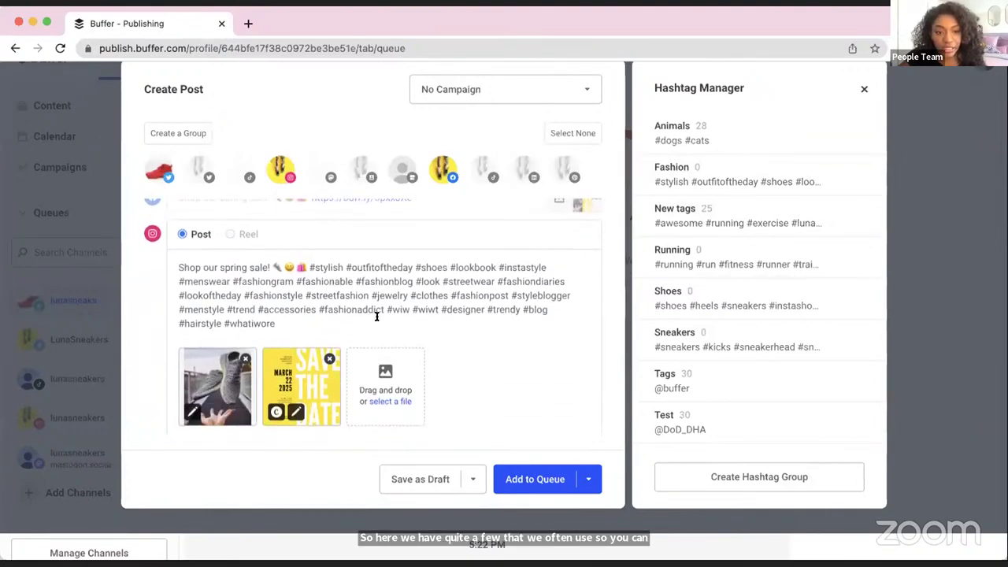
pyautogui.scroll(-5, 376, 318)
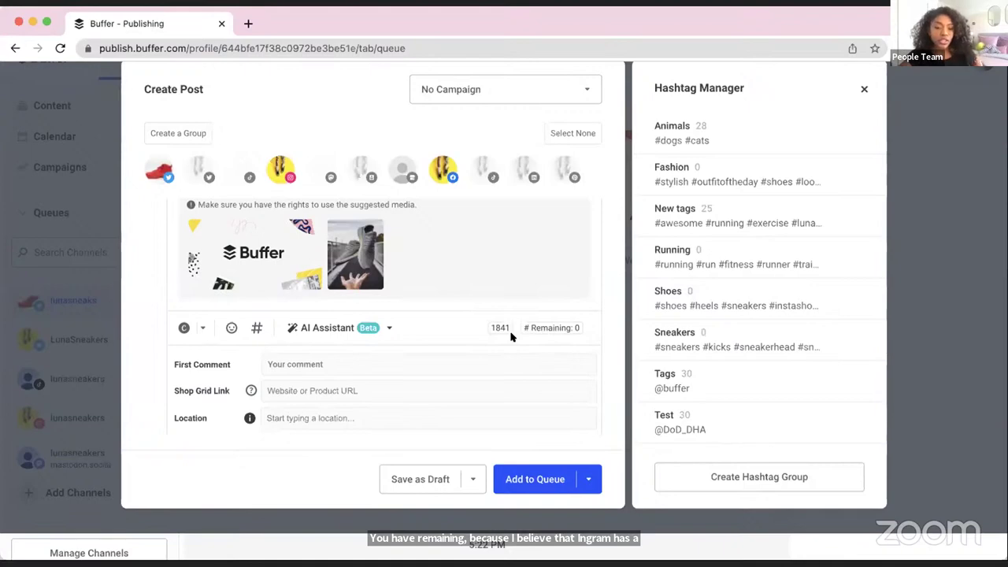
pyautogui.scroll(5, 510, 334)
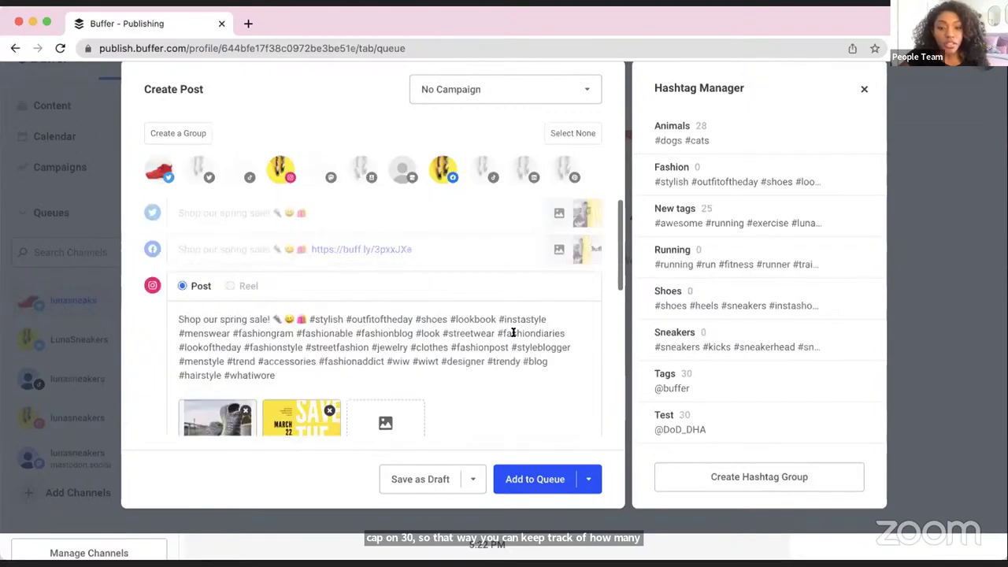
# Schedule the posts for all three networks for May 12, 2023 at 12:45 PM.
pyautogui.click(588, 478)
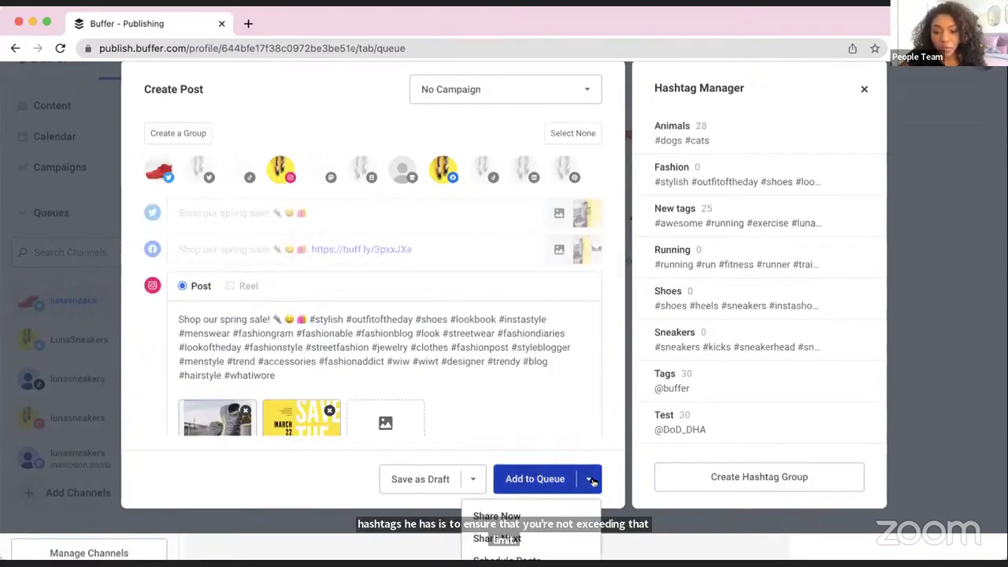
pyautogui.scroll(-1, 582, 528)
pyautogui.click(570, 549)
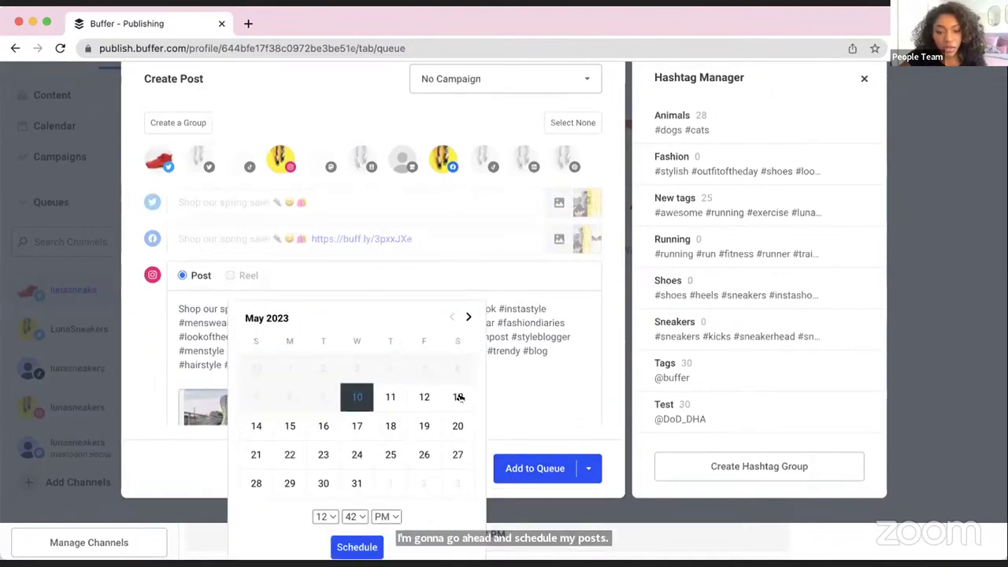
pyautogui.click(426, 397)
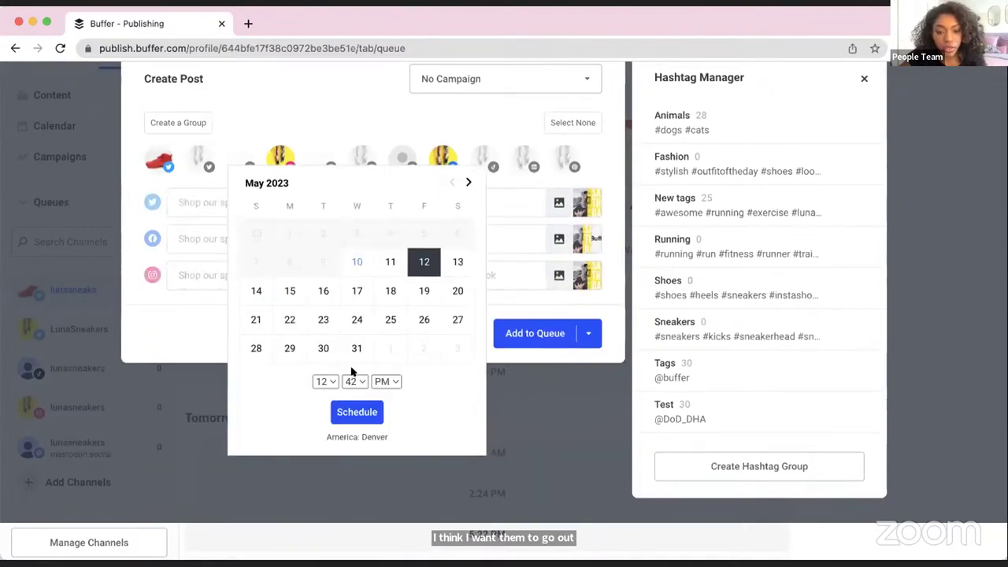
pyautogui.click(354, 383)
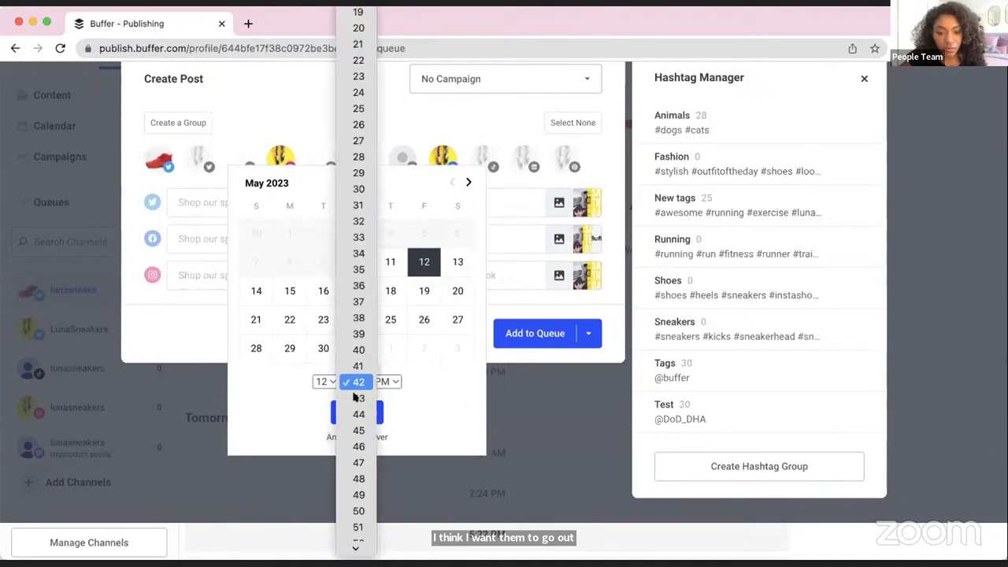
pyautogui.click(358, 431)
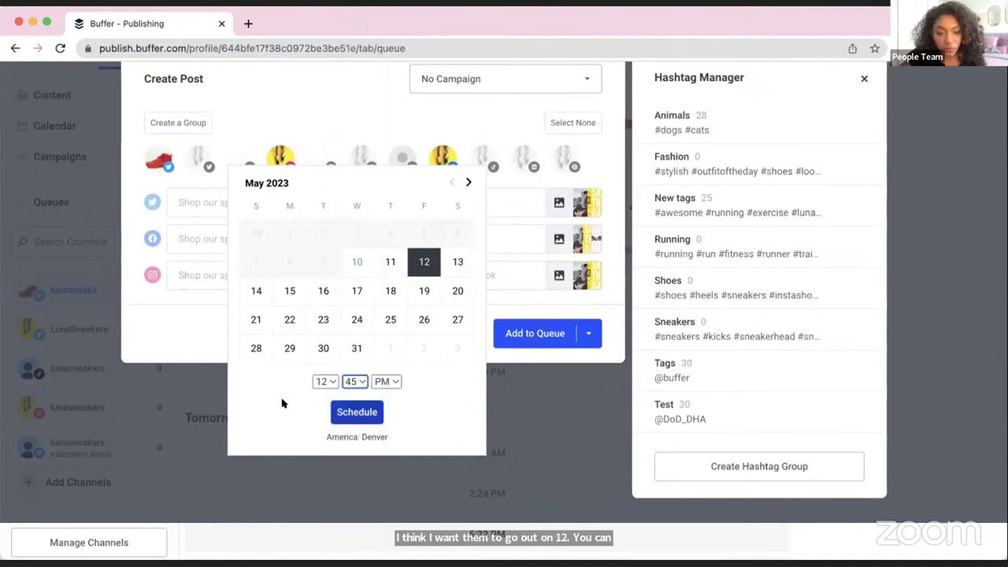
pyautogui.click(368, 410)
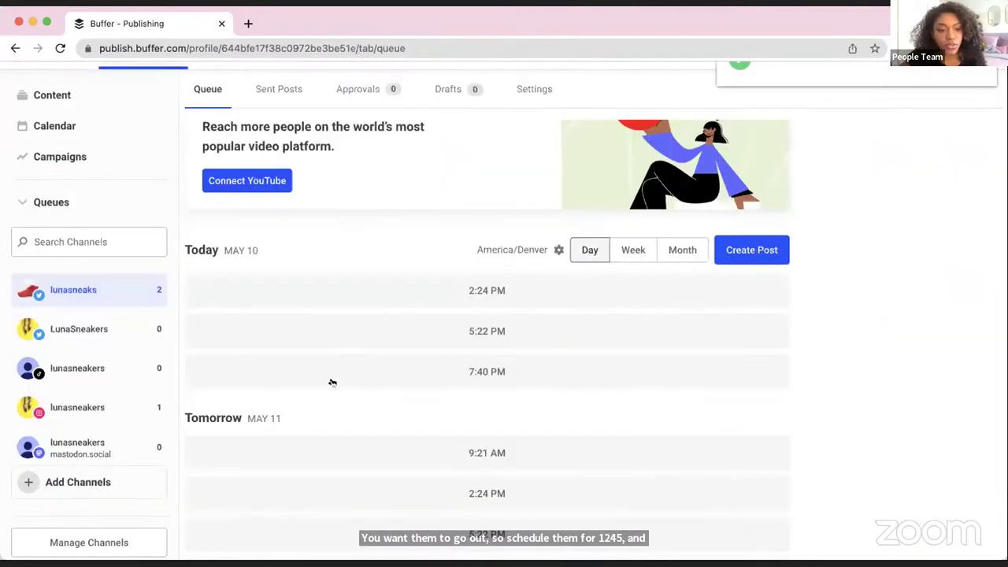
# Check the scheduled spring sale post in the lunasneaks Twitter, lunasneakers Instagram and Luna Sneakers Facebook queues.
pyautogui.scroll(-6, 332, 382)
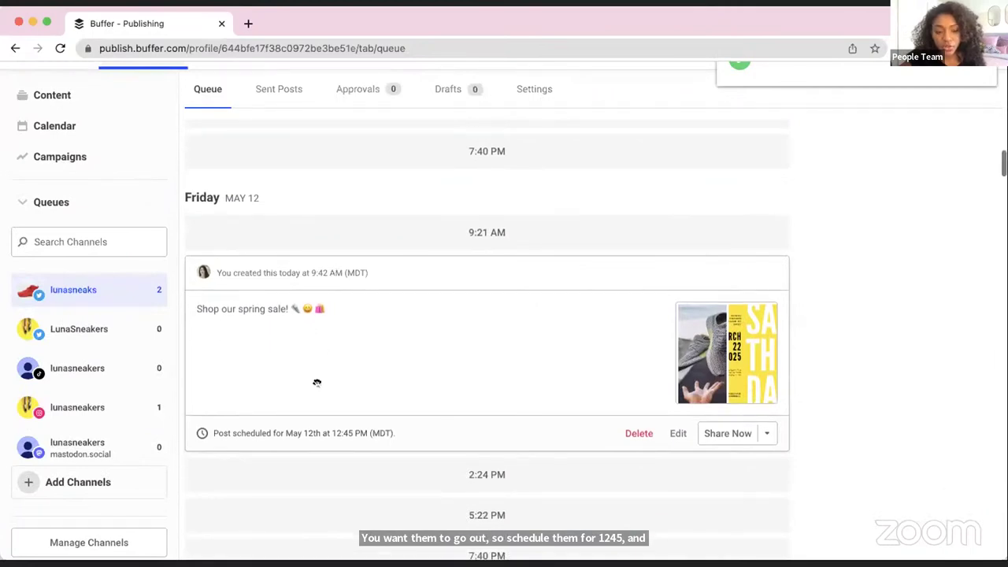
pyautogui.click(113, 407)
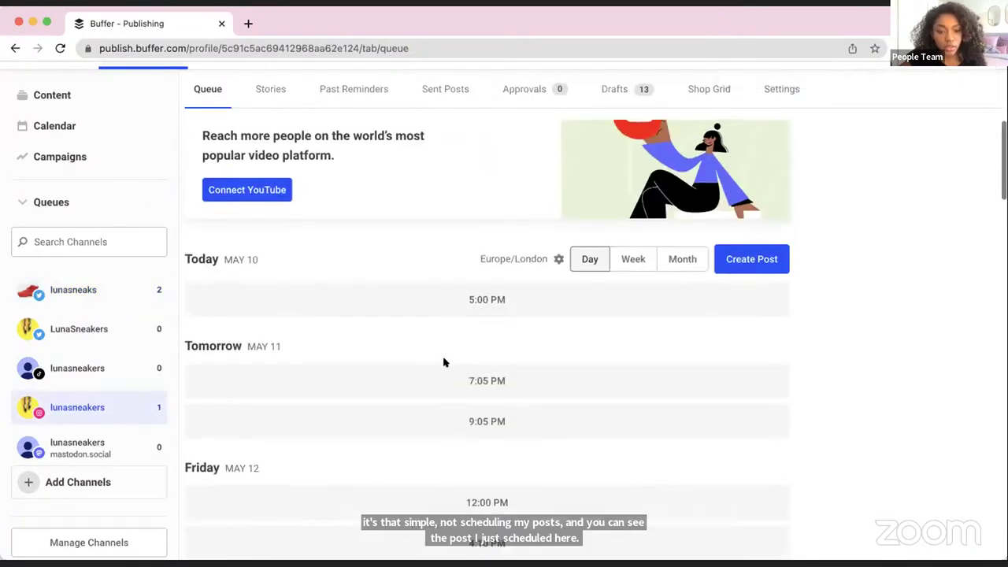
pyautogui.scroll(-5, 444, 358)
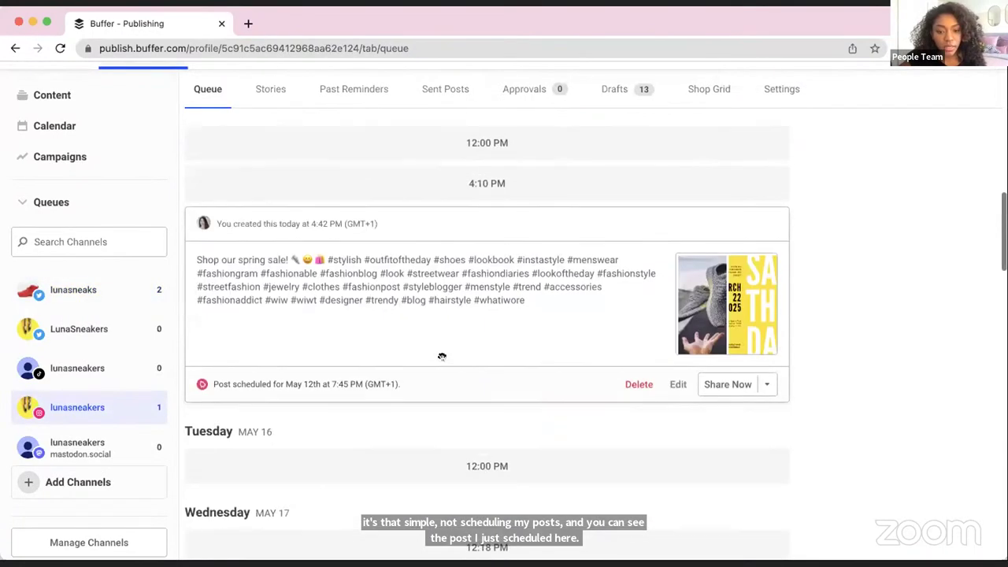
pyautogui.scroll(-4, 123, 393)
pyautogui.click(126, 385)
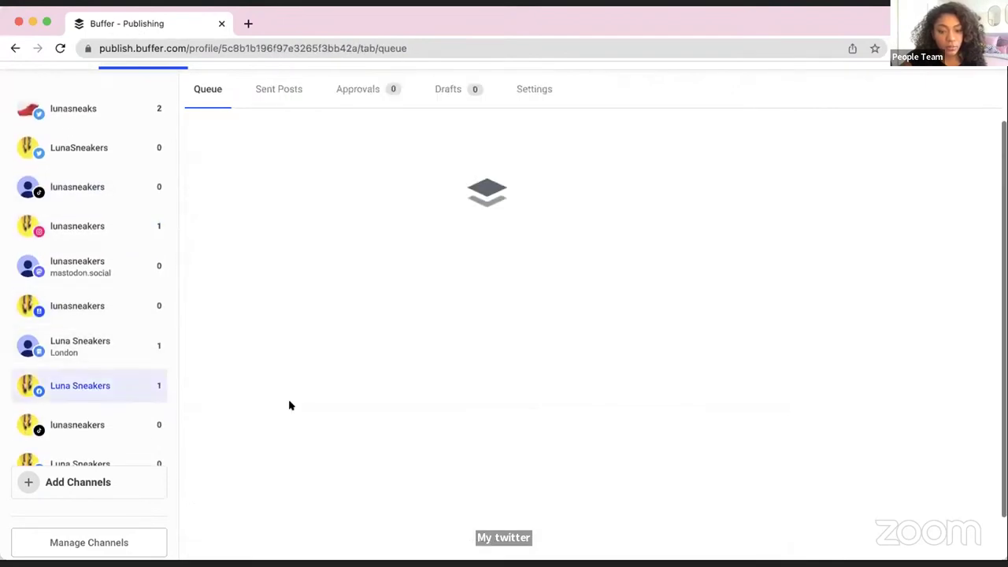
pyautogui.scroll(-3, 528, 304)
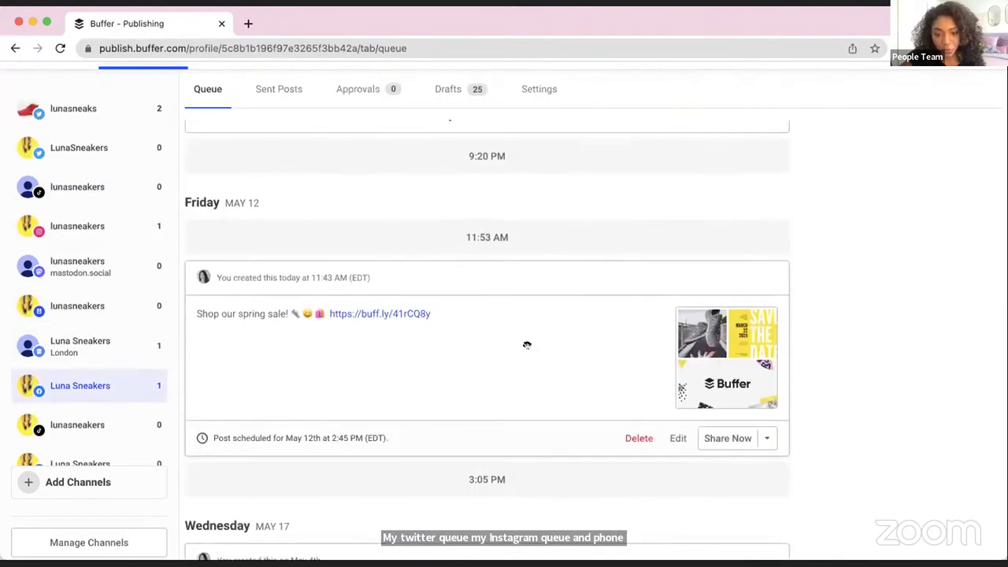
pyautogui.scroll(-3, 527, 345)
# Open the publishing calendar, look over the weekly view of scheduled posts, and switch it to the monthly view.
pyautogui.scroll(7, 527, 345)
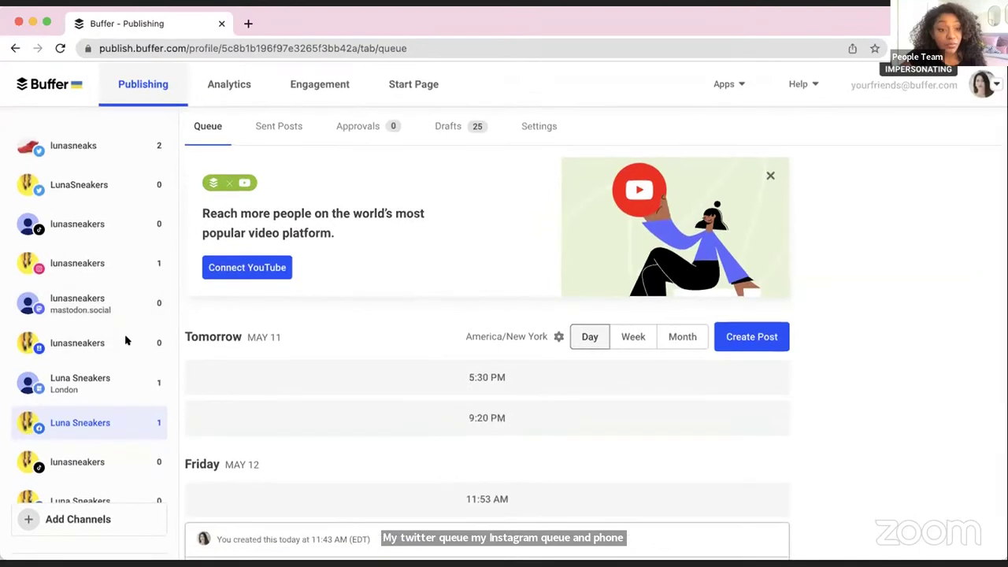
pyautogui.scroll(5, 125, 340)
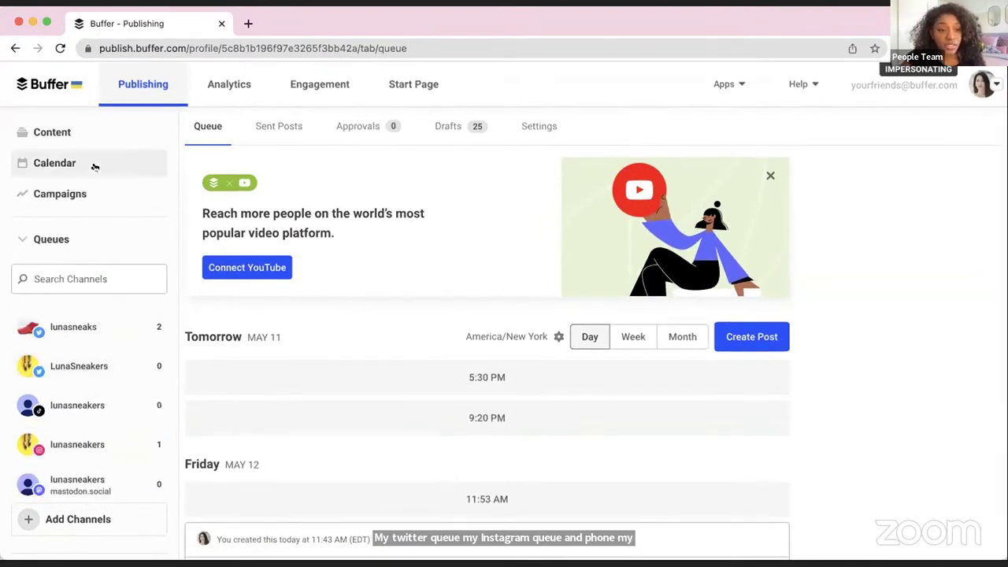
pyautogui.click(47, 163)
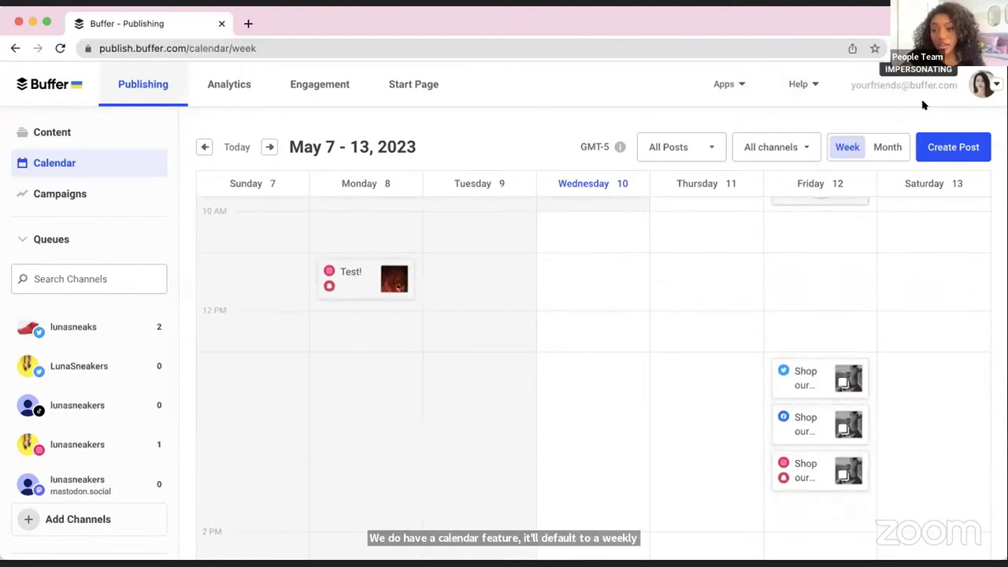
pyautogui.scroll(2, 819, 307)
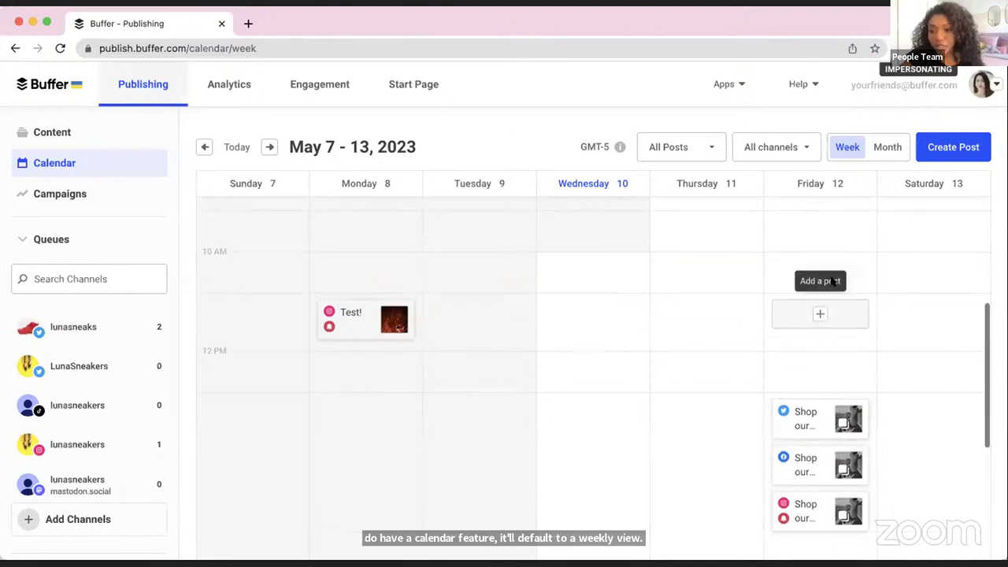
pyautogui.click(888, 148)
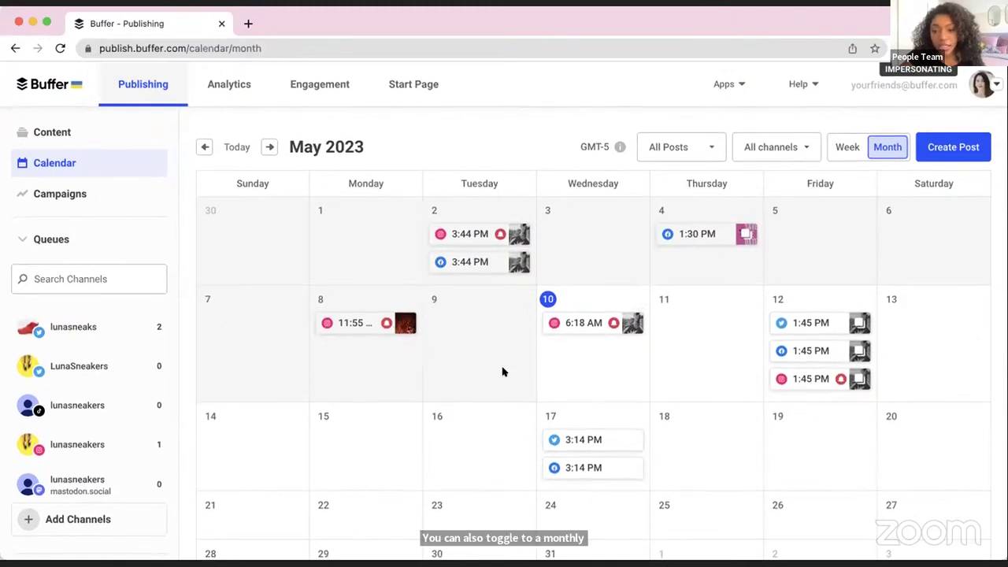
pyautogui.scroll(-1, 504, 372)
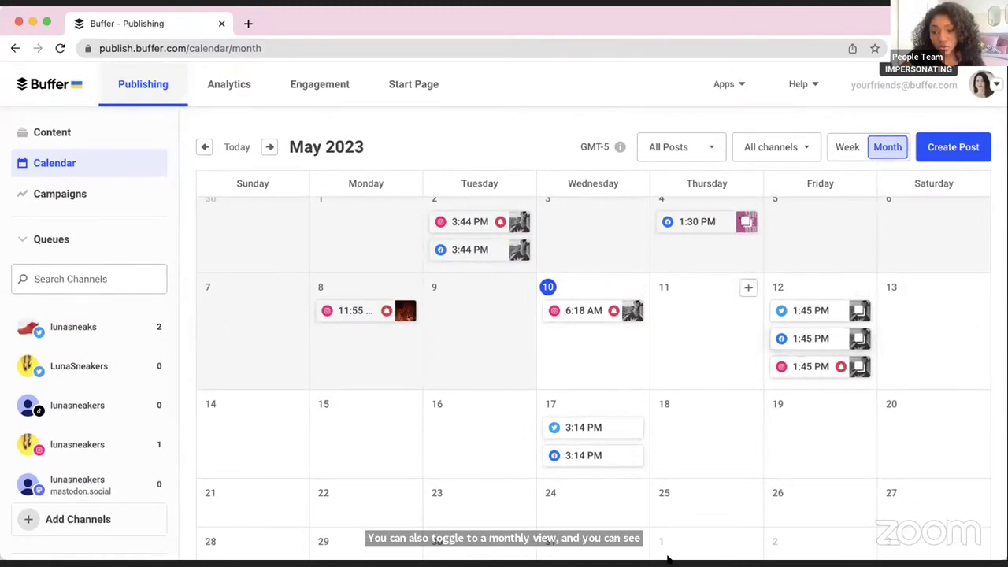
# Look through the post type and channel filter options available for the monthly calendar.
pyautogui.scroll(-1, 686, 482)
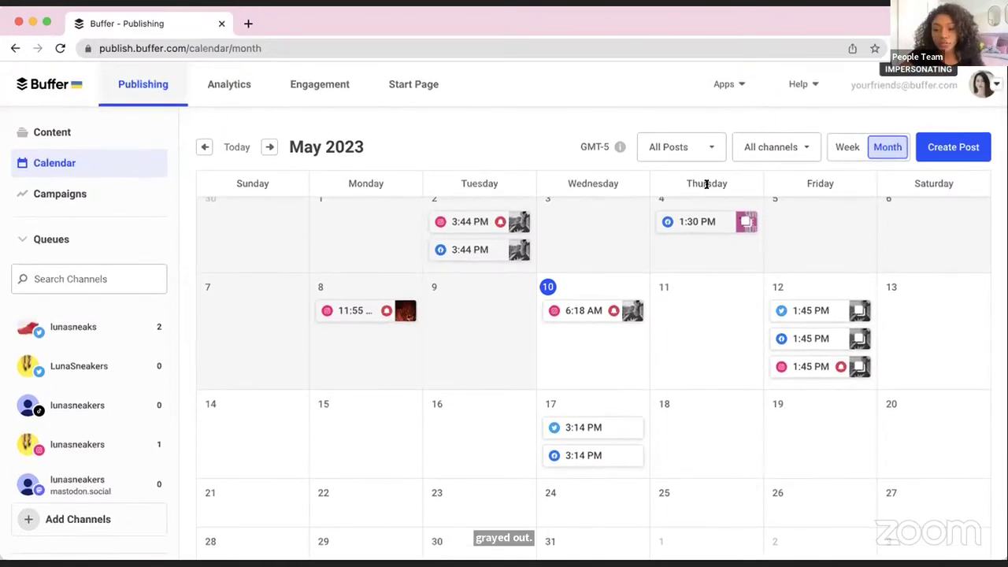
pyautogui.click(711, 145)
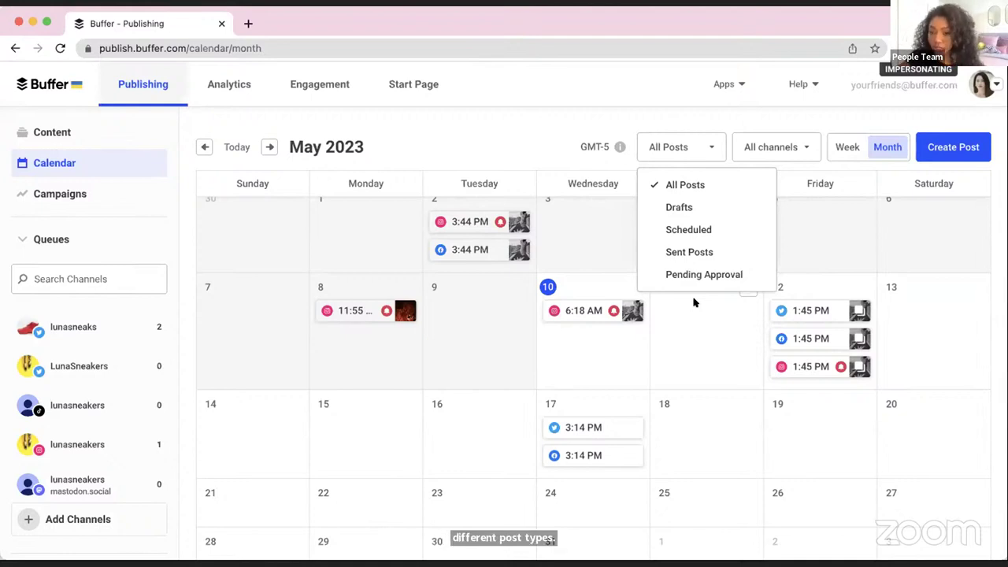
pyautogui.click(796, 151)
pyautogui.scroll(-1, 767, 290)
pyautogui.scroll(1, 767, 289)
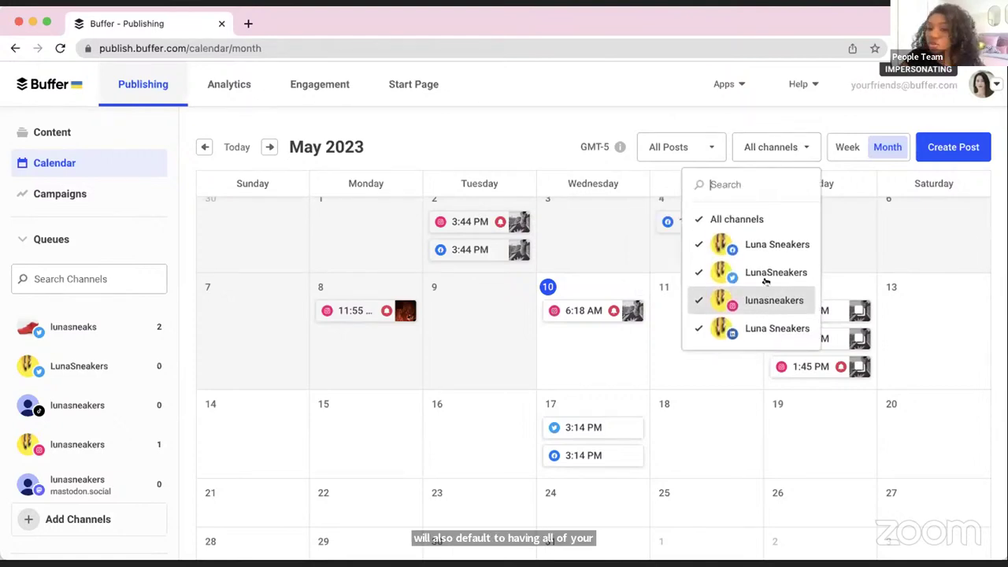
# Try filtering the monthly calendar to the lunasneakers Instagram and LunaSneakers Twitter channels, and restore all channels.
pyautogui.click(708, 221)
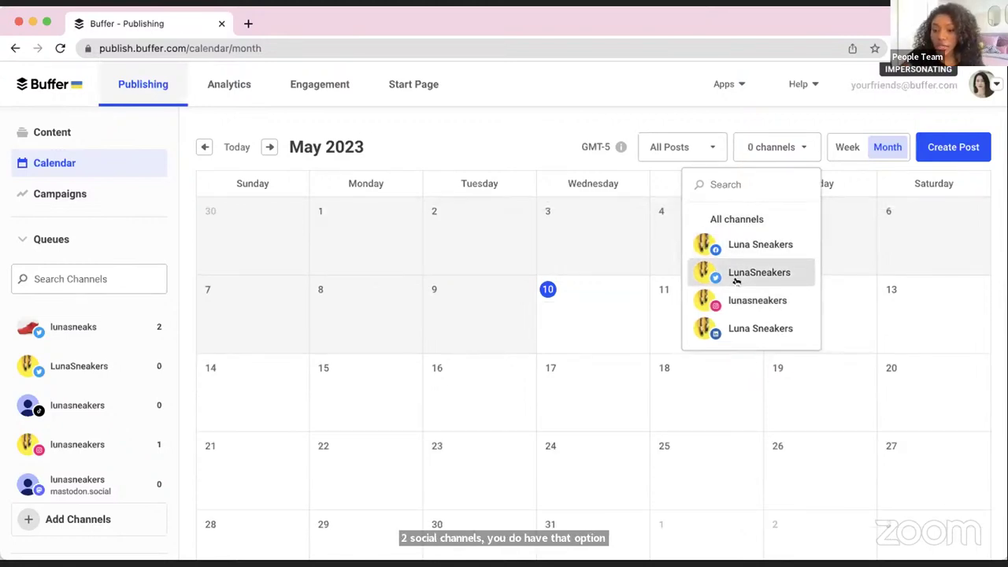
pyautogui.click(738, 304)
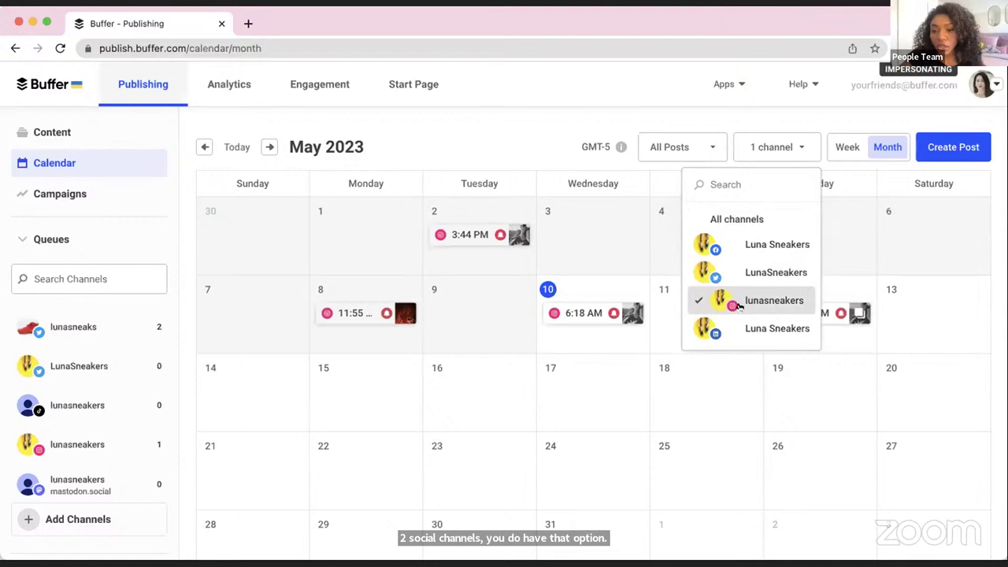
pyautogui.click(738, 273)
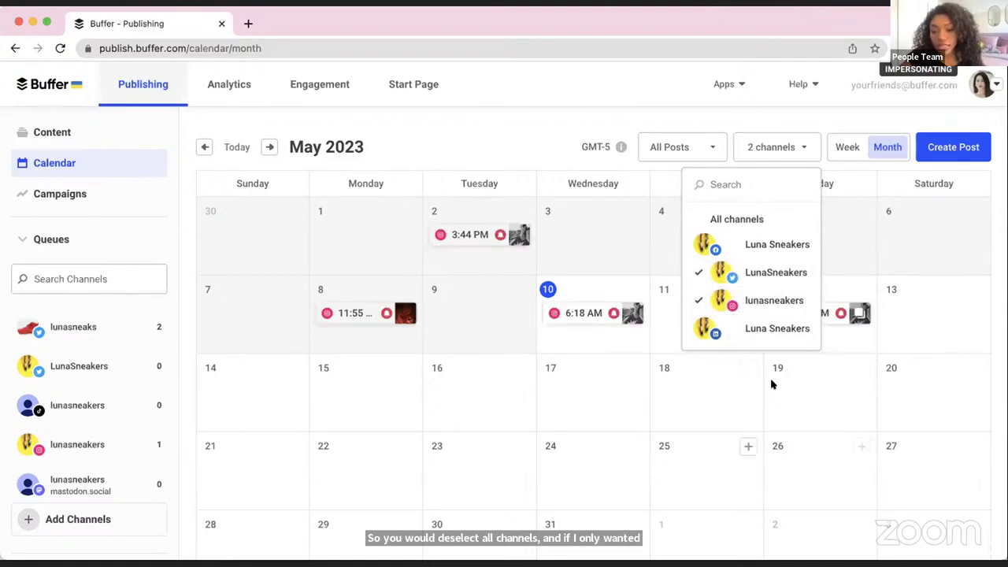
pyautogui.click(782, 275)
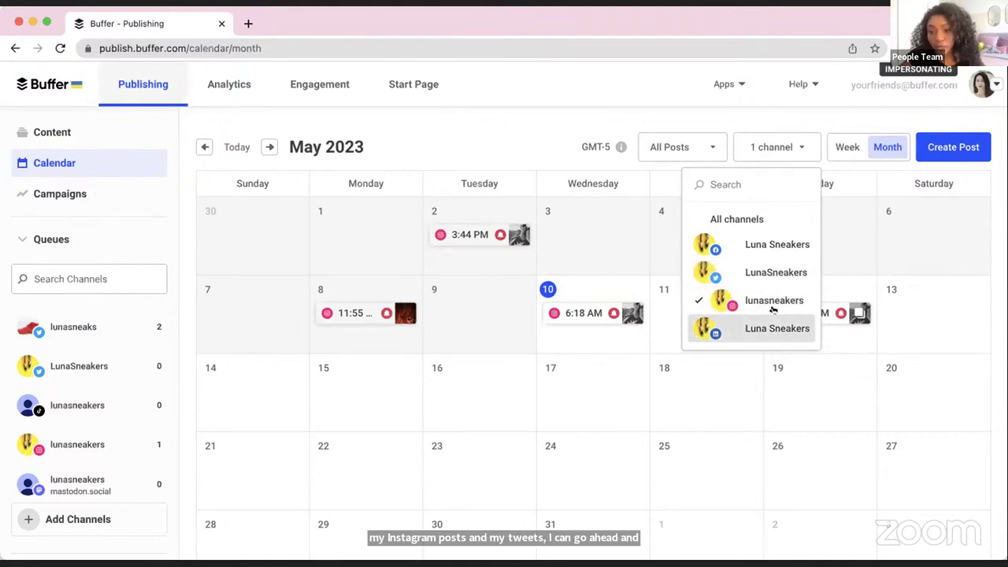
pyautogui.click(769, 303)
pyautogui.click(754, 219)
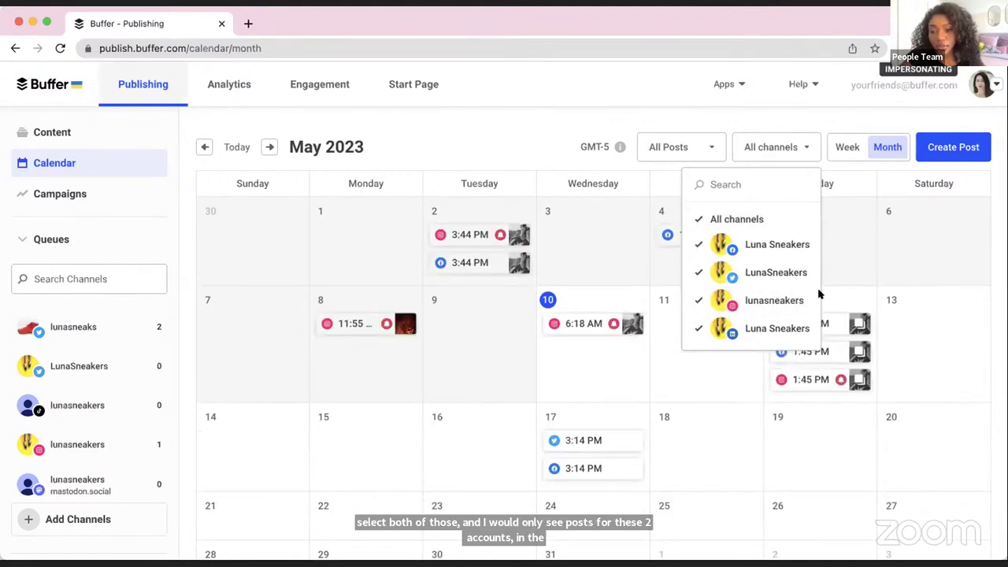
pyautogui.click(807, 147)
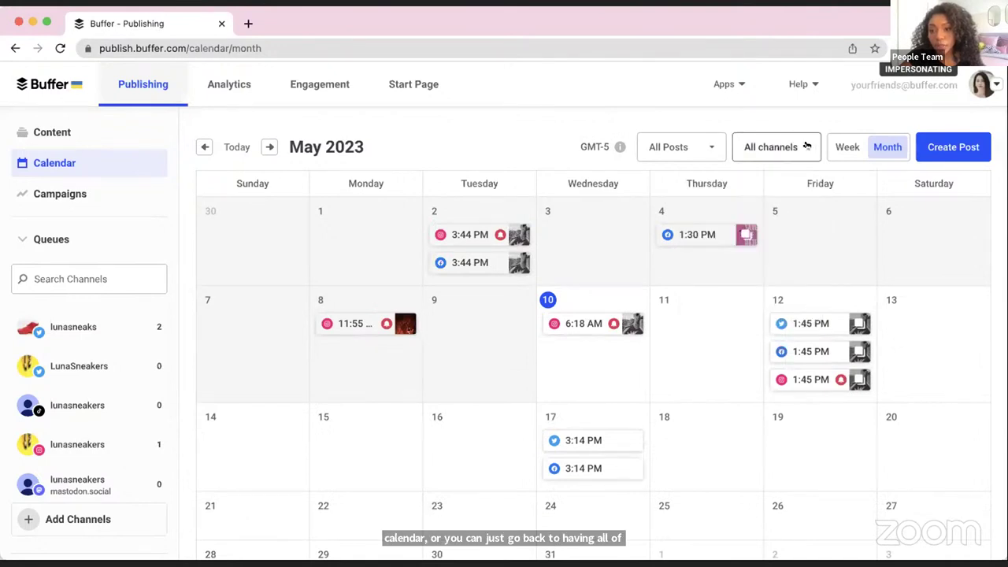
# Start a new post from the unfiltered calendar, look over its preselected channels, and discard it.
pyautogui.click(949, 157)
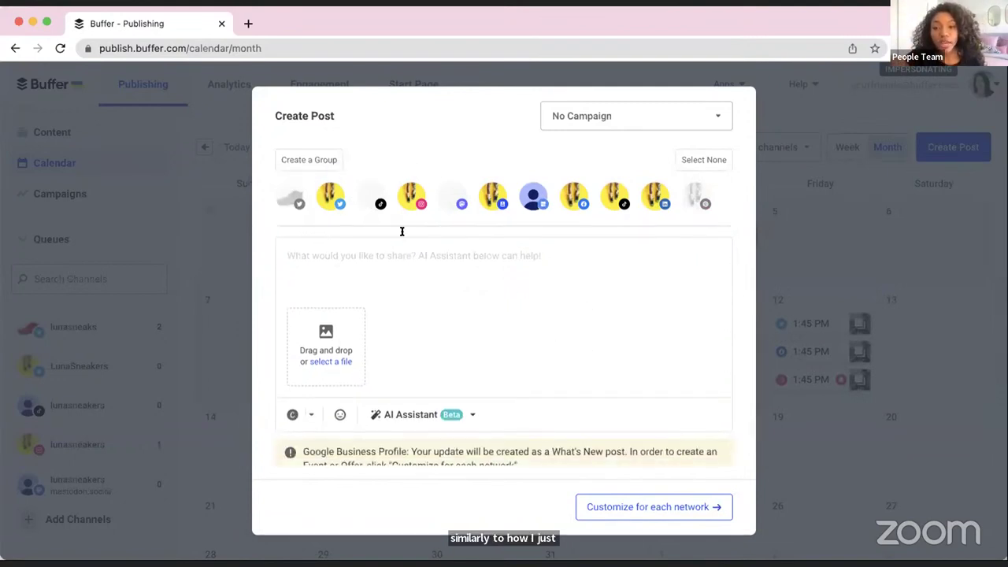
pyautogui.click(301, 200)
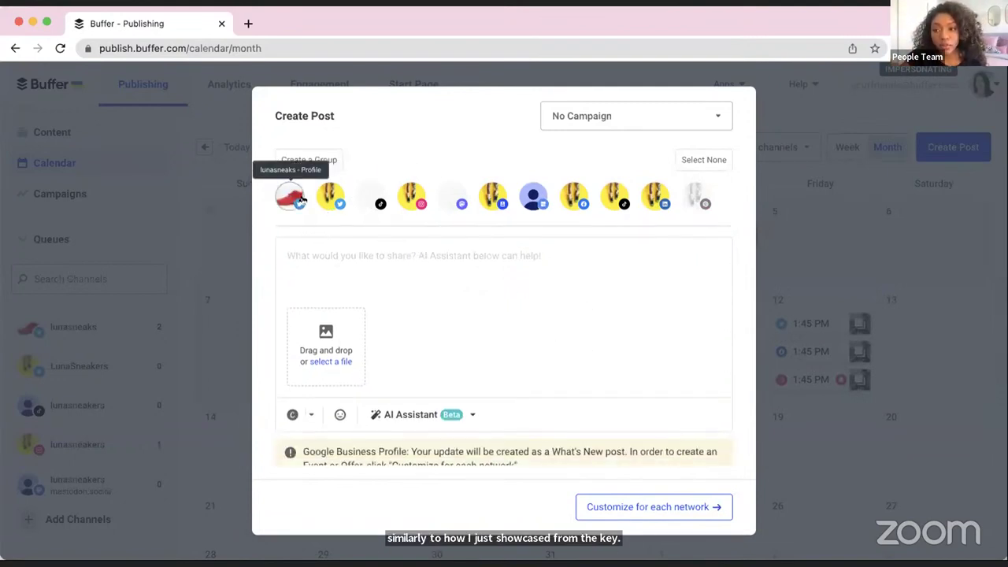
pyautogui.click(302, 201)
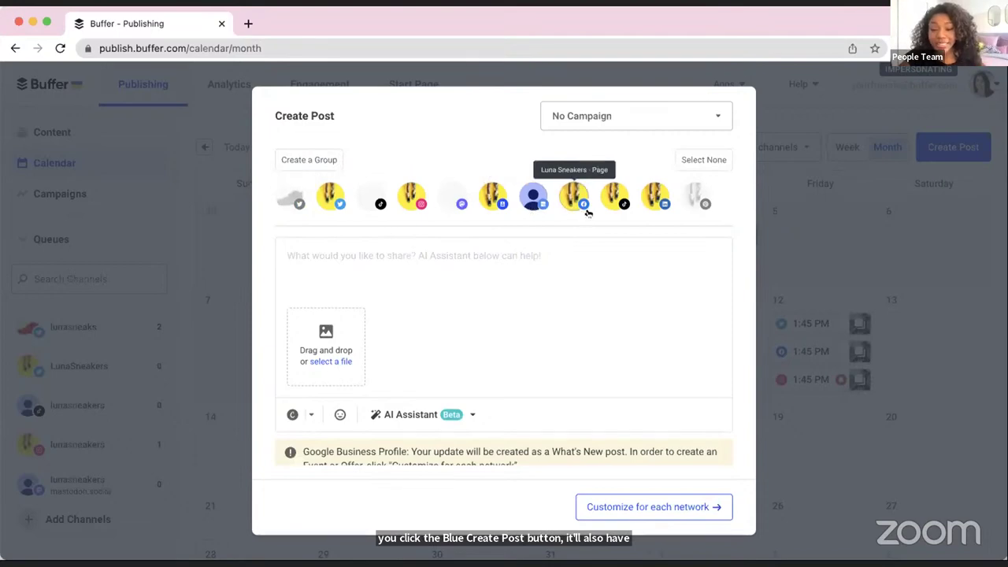
pyautogui.click(776, 128)
pyautogui.click(632, 219)
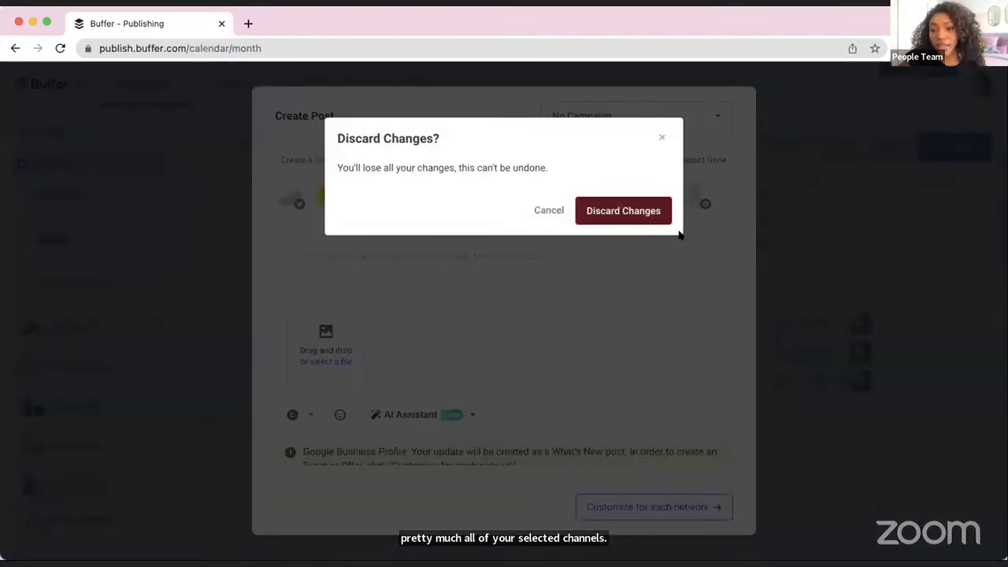
# Filter the monthly calendar to only the Luna Sneakers Facebook and LunaSneakers Twitter channels.
pyautogui.click(794, 147)
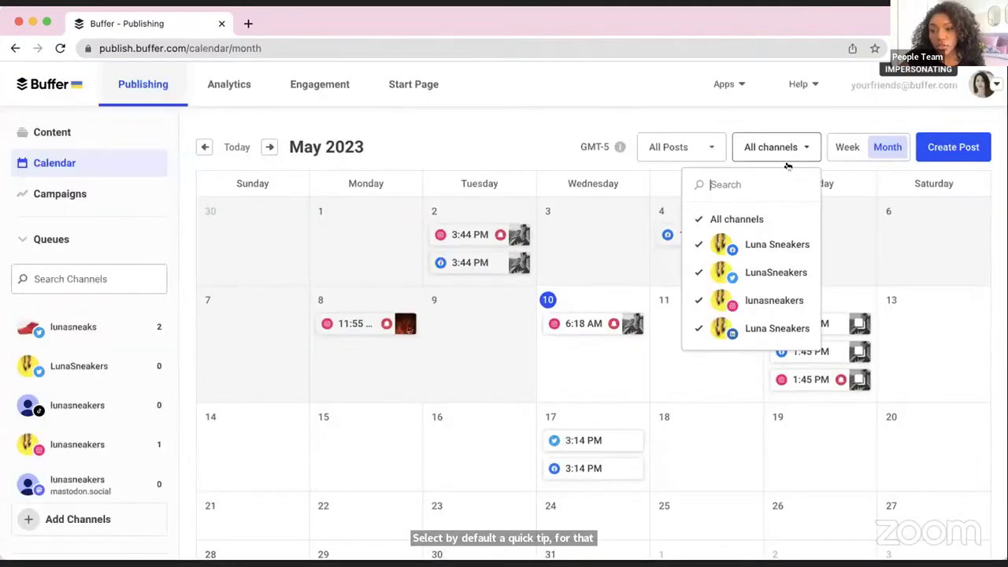
pyautogui.click(711, 220)
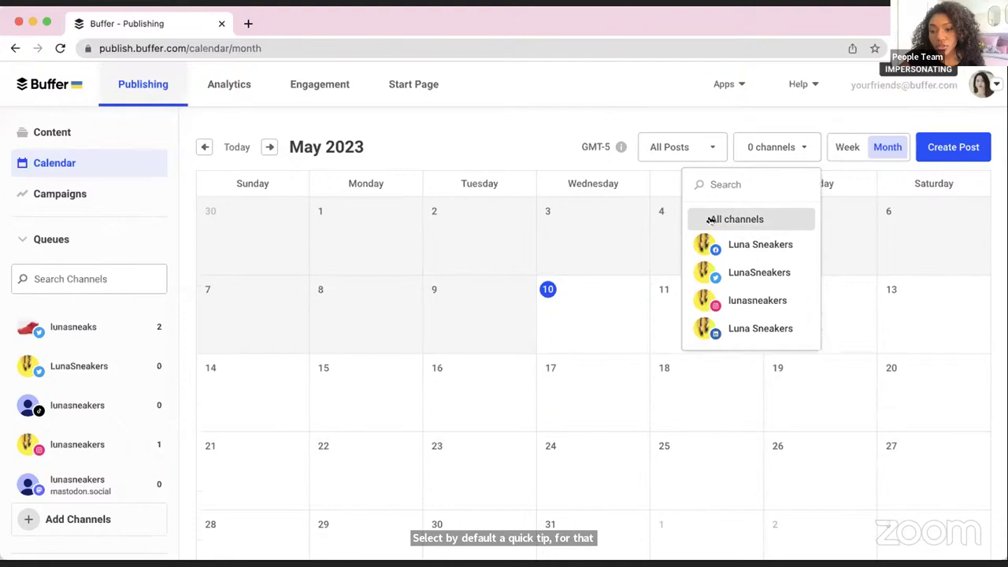
pyautogui.click(743, 250)
pyautogui.click(743, 272)
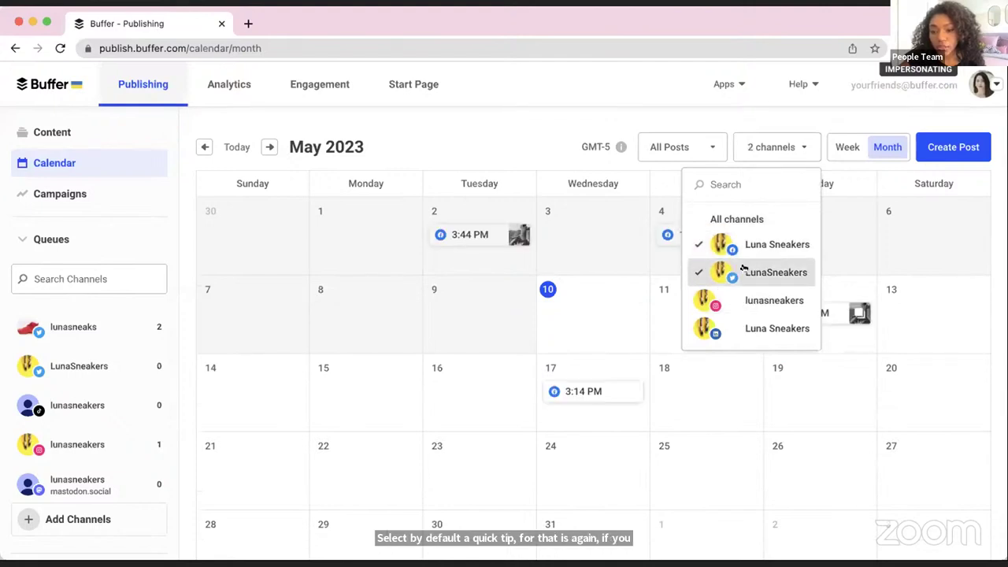
# Start a new post from the filtered calendar to check which channels are preselected, and discard it.
pyautogui.click(937, 146)
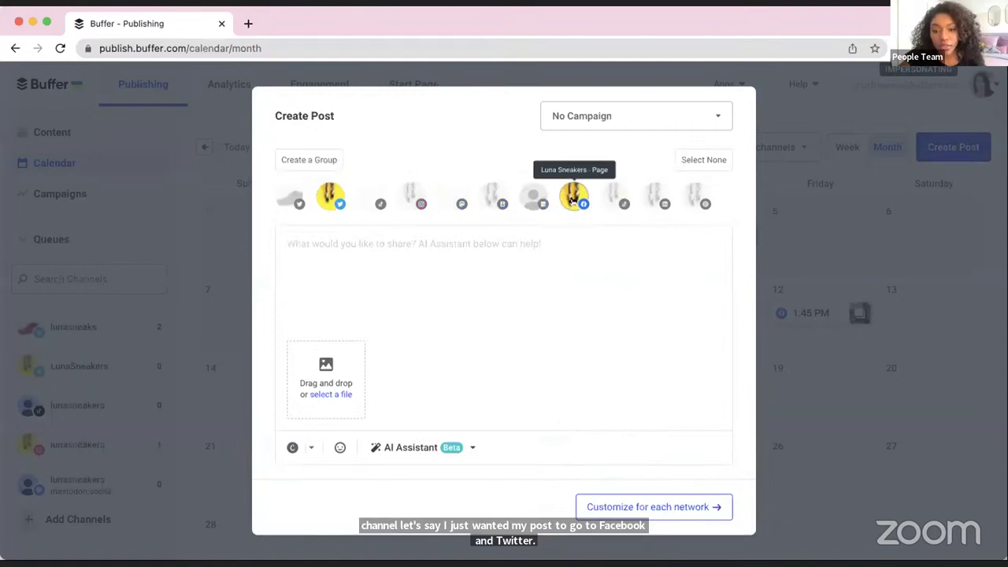
pyautogui.click(819, 146)
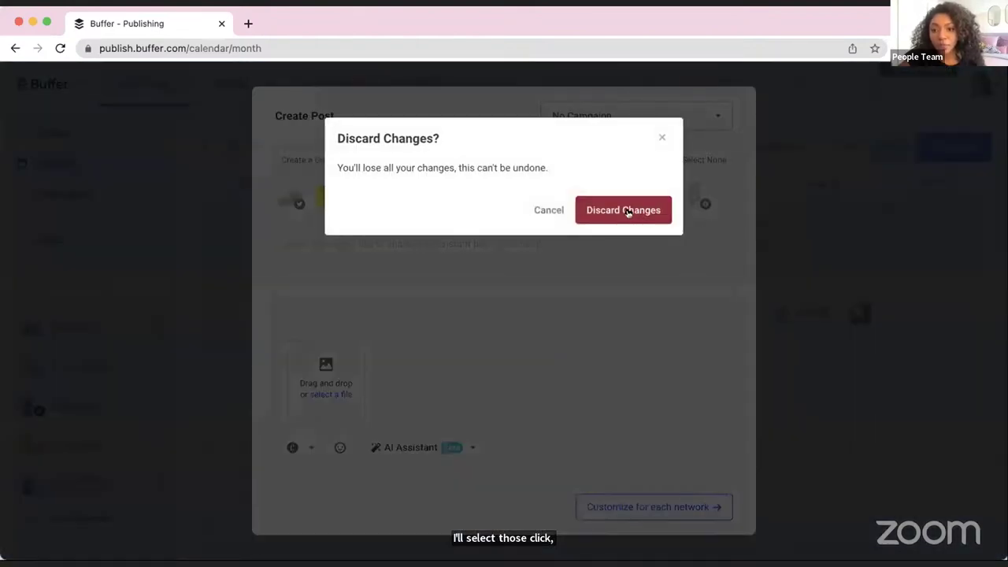
pyautogui.click(623, 211)
# Open the Luna Sneakers Facebook post on May 17 for editing and close the editor without saving.
pyautogui.scroll(-2, 887, 387)
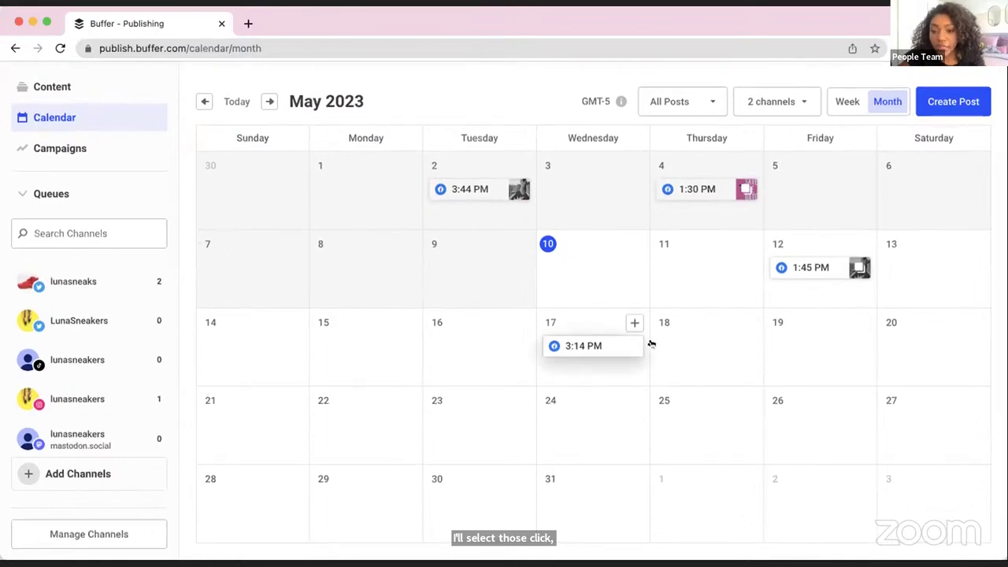
pyautogui.moveTo(650, 344)
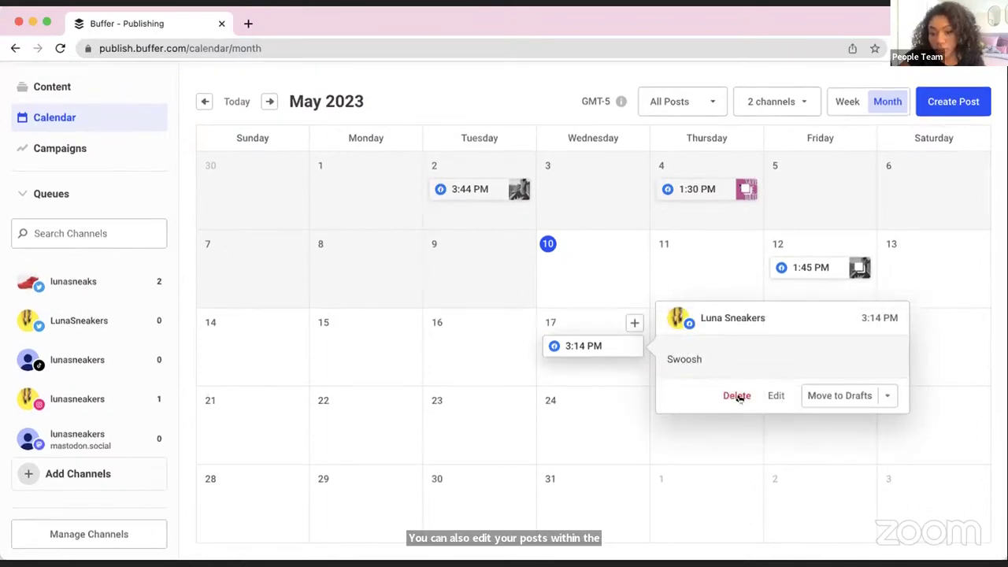
pyautogui.click(774, 395)
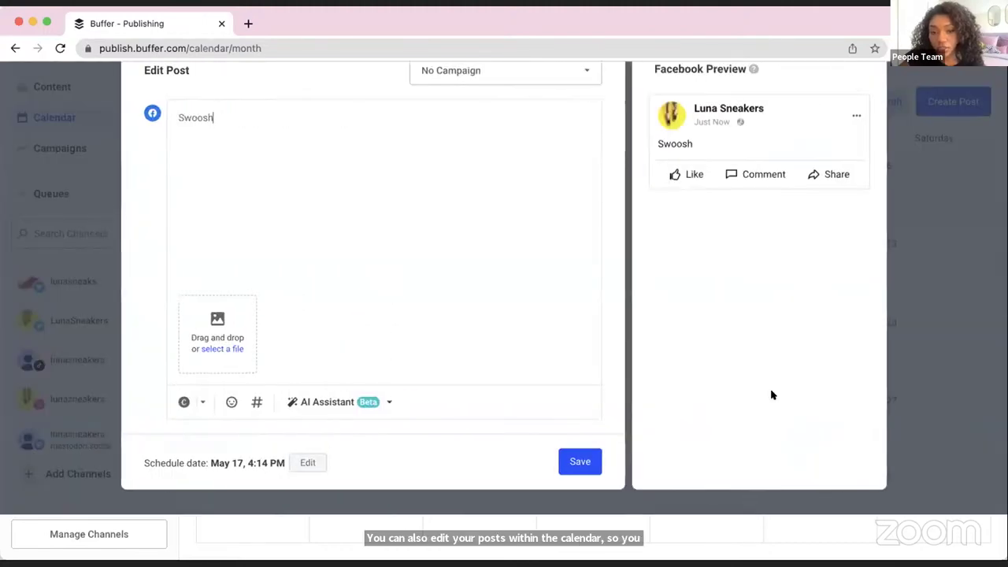
pyautogui.click(992, 337)
pyautogui.click(643, 214)
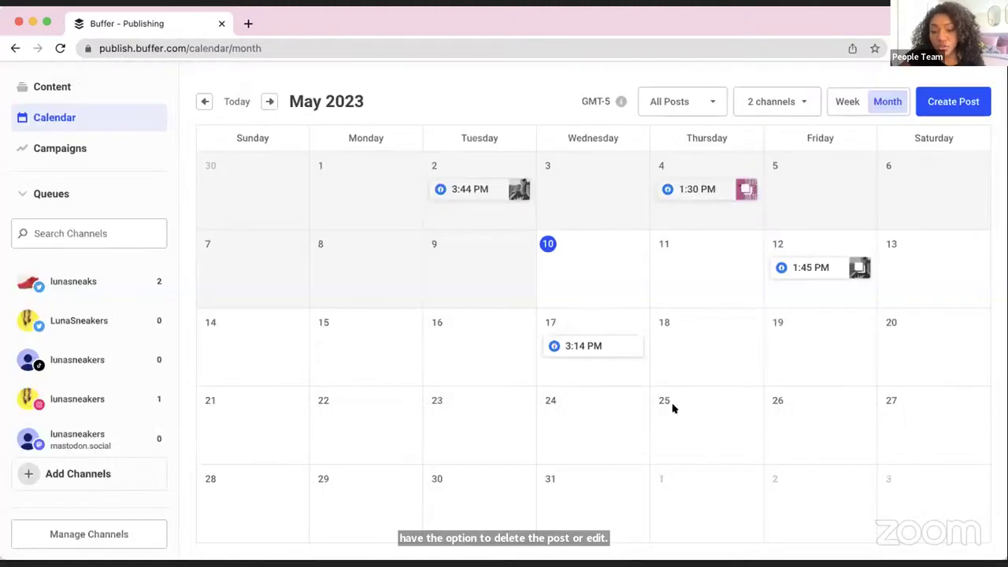
# Reschedule the "Swoosh" Facebook post from May 17 to May 24 in the monthly calendar.
pyautogui.click(596, 348)
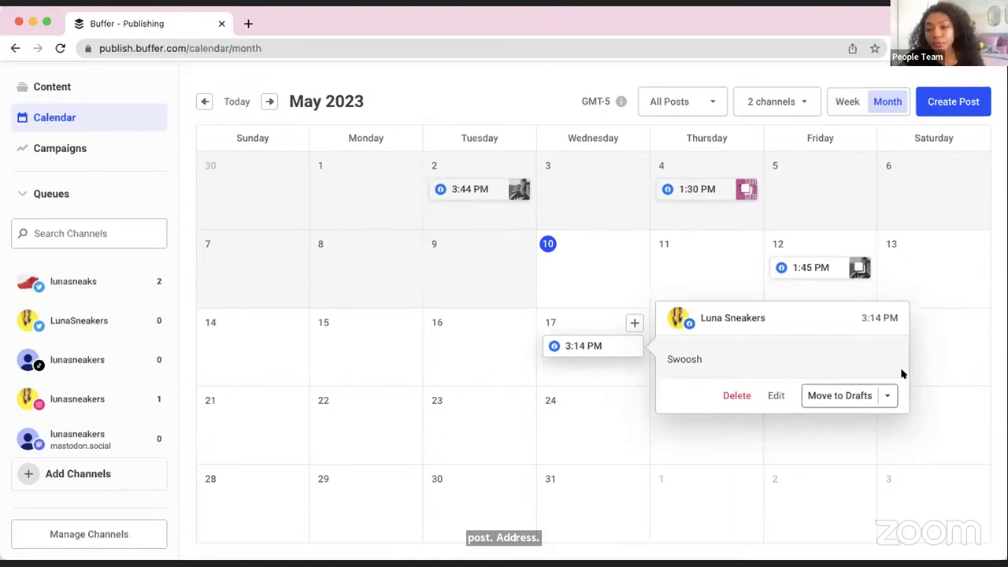
pyautogui.moveTo(585, 347)
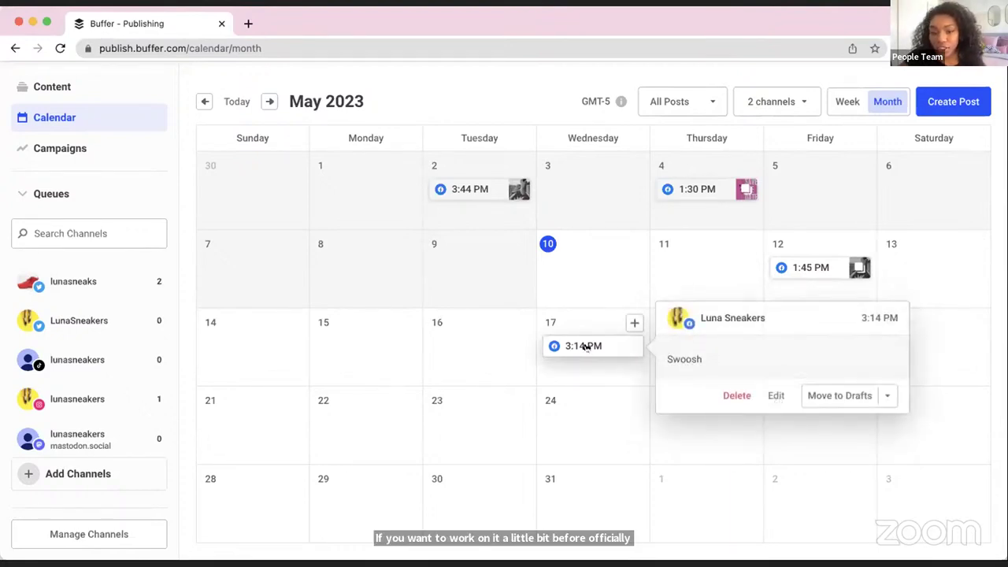
pyautogui.moveTo(585, 367); pyautogui.dragTo(588, 434)
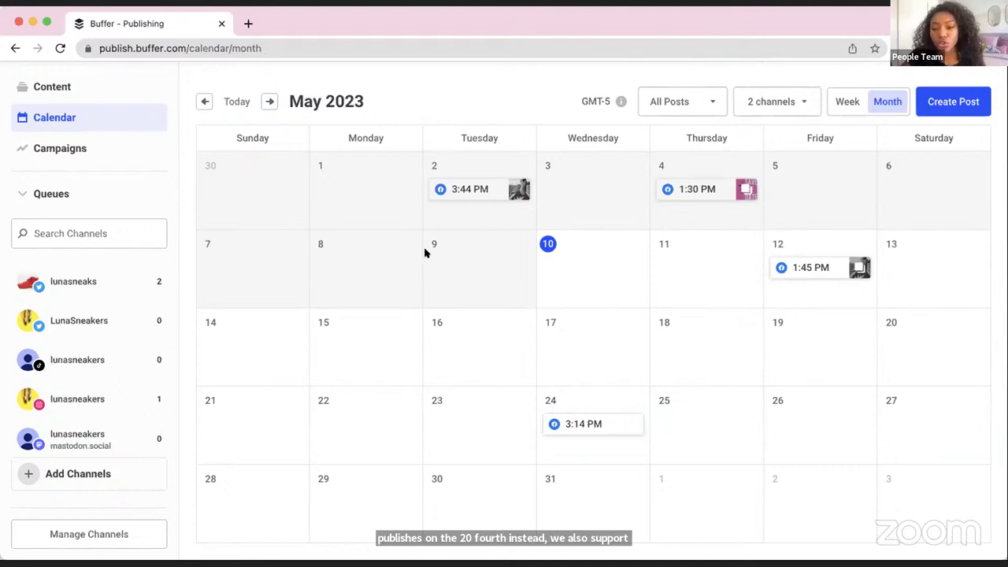
# Open the lunasneaks Twitter queue and examine how the spring sale post scheduled for May 12 can be moved.
pyautogui.click(101, 287)
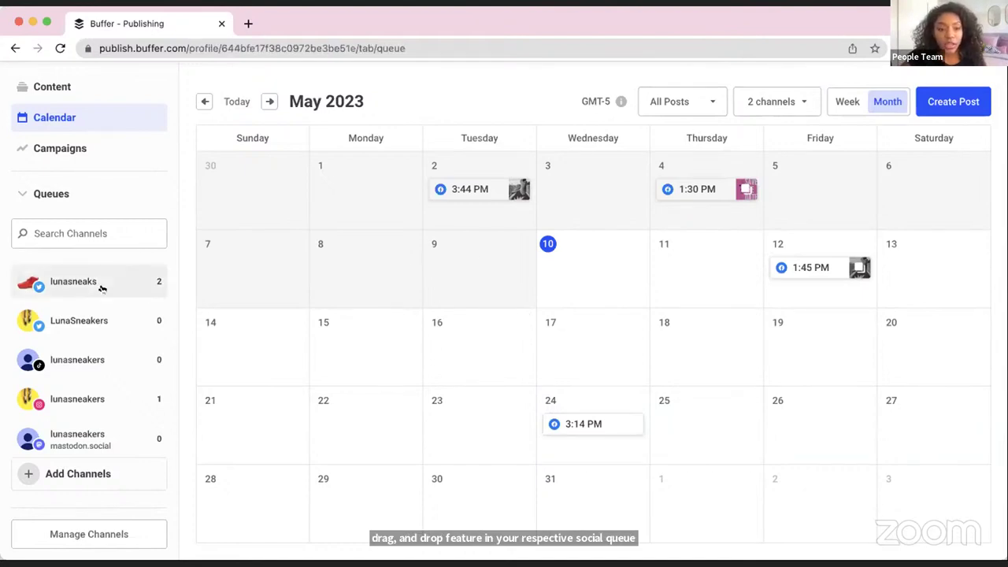
pyautogui.scroll(-10, 556, 356)
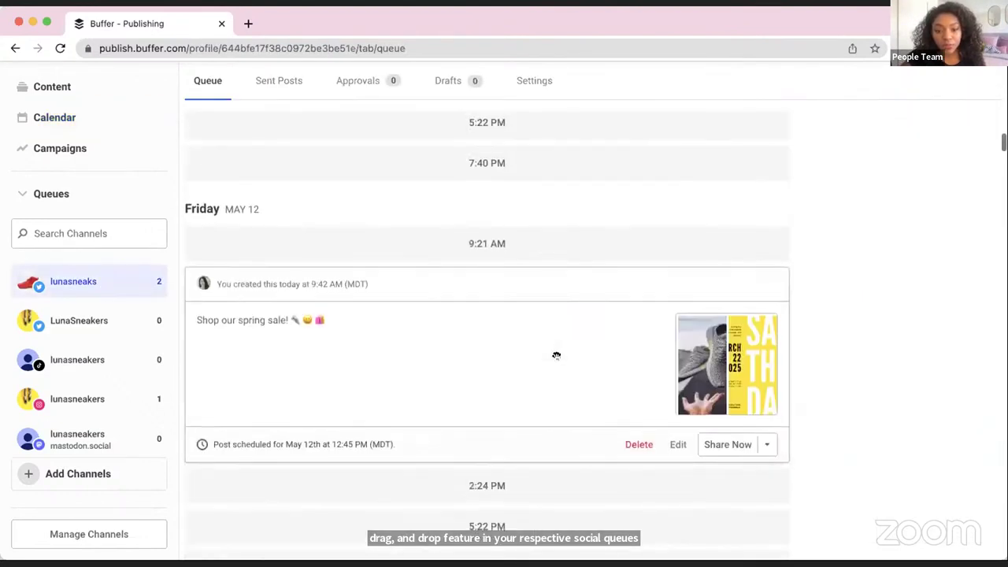
pyautogui.moveTo(531, 315)
pyautogui.mouseDown()
pyautogui.moveTo(528, 475)
pyautogui.moveTo(534, 173)
pyautogui.moveTo(530, 311)
pyautogui.mouseUp()
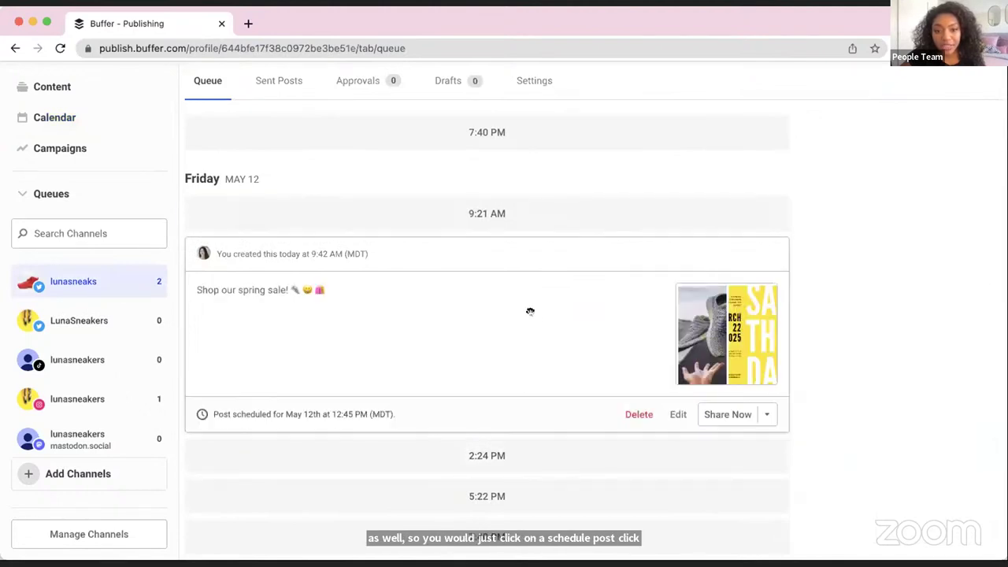
pyautogui.scroll(1, 273, 301)
# Return to the publishing calendar and look over the weekly view's time zone and hourly slots for May 7 - 13, 2023.
pyautogui.click(49, 163)
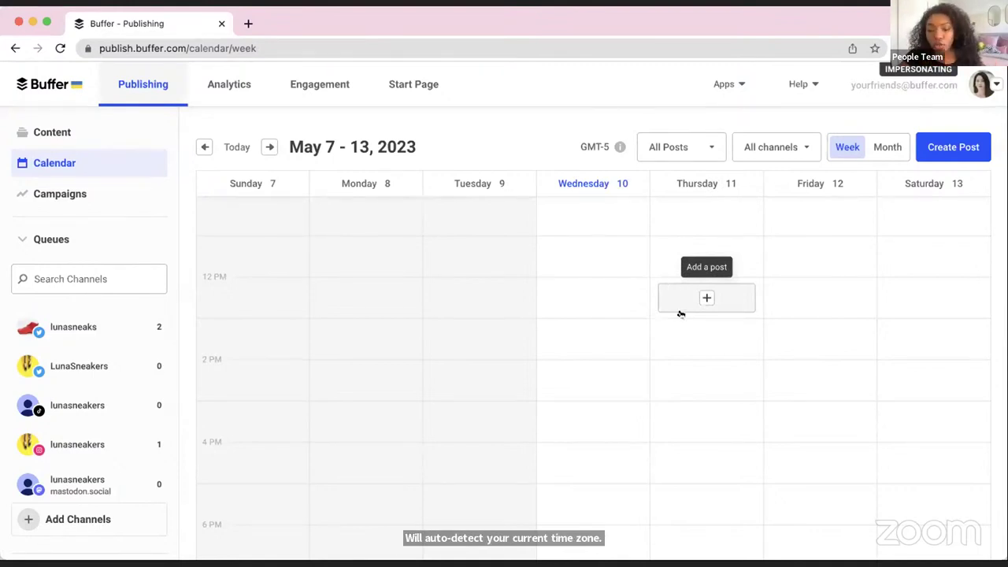
pyautogui.scroll(-5, 705, 437)
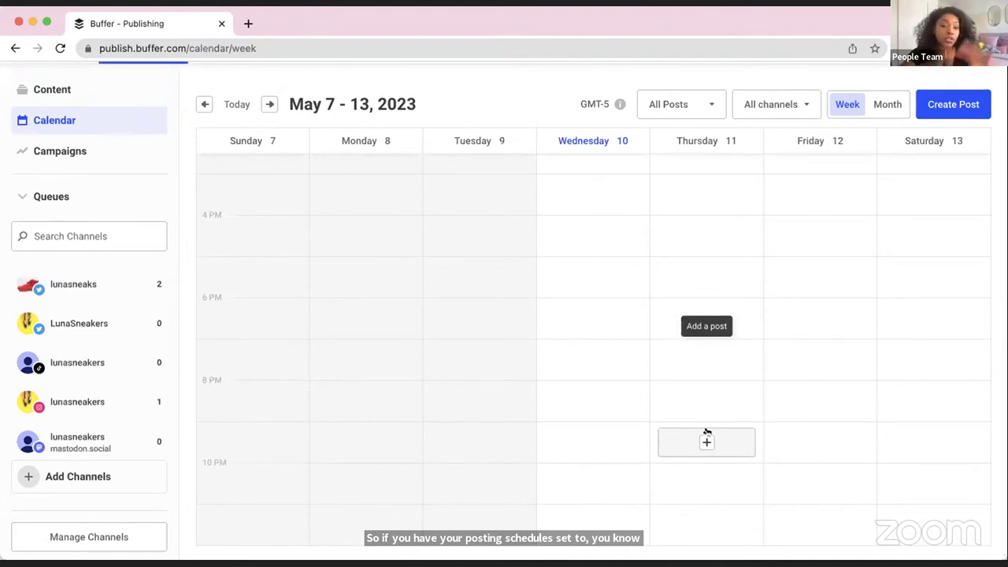
pyautogui.scroll(3, 706, 432)
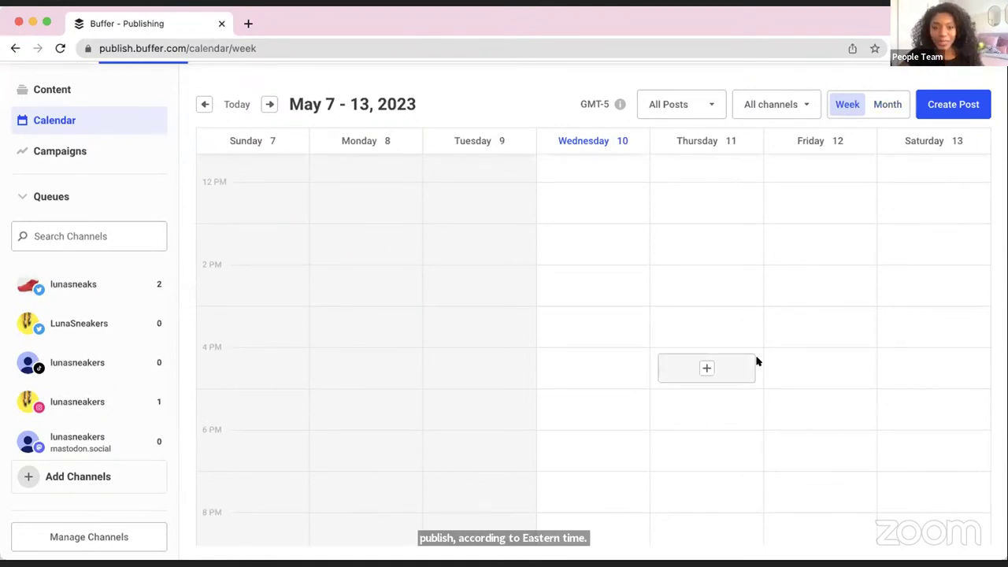
pyautogui.scroll(-2, 756, 359)
pyautogui.moveTo(804, 235)
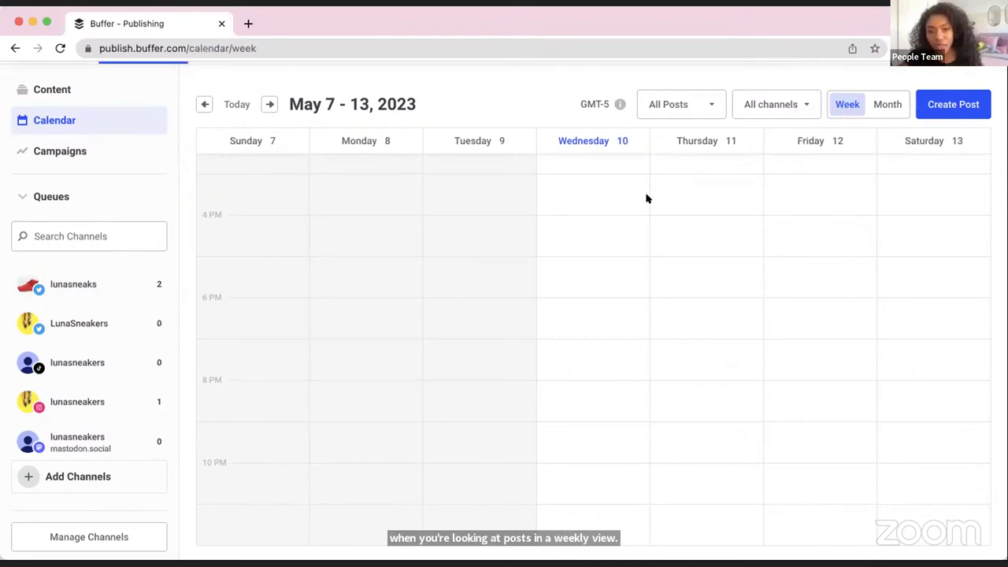
pyautogui.moveTo(666, 199)
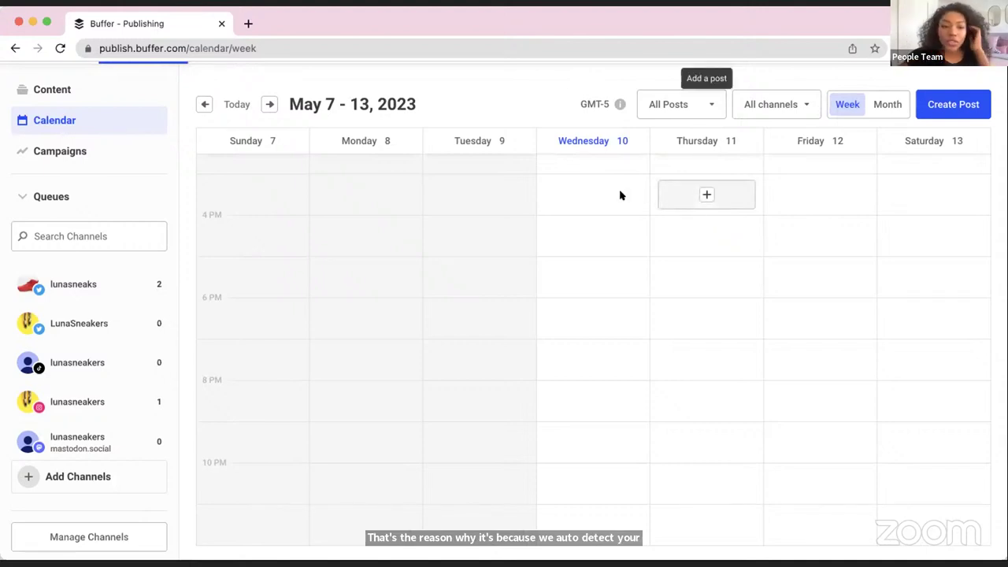
# Open the LunaSneakers Twitter channel's posting schedule and examine its timezone, queue pausing, new posting time and daily posting times options.
pyautogui.click(81, 328)
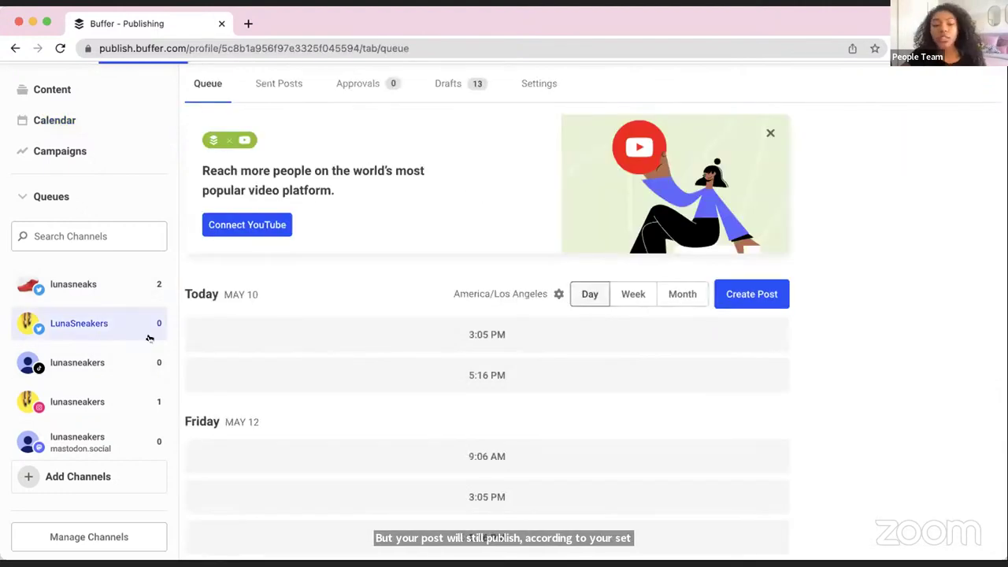
pyautogui.scroll(1, 231, 323)
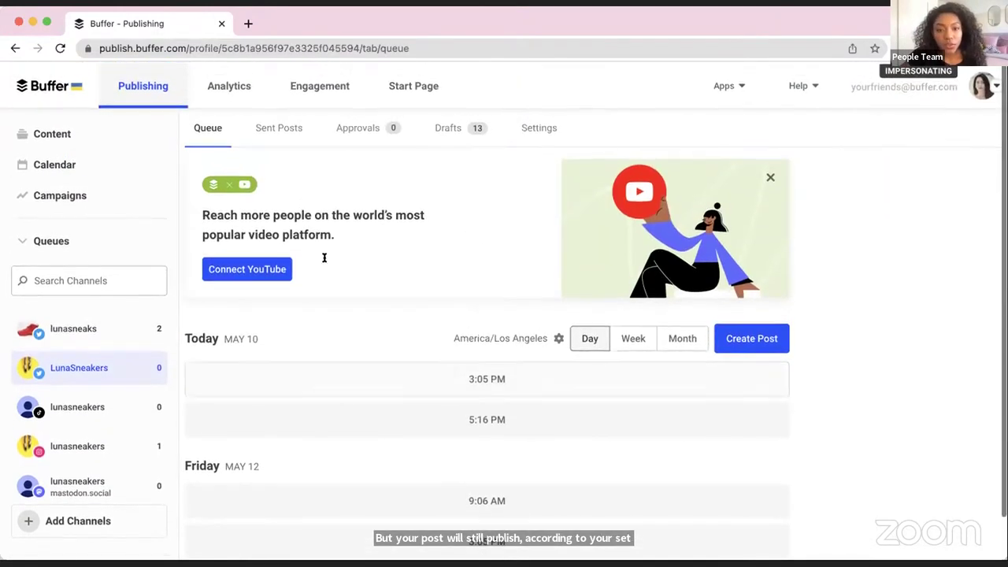
pyautogui.click(541, 127)
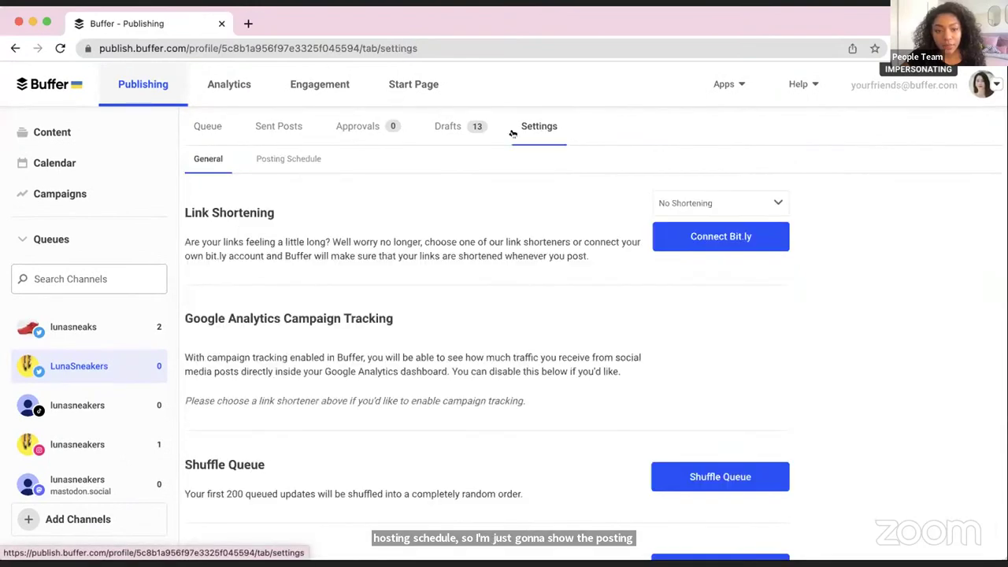
pyautogui.click(294, 162)
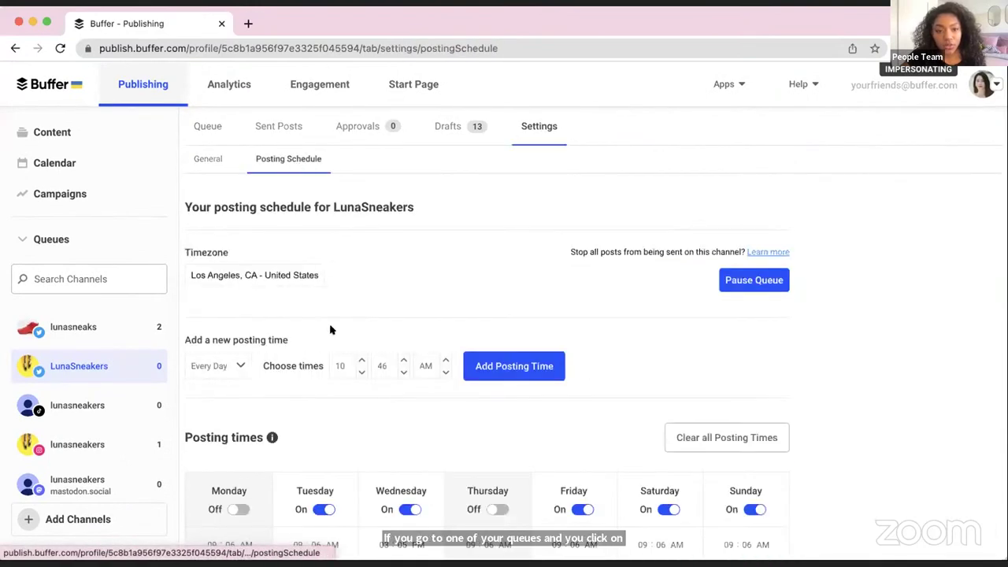
pyautogui.scroll(-1, 331, 327)
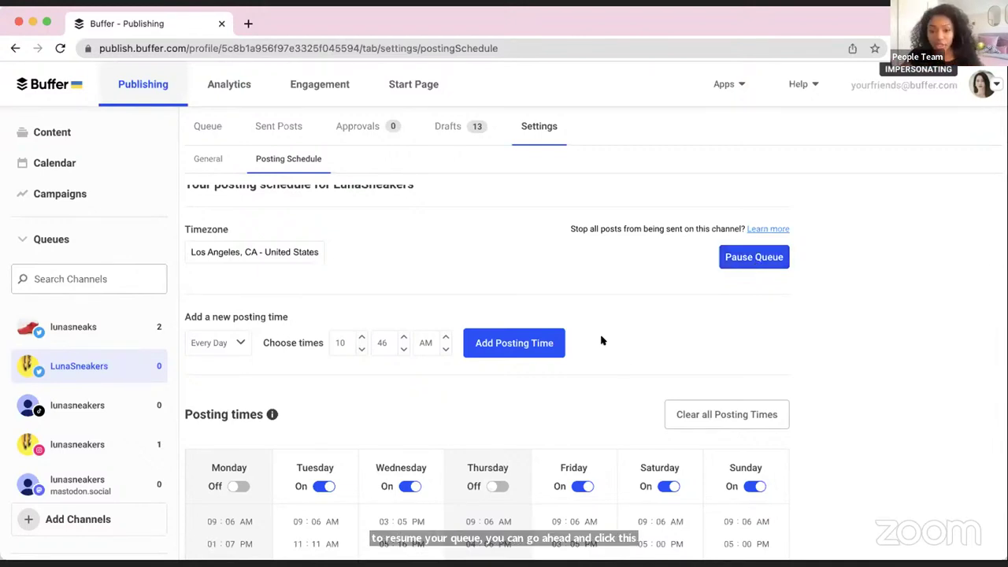
pyautogui.scroll(-1, 290, 365)
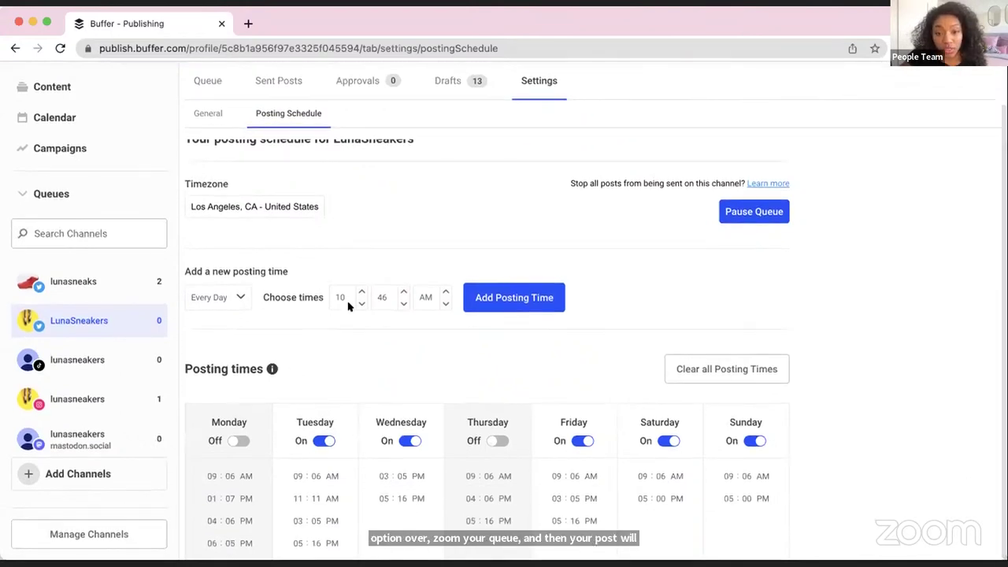
pyautogui.scroll(-1, 546, 374)
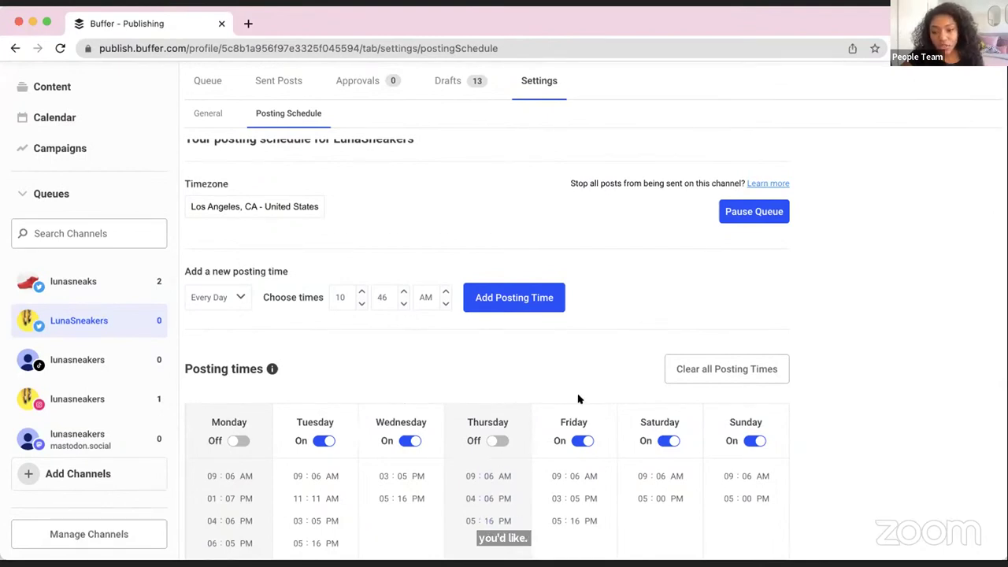
pyautogui.scroll(-1, 693, 378)
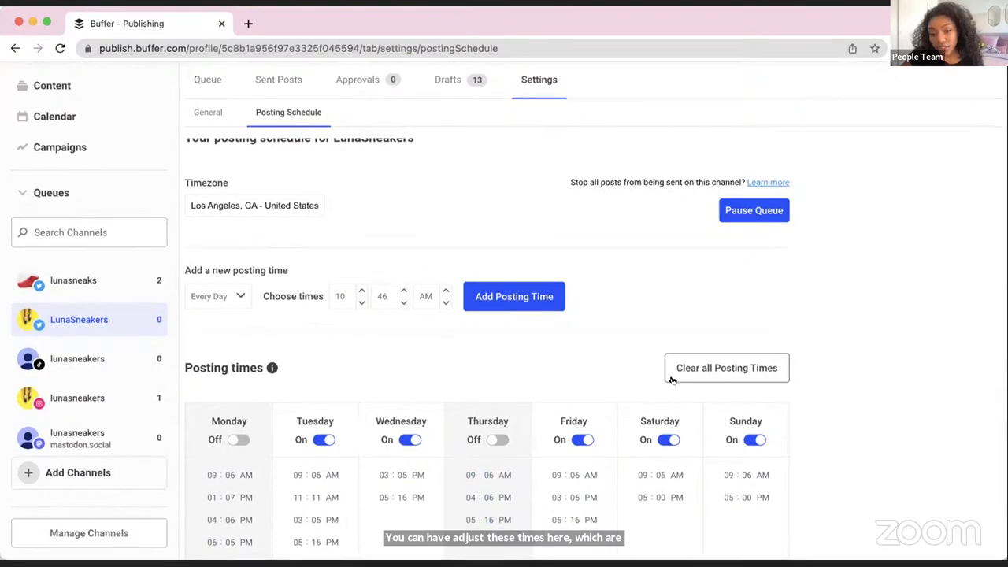
pyautogui.scroll(1, 672, 380)
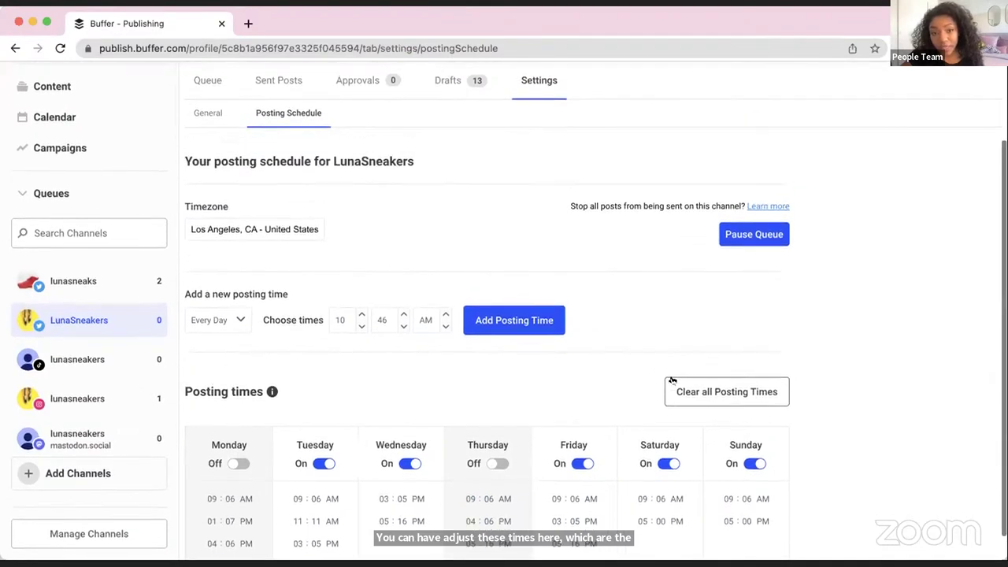
# Look over the LunaSneakers general settings, including the link shortening choices, campaign tracking, and the shuffle, clean and empty queue options.
pyautogui.click(208, 113)
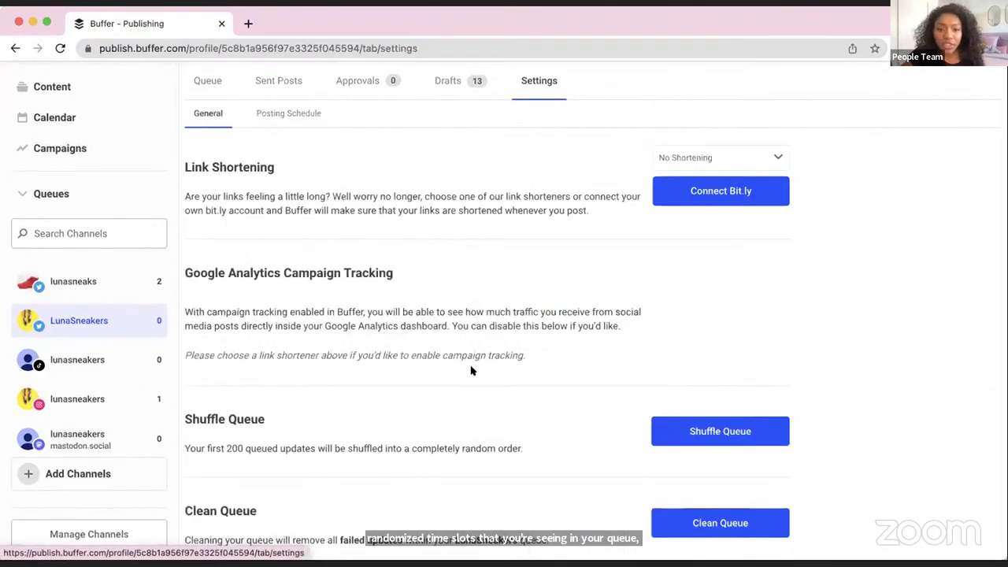
pyautogui.click(760, 157)
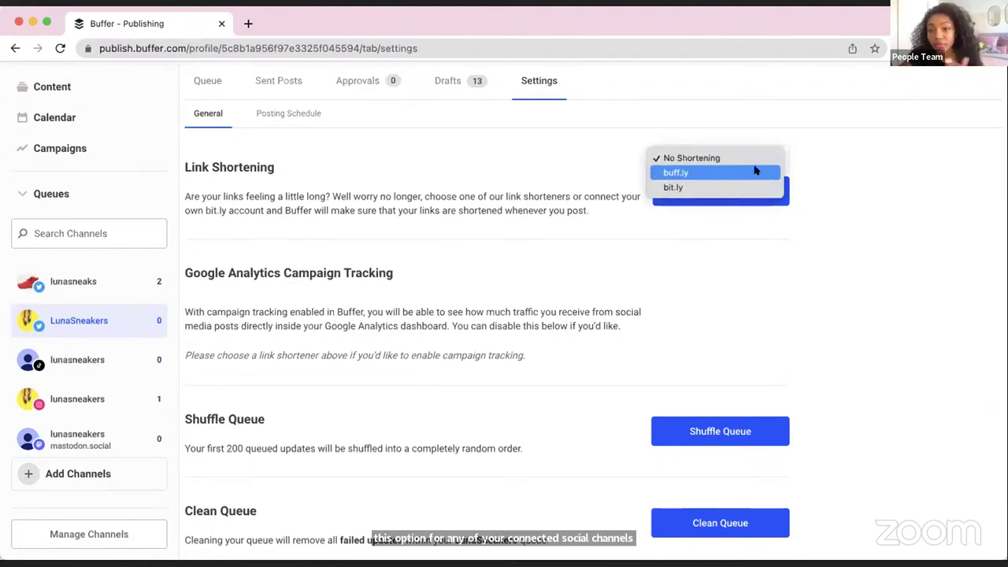
pyautogui.click(819, 197)
pyautogui.scroll(-3, 806, 275)
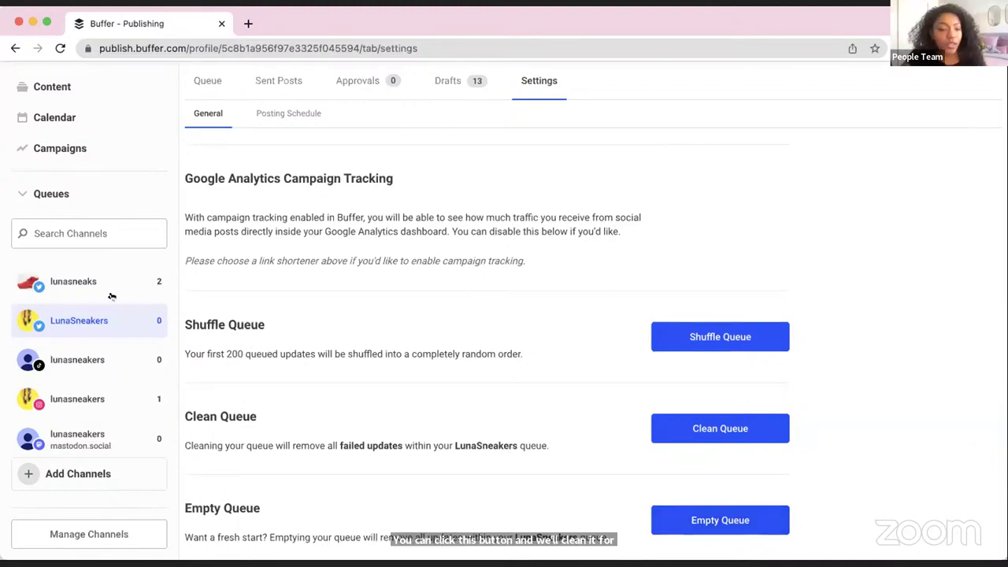
pyautogui.scroll(2, 112, 296)
# Create a new content idea with the text "Ideas for spring outfits that feature sneakers!".
pyautogui.click(55, 130)
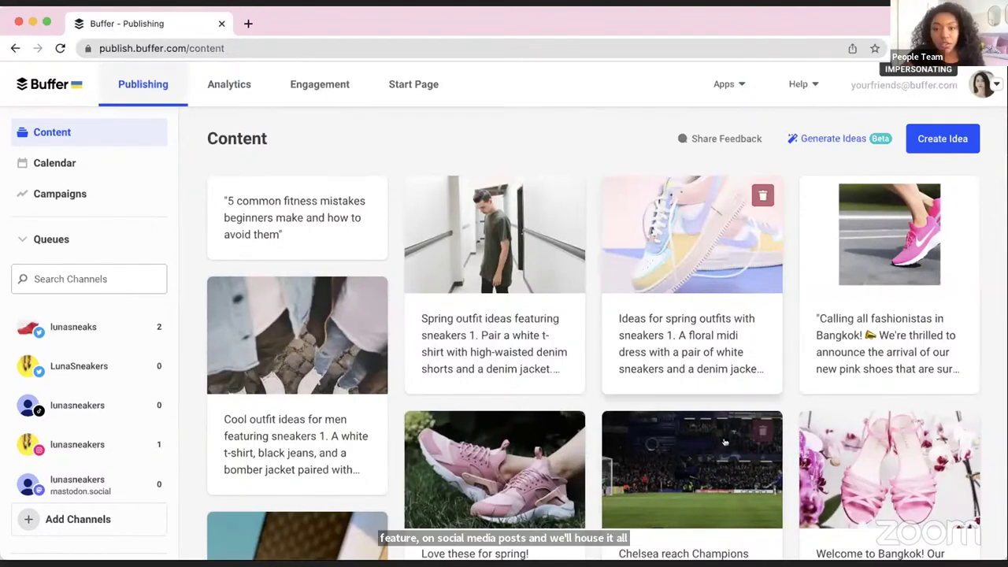
pyautogui.click(931, 140)
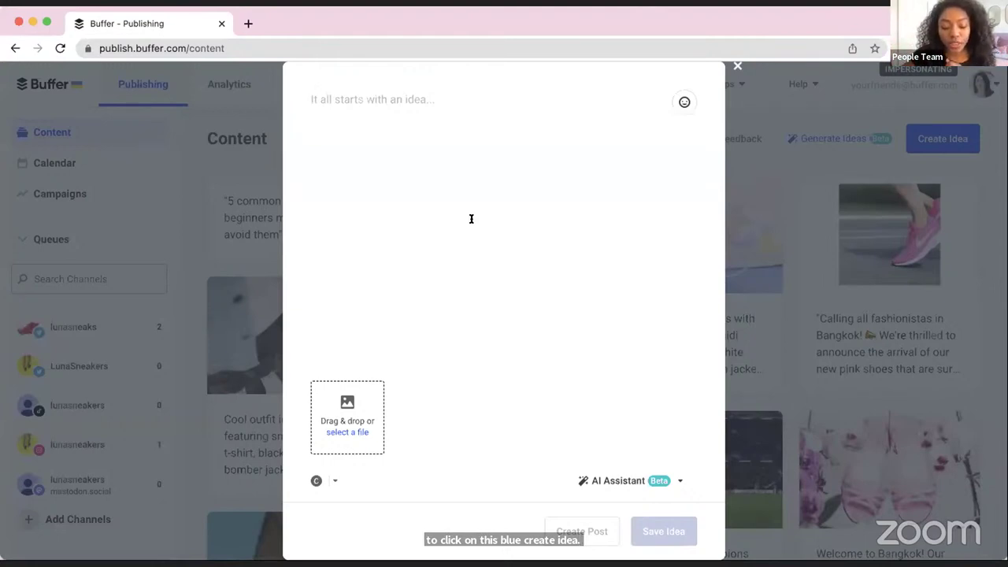
pyautogui.write('Ideas ')
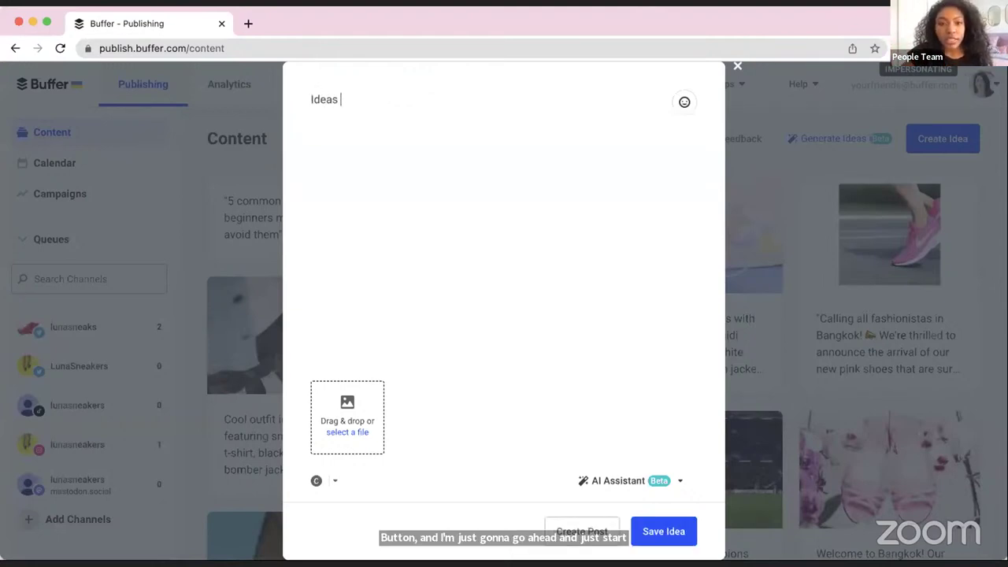
pyautogui.write('for sprin')
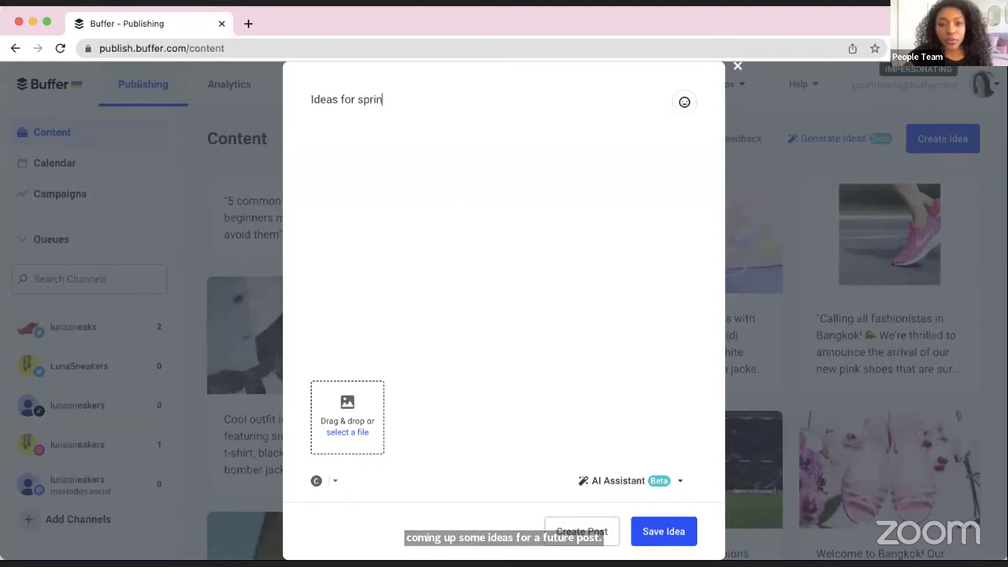
pyautogui.write('g outfits that f')
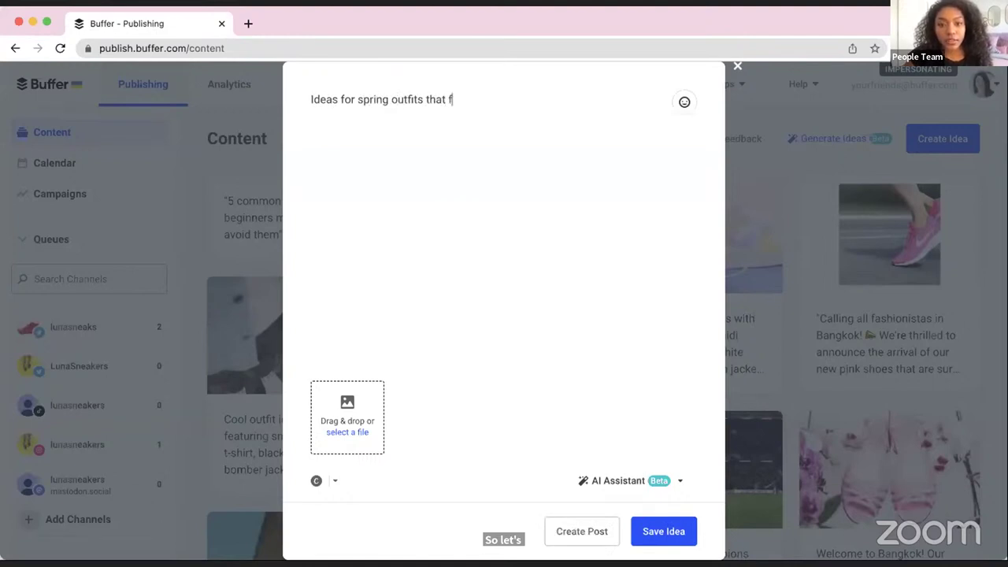
pyautogui.write('eature sneakers!')
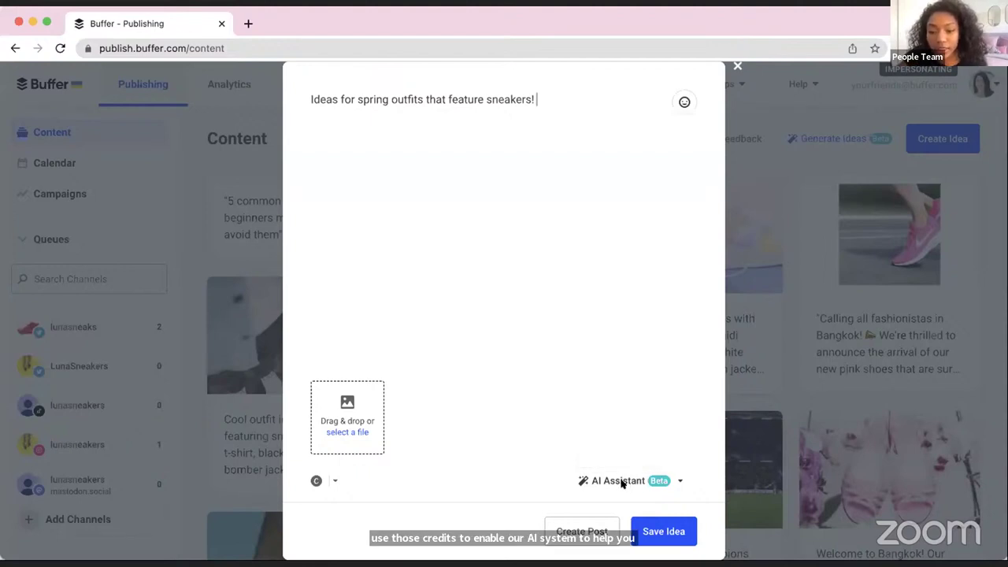
# Generate outfit suggestions for the idea with the AI Assistant, review the whole list and keep the generated text.
pyautogui.click(622, 480)
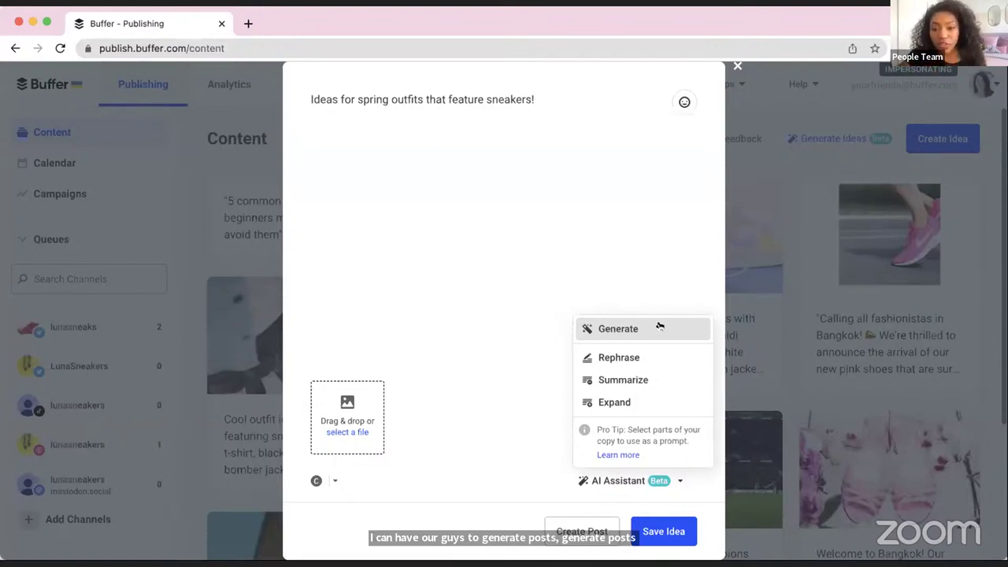
pyautogui.click(627, 328)
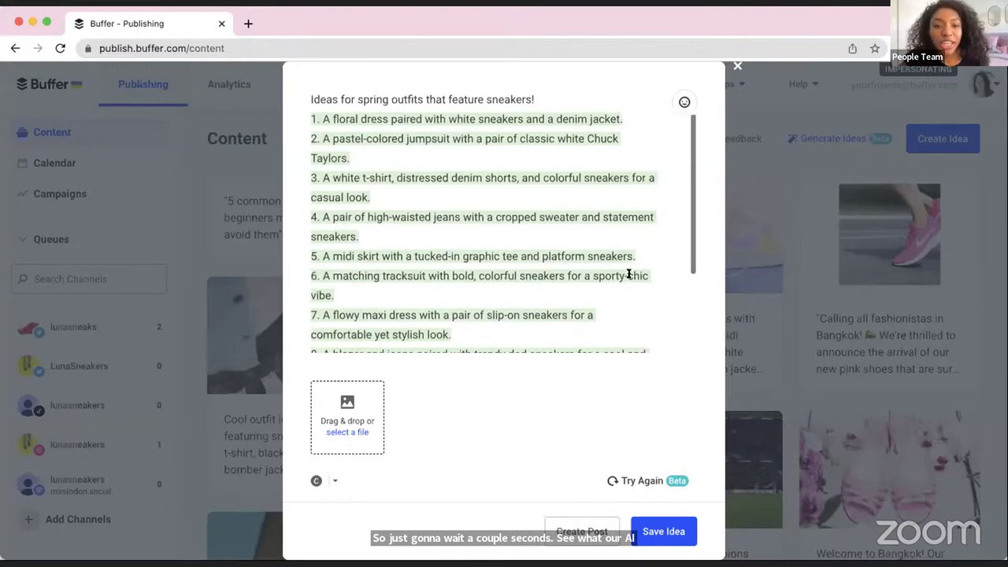
pyautogui.scroll(-3, 628, 273)
pyautogui.scroll(3, 629, 274)
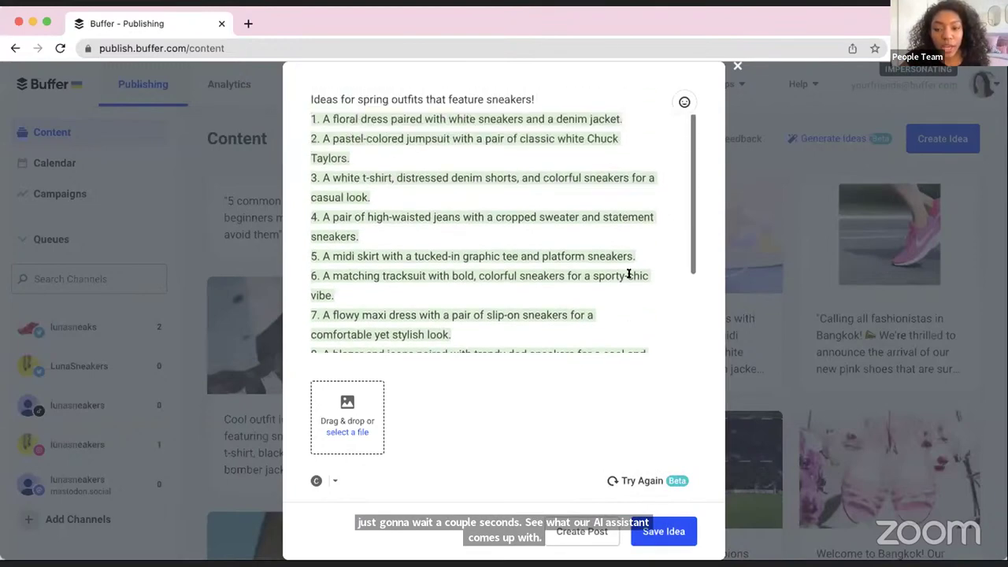
pyautogui.scroll(-3, 629, 273)
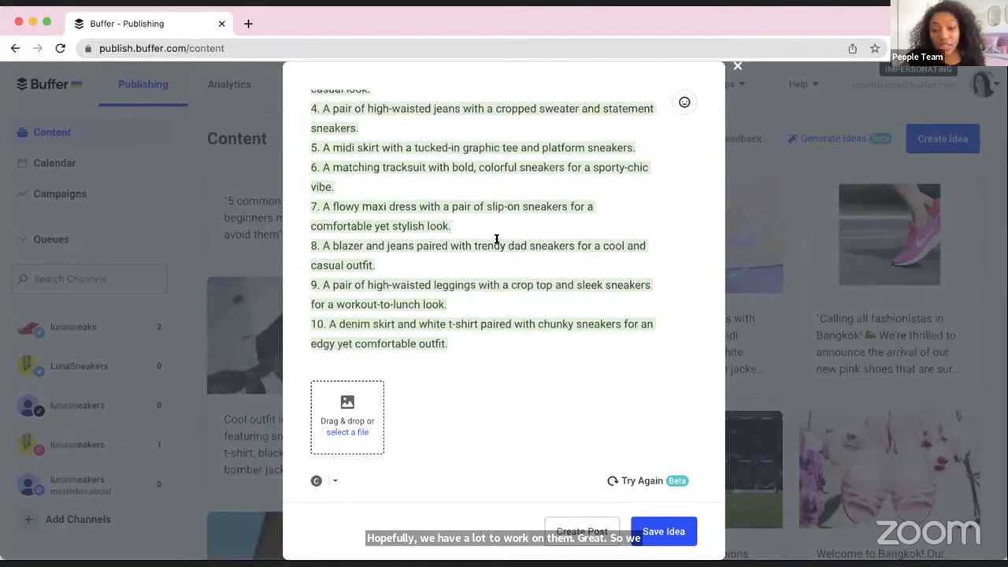
pyautogui.scroll(3, 497, 239)
pyautogui.scroll(1, 443, 239)
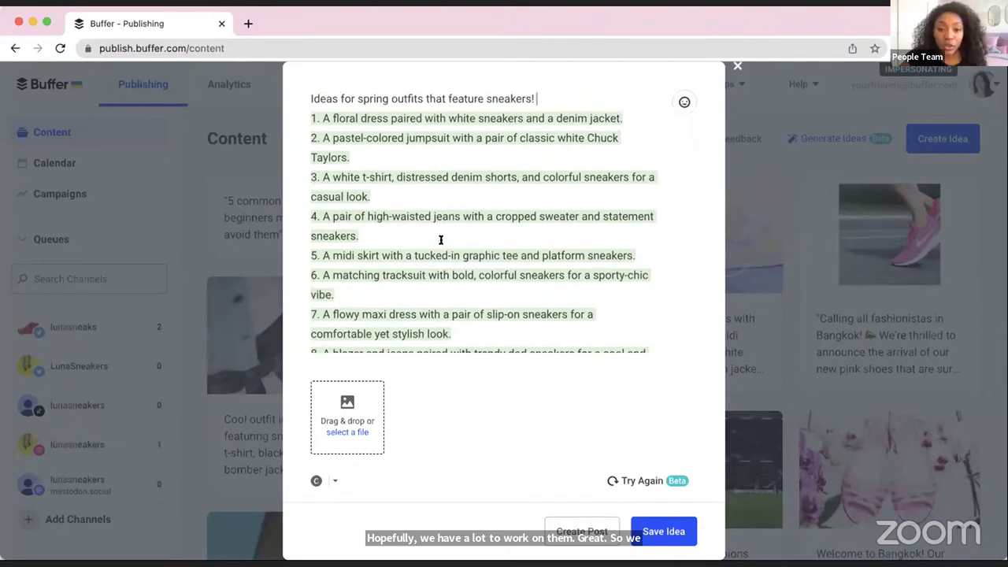
pyautogui.click(438, 299)
pyautogui.scroll(-1, 442, 397)
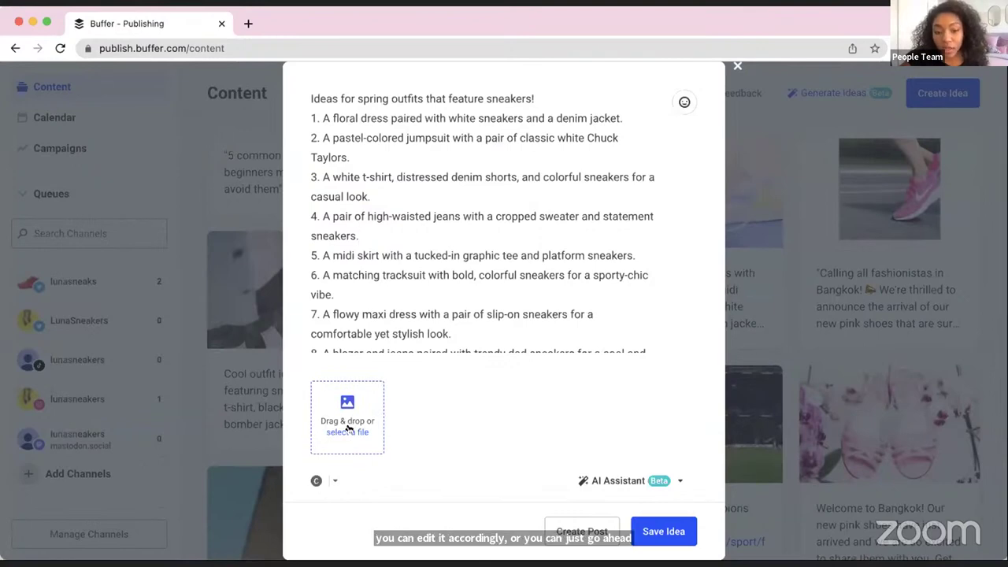
# Attach the Unsplash photo of white sneakers on cobblestones, found by searching "spring outfit with sneakers", and save the idea.
pyautogui.click(334, 482)
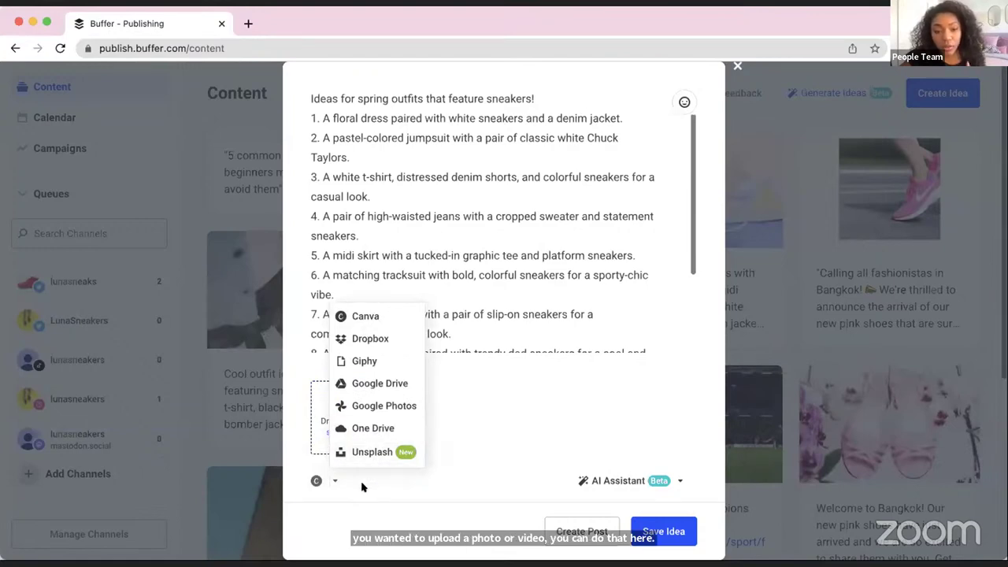
pyautogui.click(371, 452)
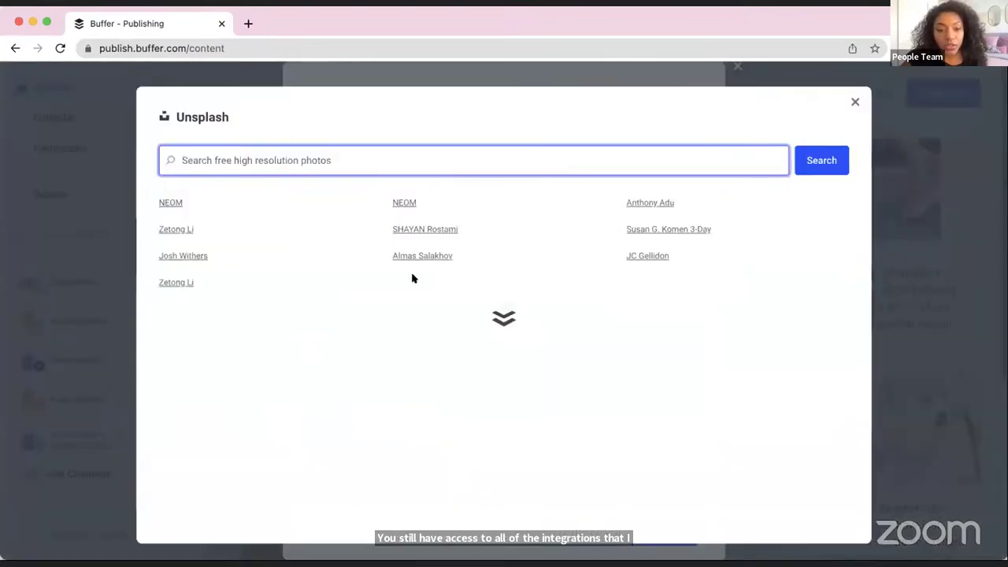
pyautogui.click(294, 161)
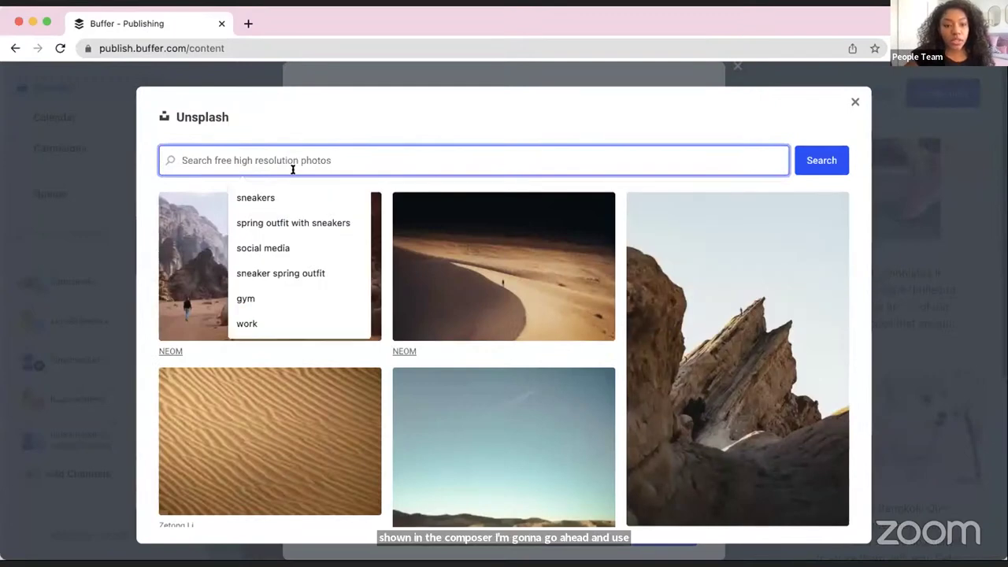
pyautogui.click(285, 224)
pyautogui.click(817, 159)
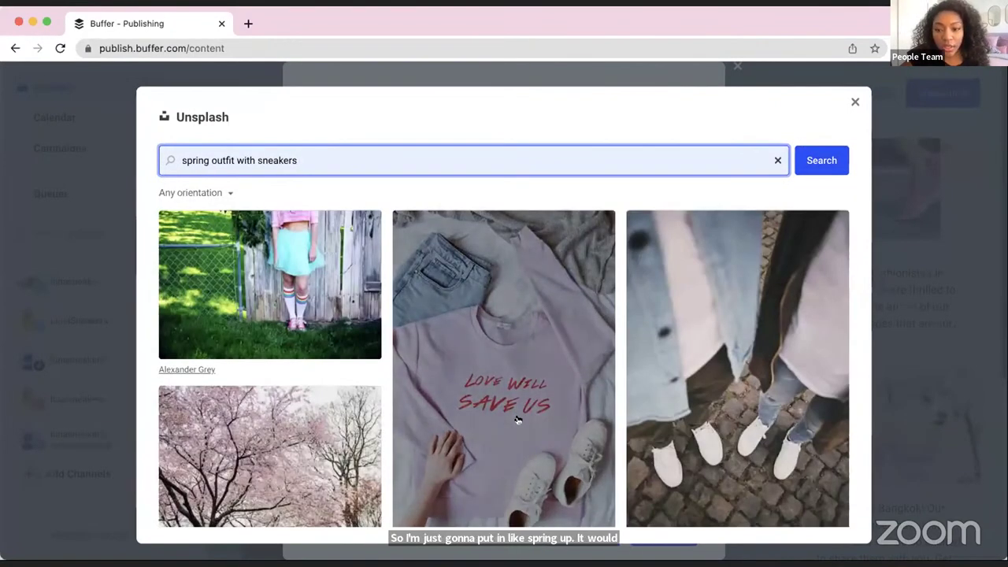
pyautogui.scroll(-3, 519, 419)
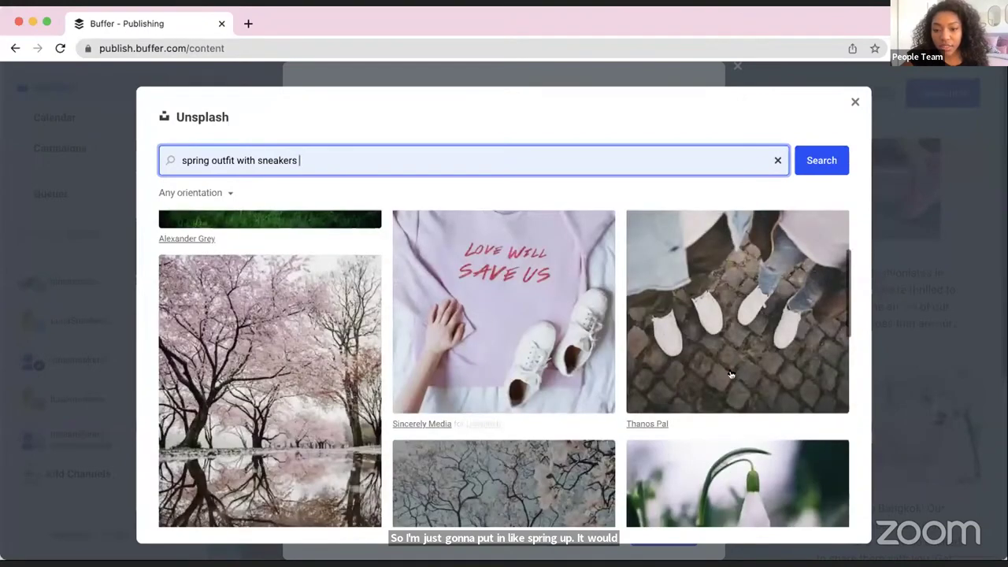
pyautogui.scroll(2, 504, 419)
pyautogui.click(446, 512)
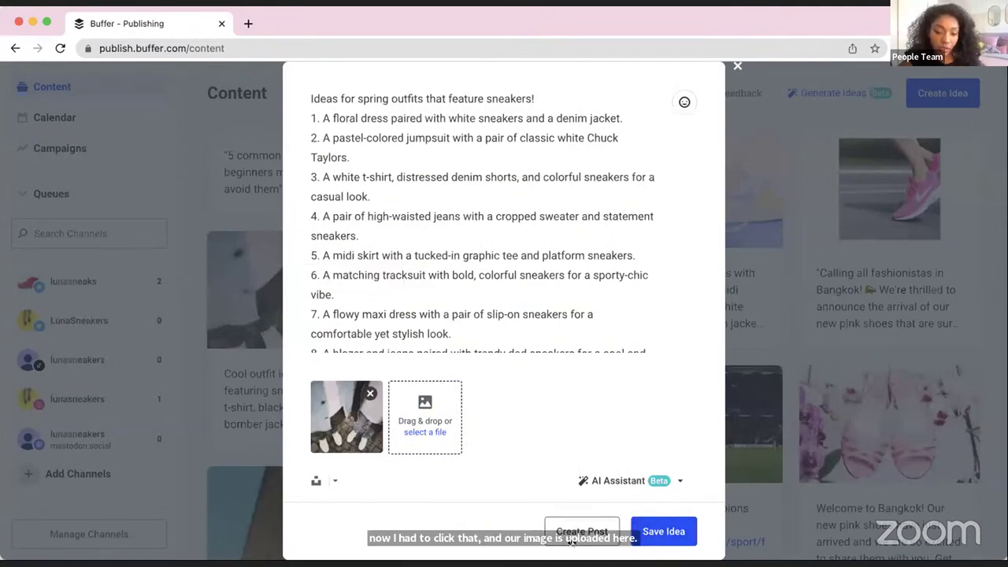
pyautogui.click(663, 535)
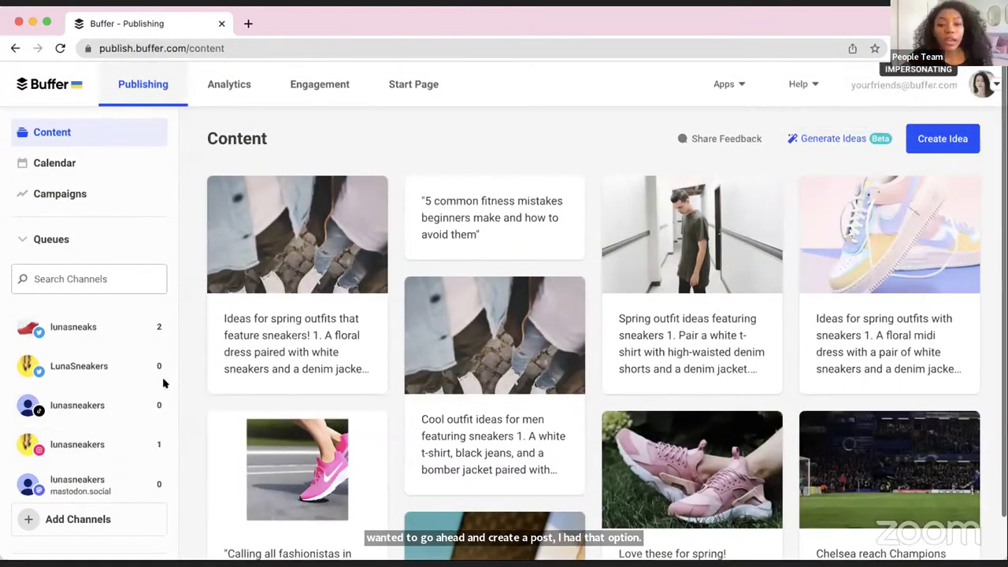
# Turn the saved spring outfits idea into a post for the LunaSneakers Twitter channel and review its Twitter preview.
pyautogui.click(279, 267)
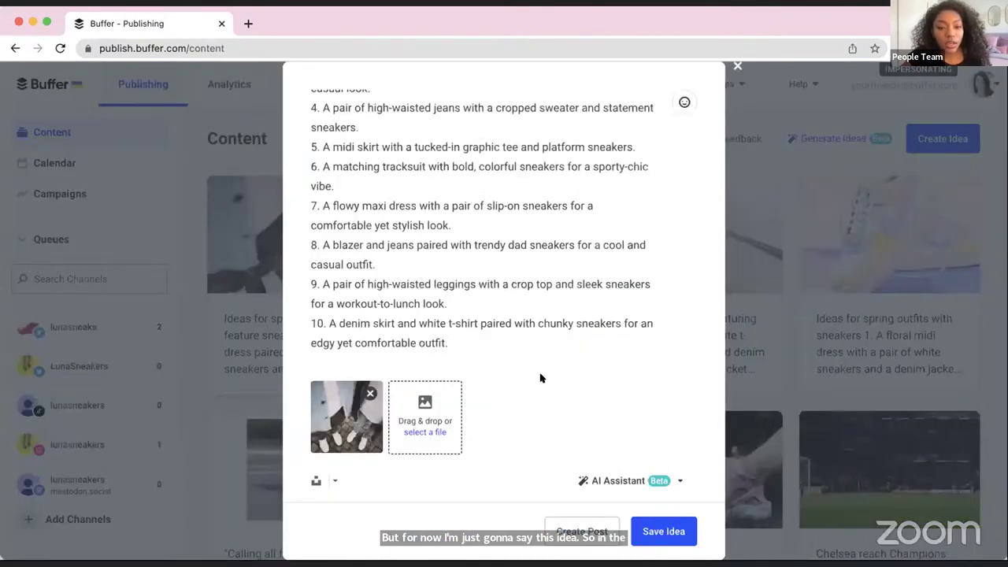
pyautogui.click(581, 531)
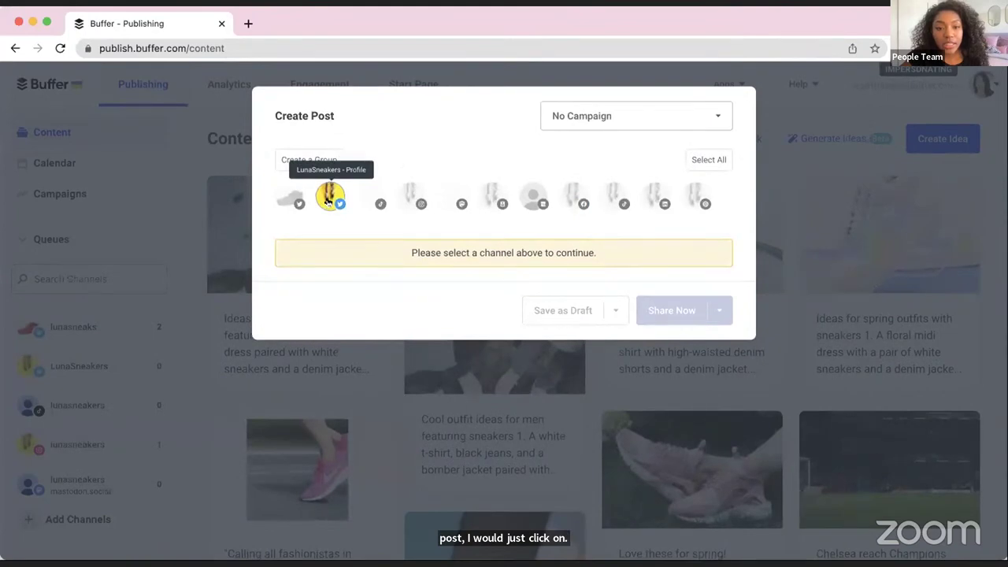
pyautogui.click(327, 196)
pyautogui.scroll(5, 423, 288)
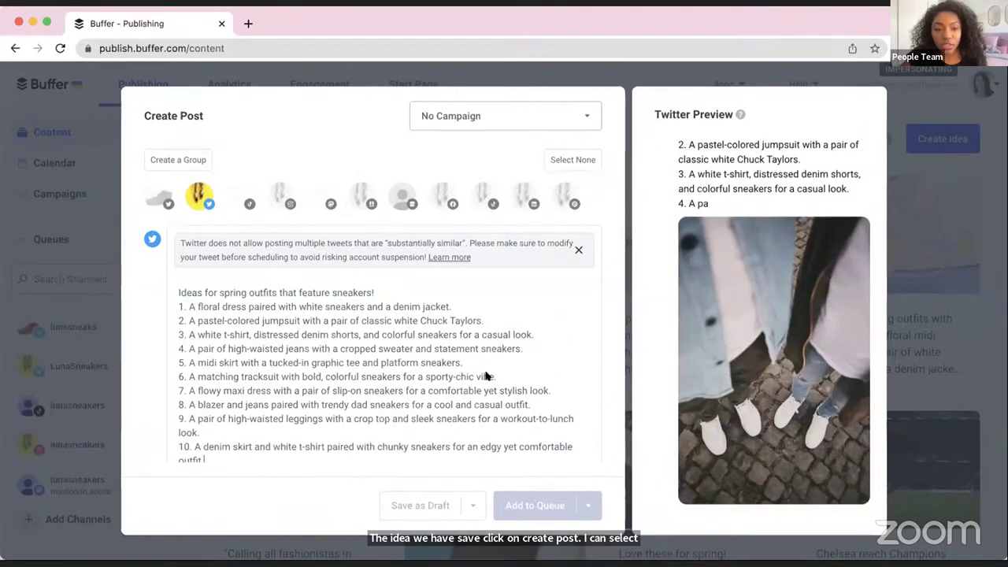
pyautogui.scroll(3, 709, 370)
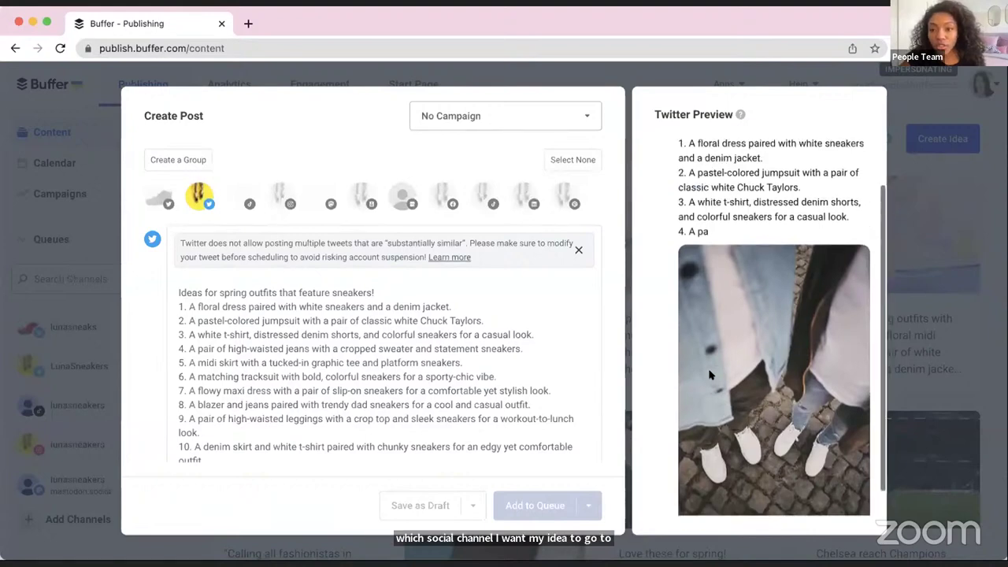
# Examine the full spring outfits post text and its Twitter preview in the composer.
pyautogui.scroll(-2, 709, 376)
pyautogui.scroll(2, 710, 375)
pyautogui.scroll(-2, 710, 375)
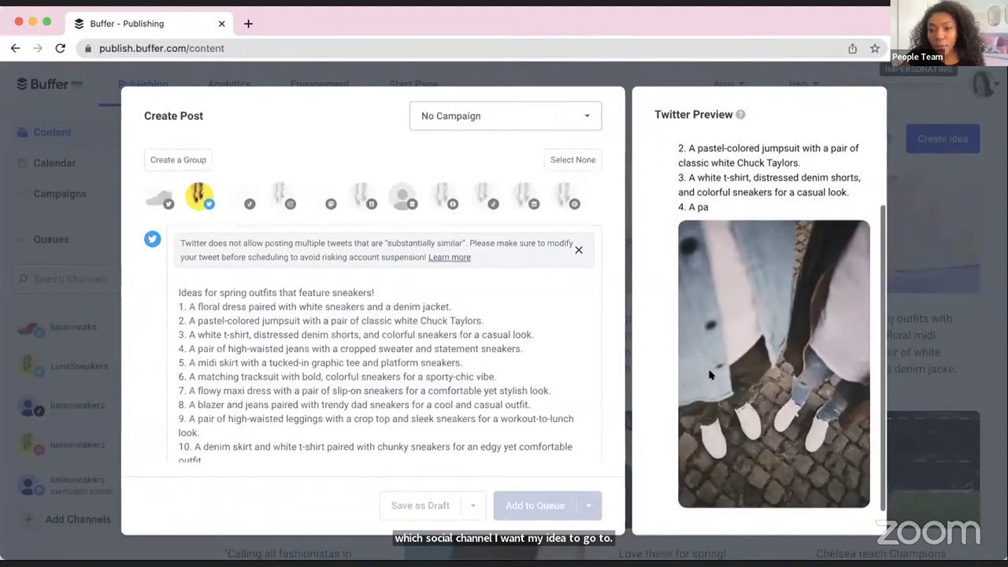
pyautogui.scroll(2, 709, 376)
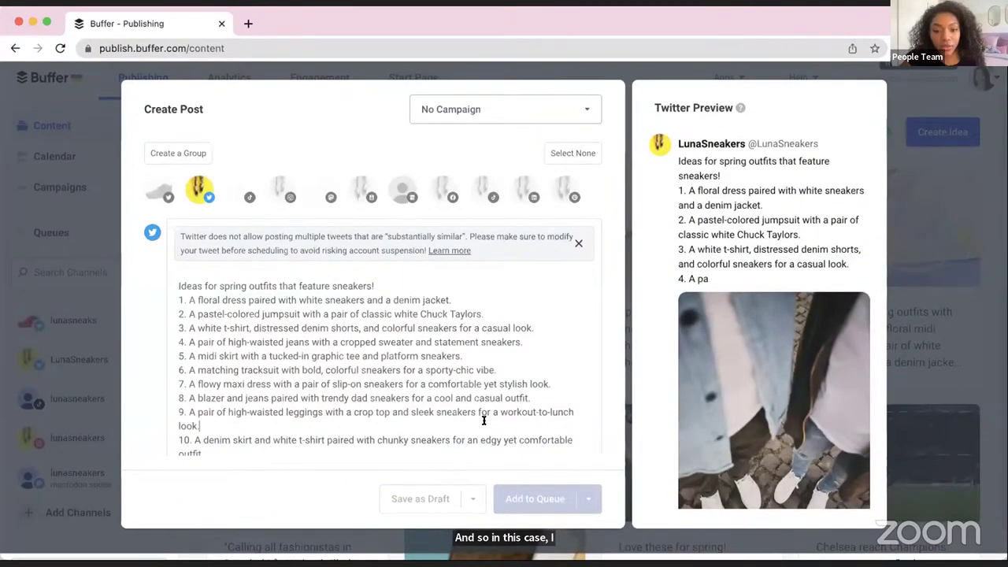
pyautogui.click(484, 421)
pyautogui.scroll(-4, 484, 421)
pyautogui.scroll(4, 430, 325)
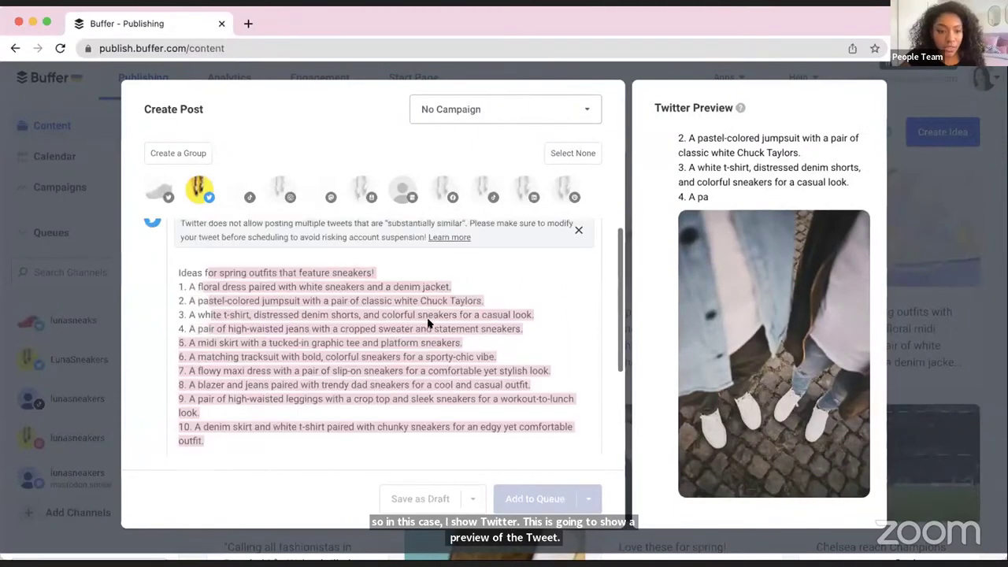
pyautogui.scroll(1, 312, 302)
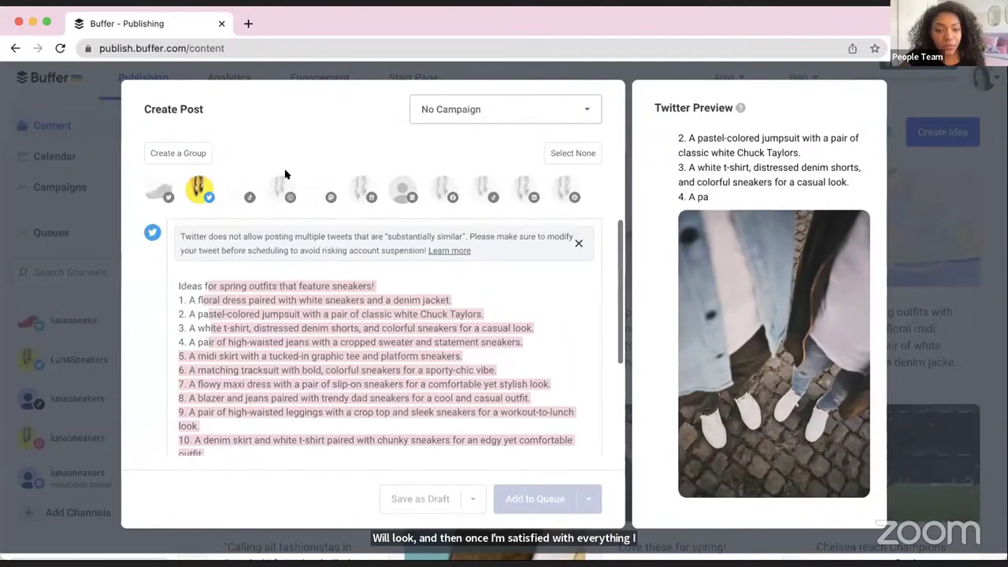
# Switch the post from Twitter to the Luna Sneakers Facebook page, add it to the queue and keep the original idea.
pyautogui.click(442, 192)
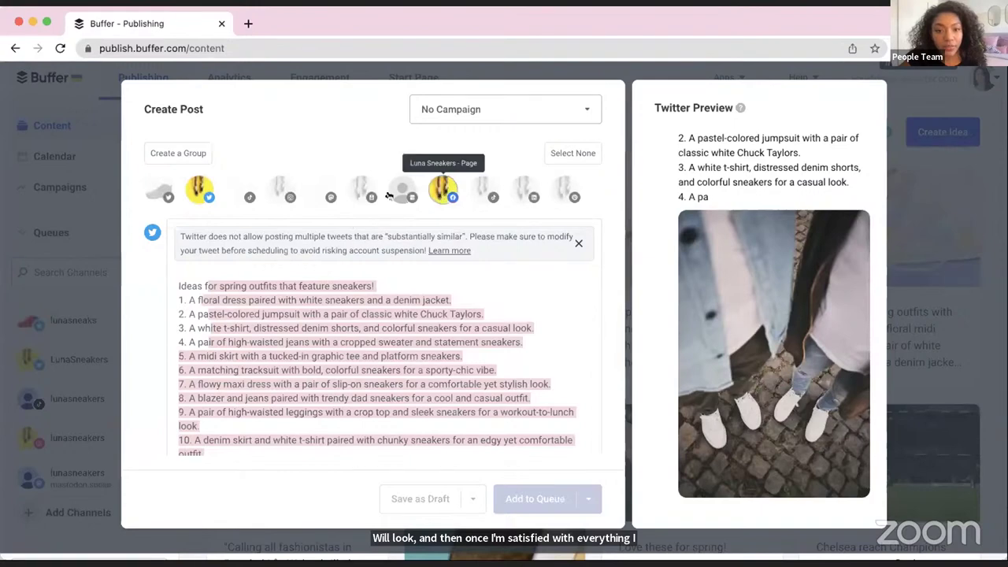
pyautogui.click(197, 193)
pyautogui.scroll(-4, 470, 342)
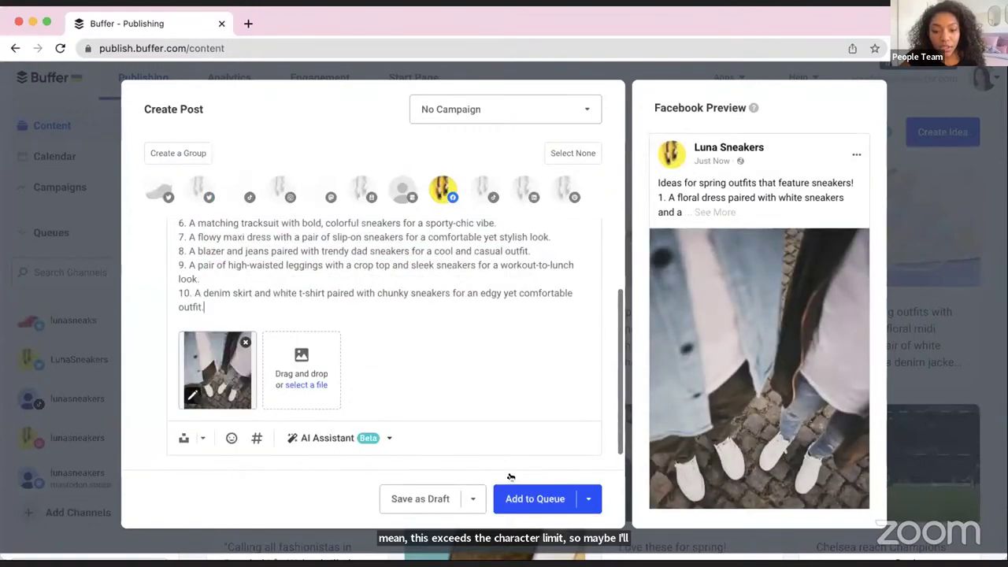
pyautogui.click(563, 505)
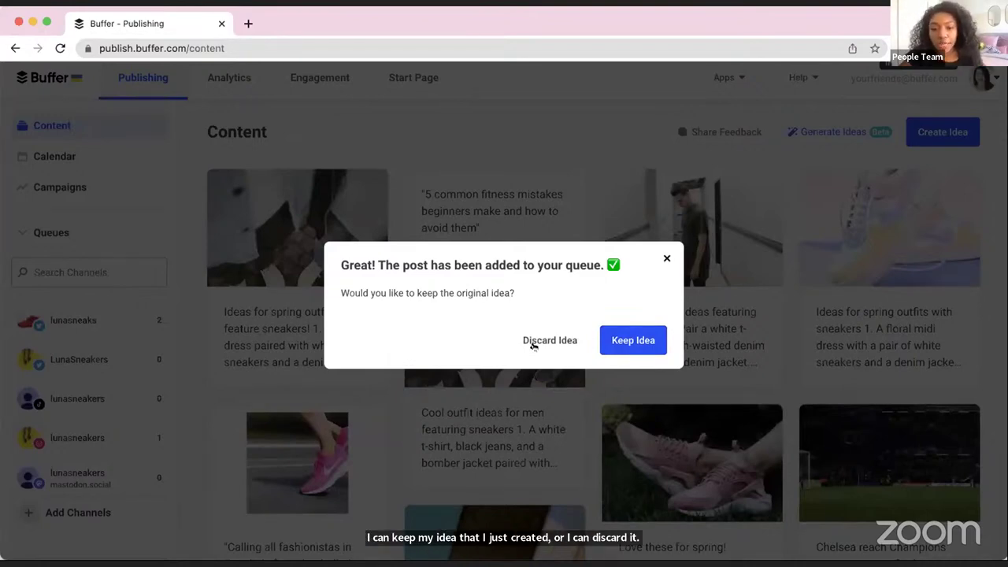
pyautogui.click(615, 341)
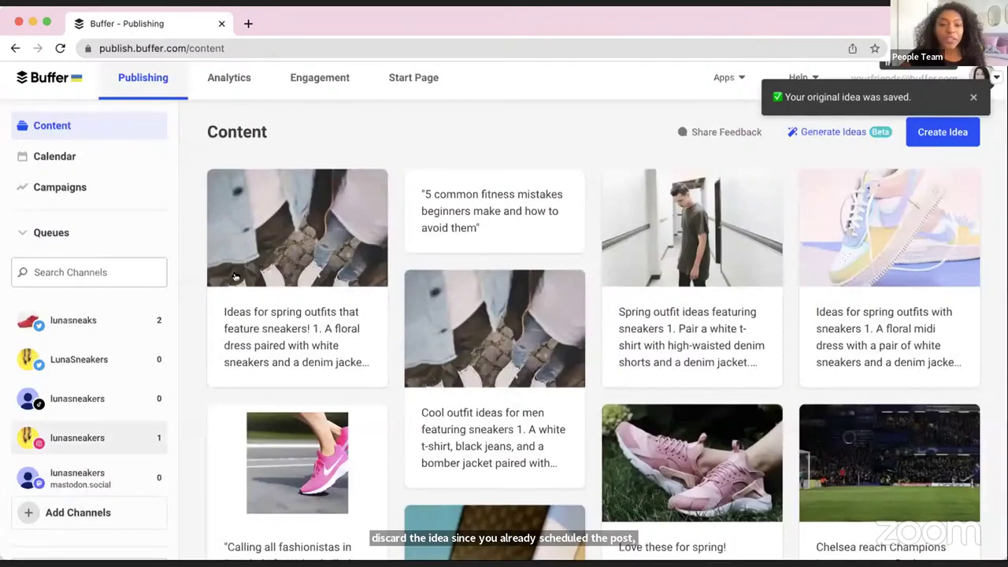
# View the campaigns list and the name and color options for a new campaign, and return to the list without creating one.
pyautogui.click(94, 192)
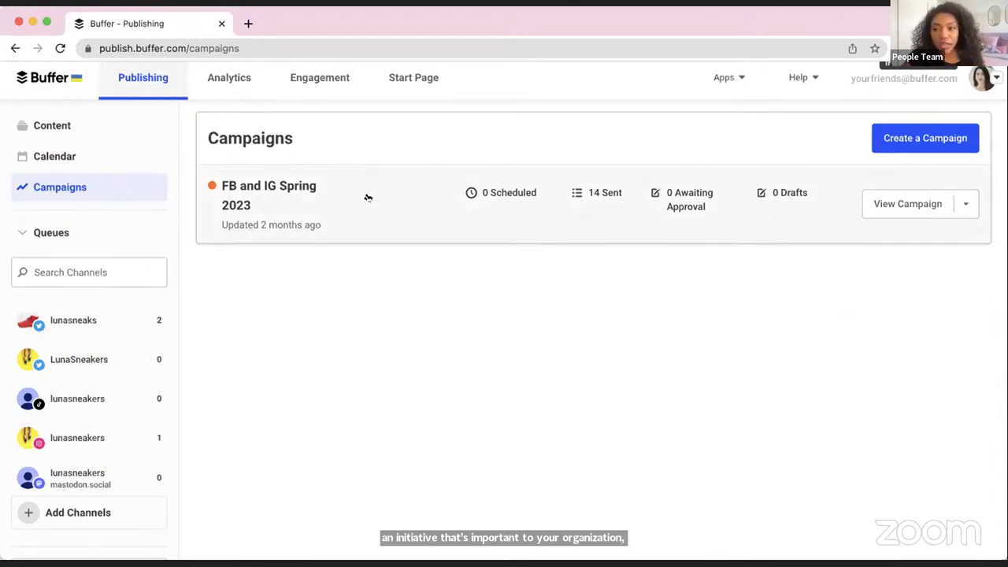
pyautogui.click(903, 138)
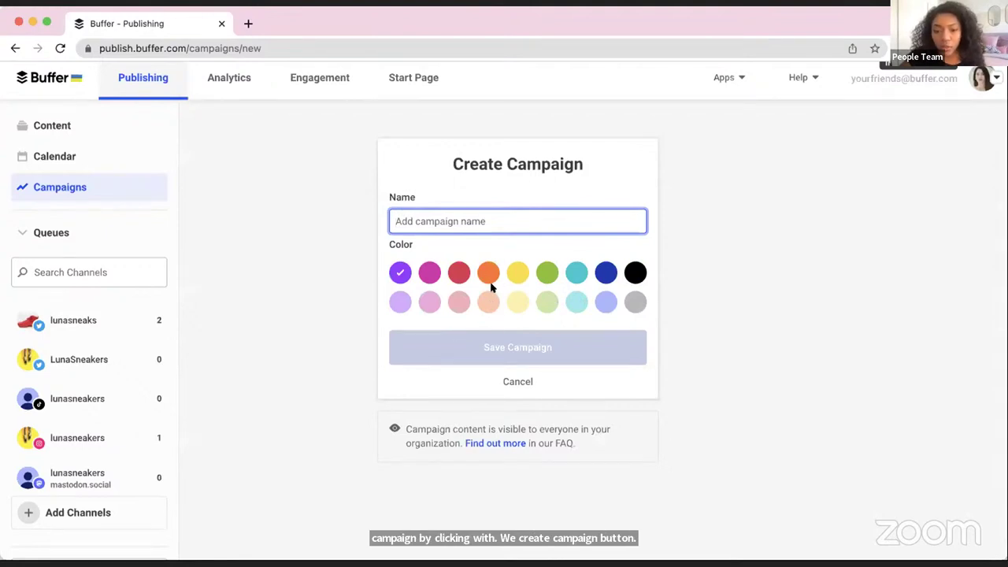
pyautogui.click(13, 48)
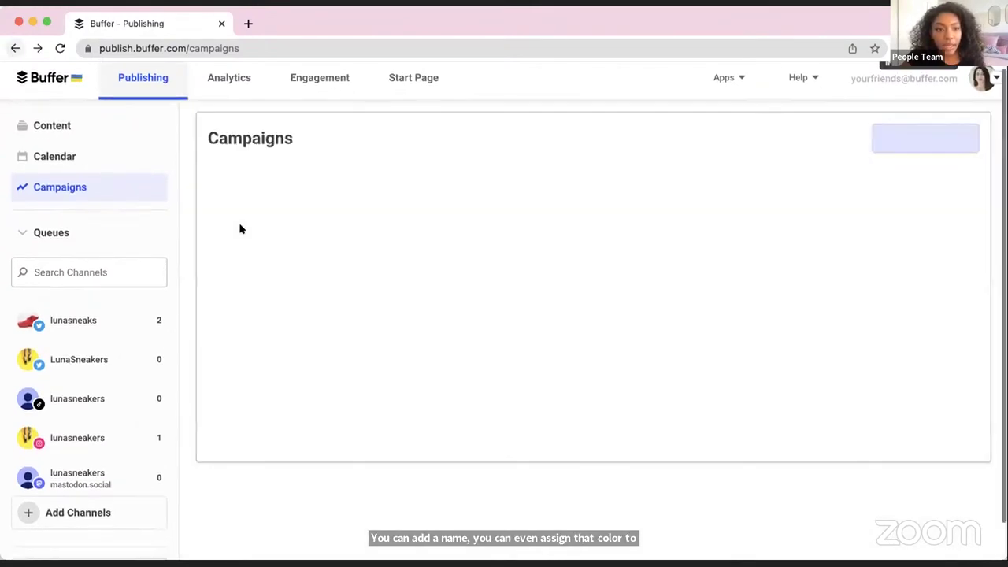
# Review the scheduled, sent, draft and approval posts of the FB and IG Spring 2023 campaign.
pyautogui.click(289, 203)
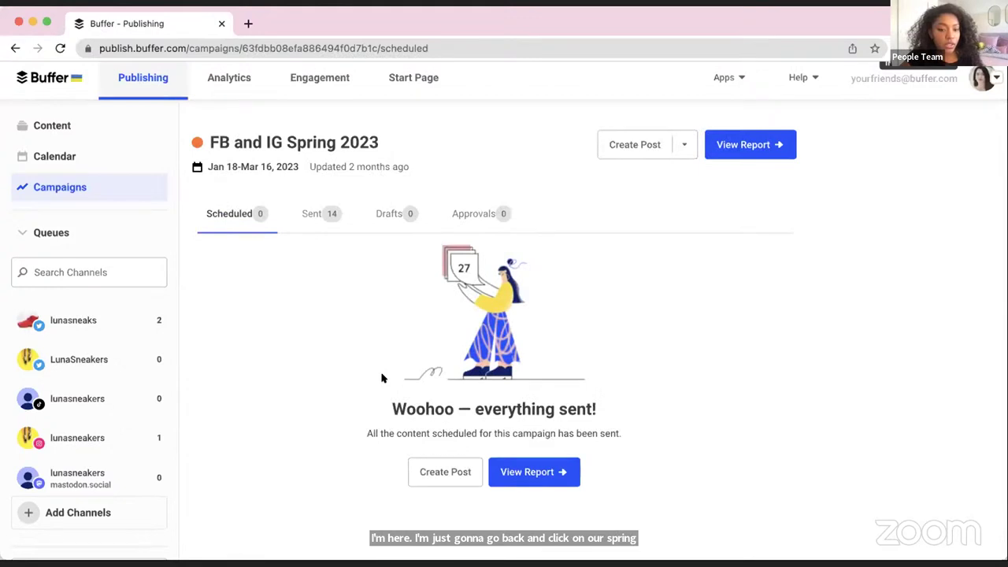
pyautogui.click(311, 215)
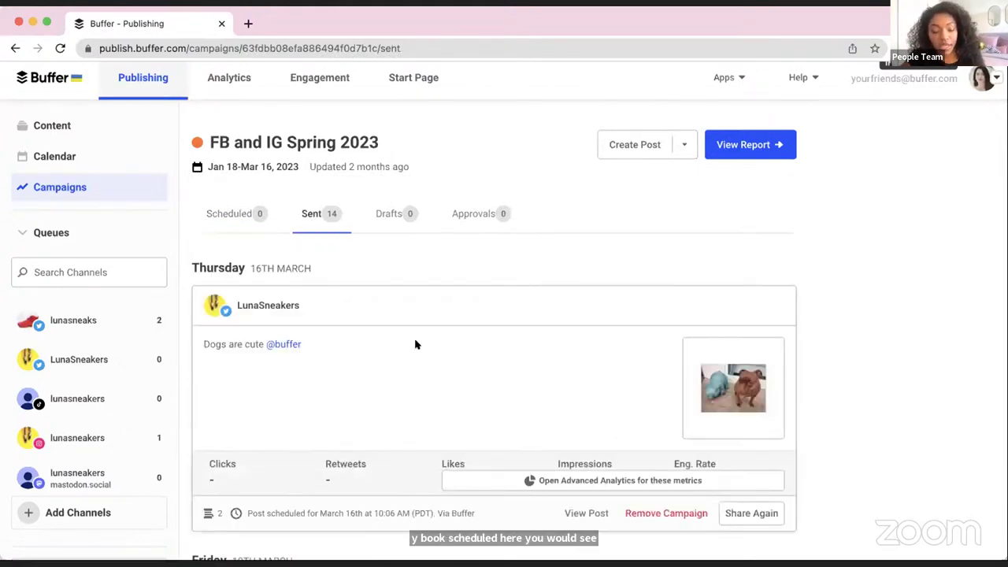
pyautogui.scroll(-10, 417, 344)
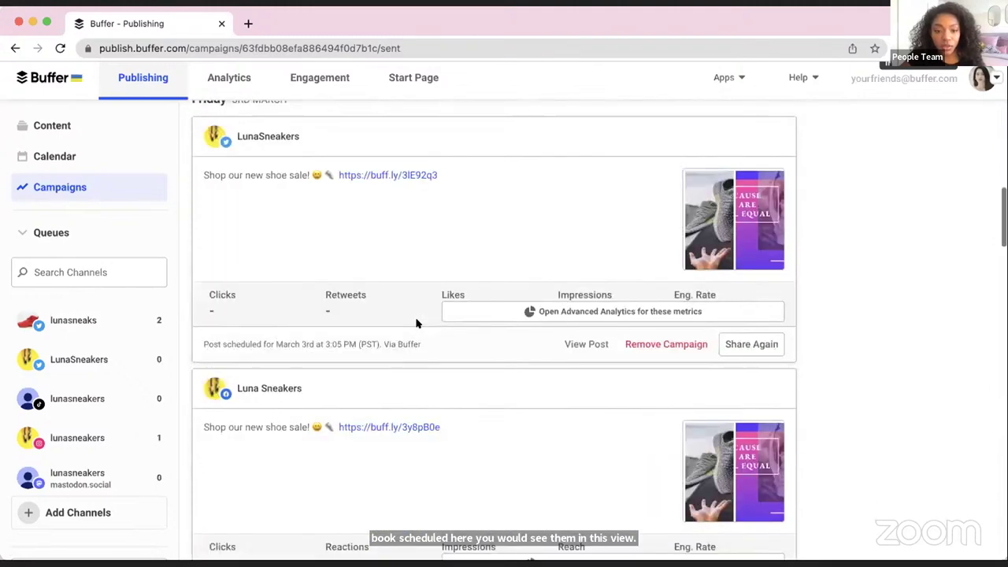
pyautogui.scroll(-6, 417, 323)
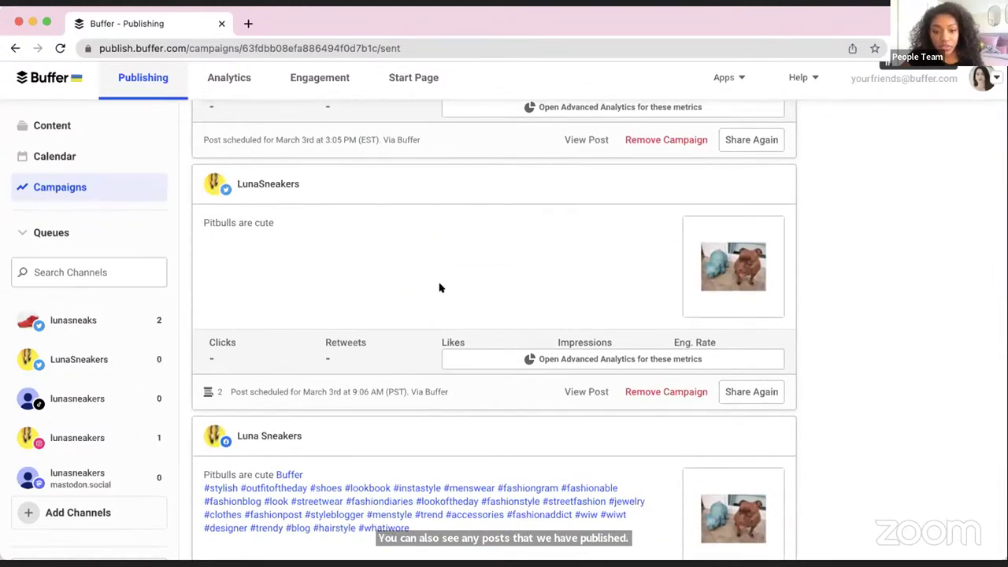
pyautogui.scroll(-1, 761, 303)
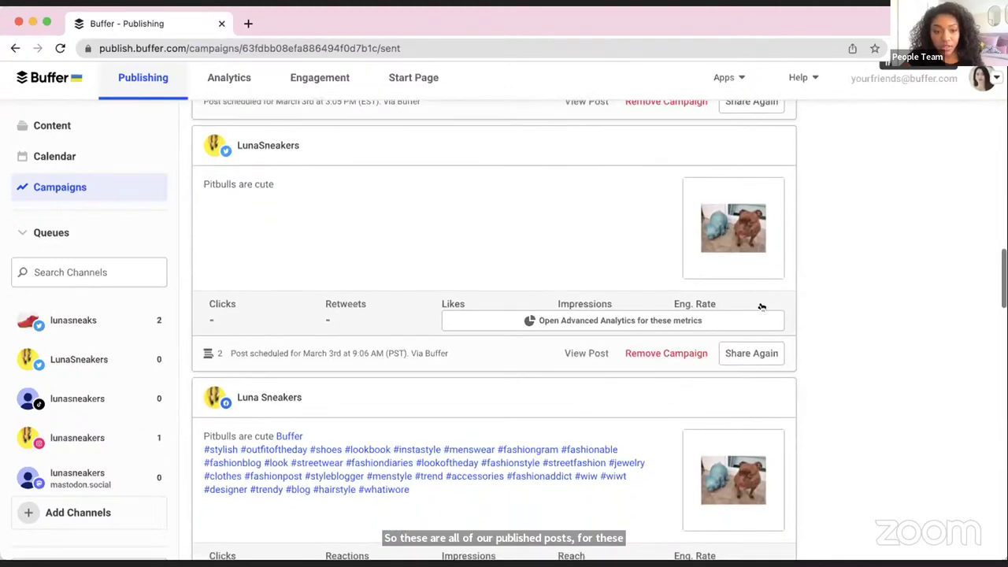
pyautogui.scroll(8, 637, 322)
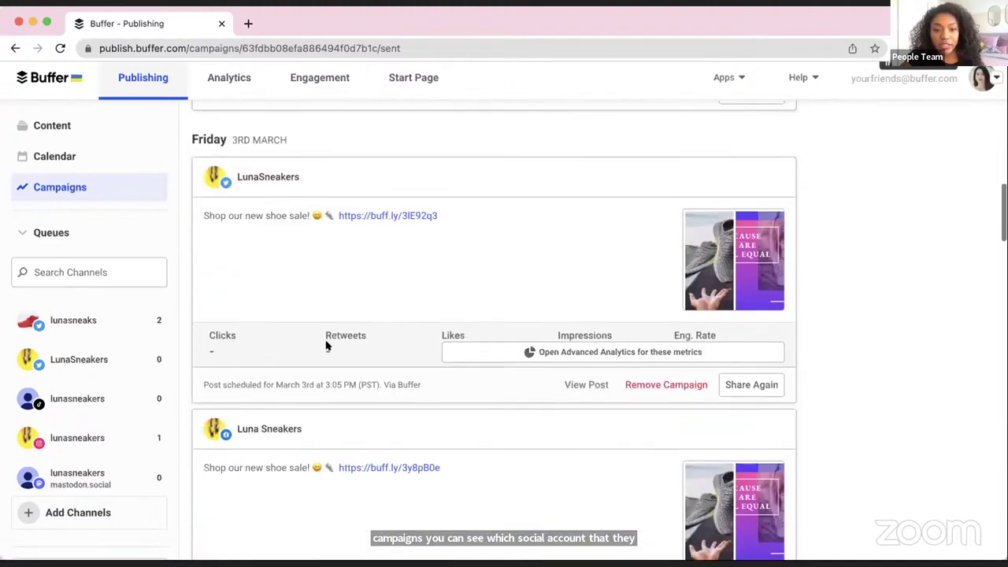
pyautogui.scroll(10, 326, 344)
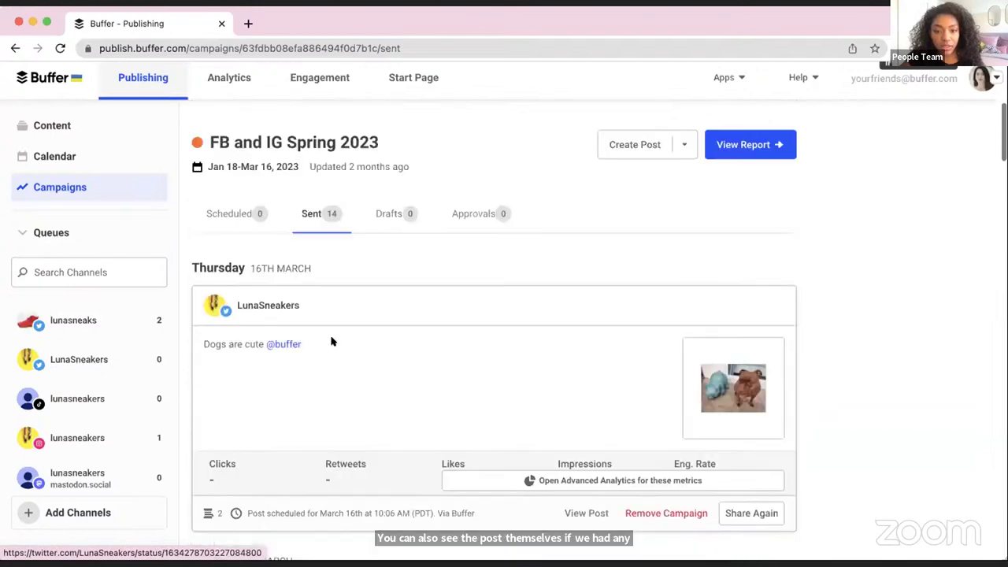
pyautogui.click(392, 218)
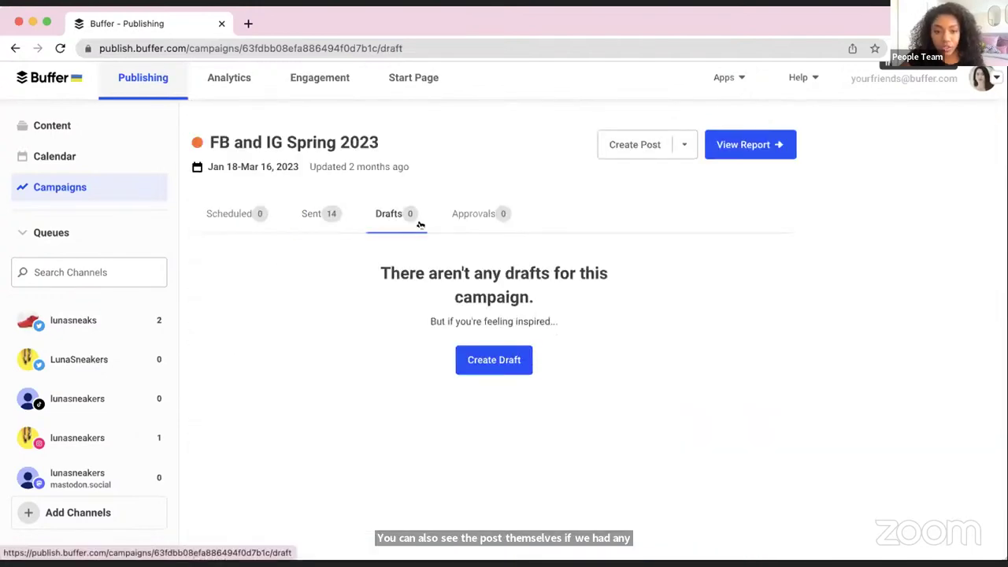
pyautogui.click(485, 215)
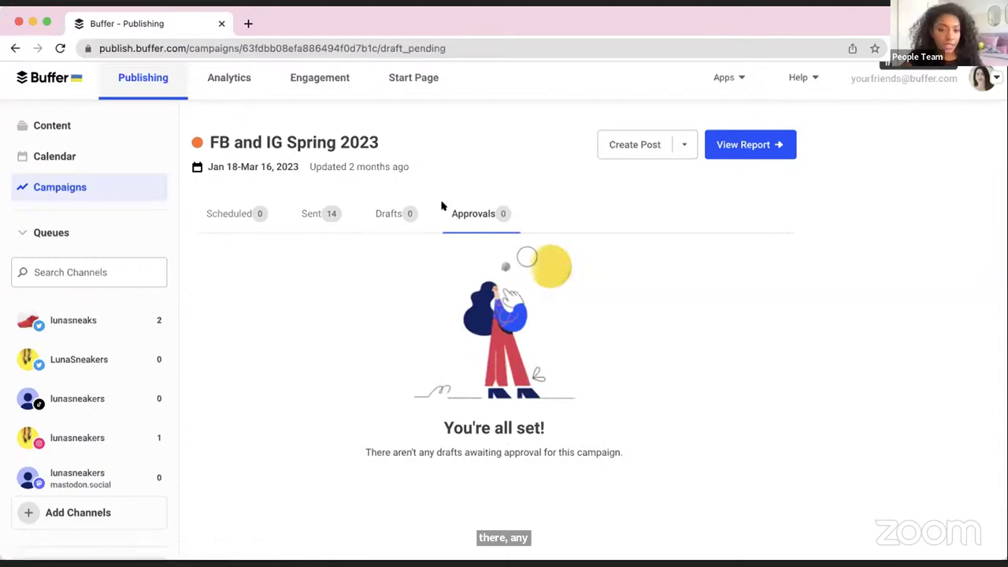
pyautogui.click(313, 216)
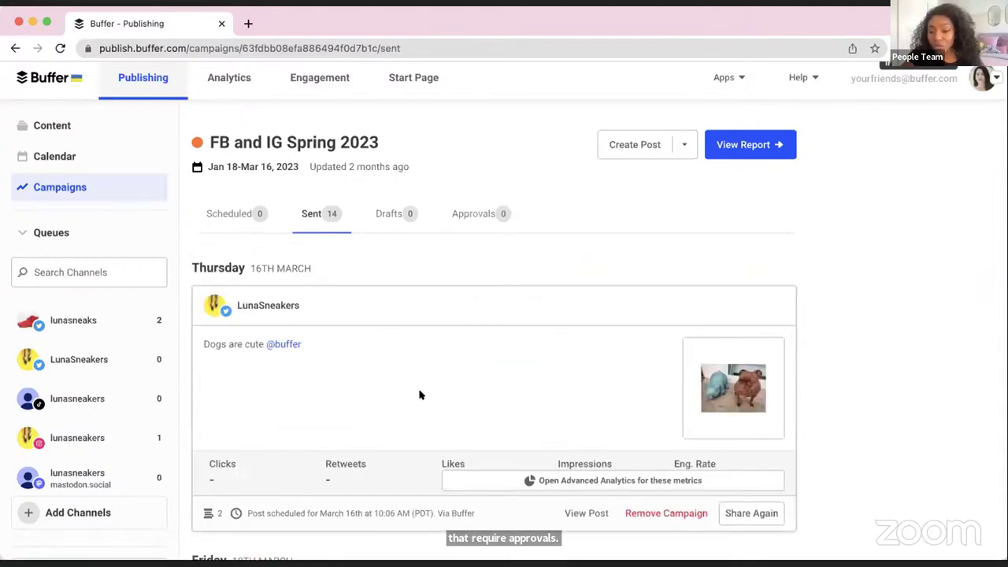
# Start a post for the lunasneaks Twitter channel, assign it to the FB and IG Spring 2023 campaign, and close it unsaved.
pyautogui.click(112, 332)
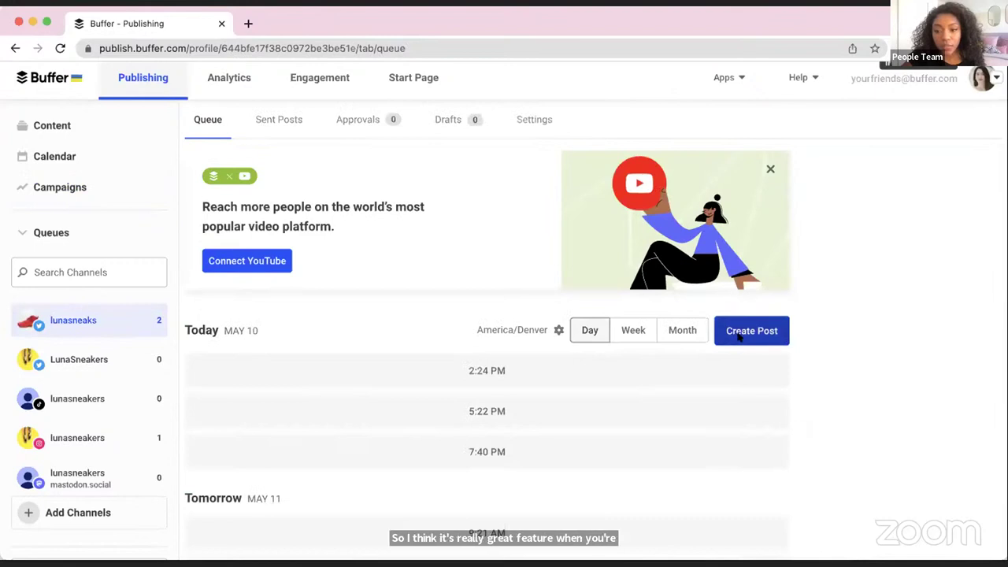
pyautogui.click(741, 336)
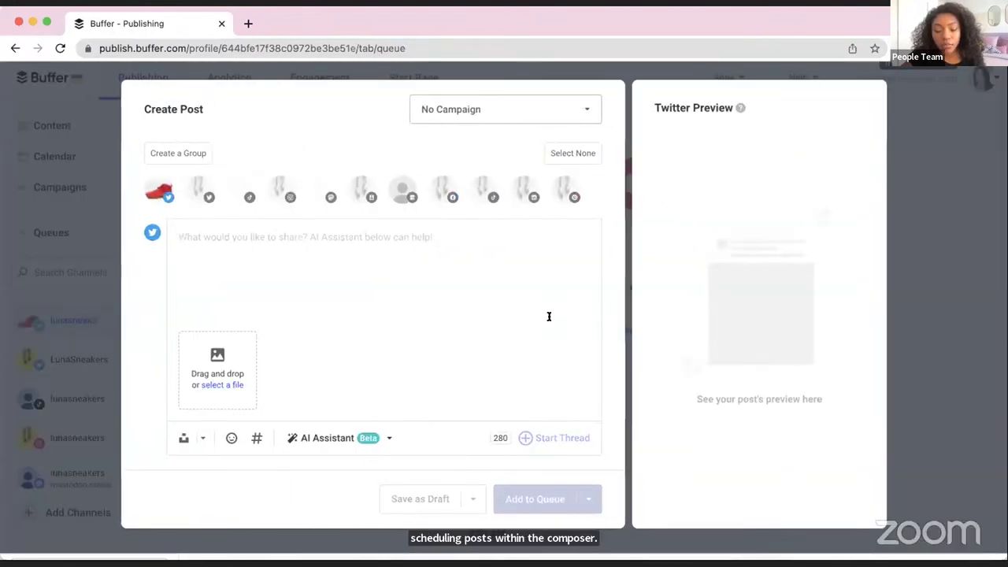
pyautogui.click(572, 118)
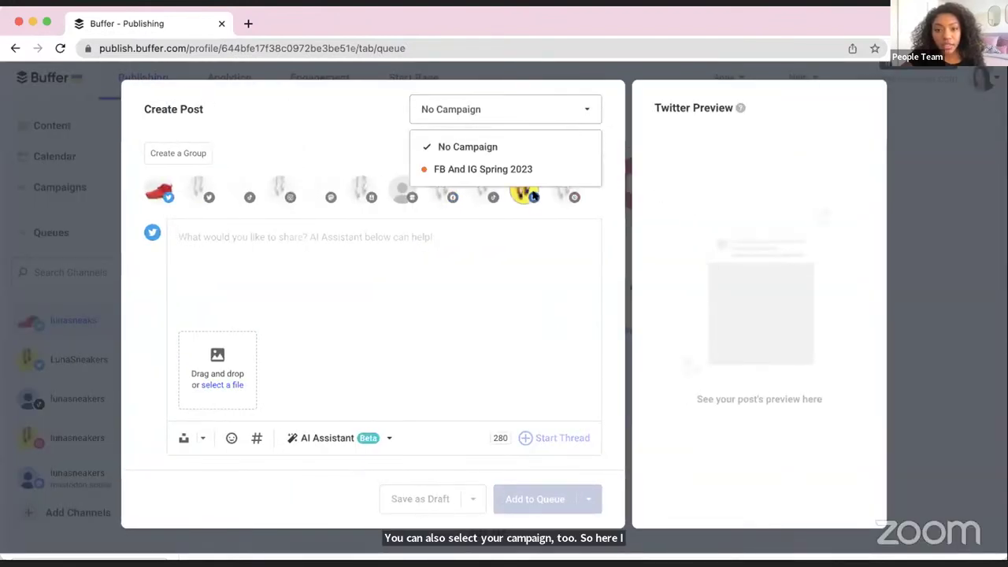
pyautogui.click(510, 175)
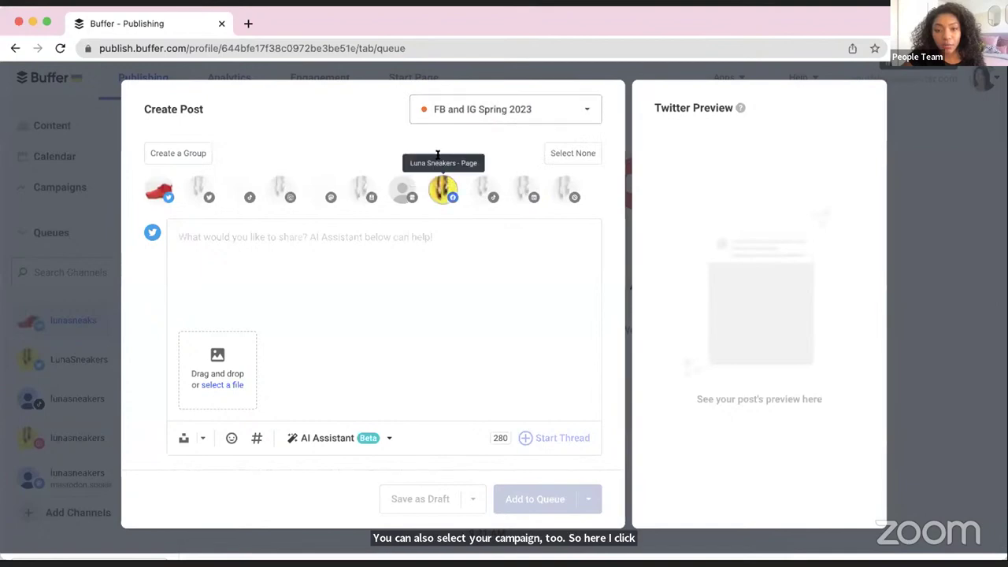
pyautogui.click(971, 205)
pyautogui.click(650, 211)
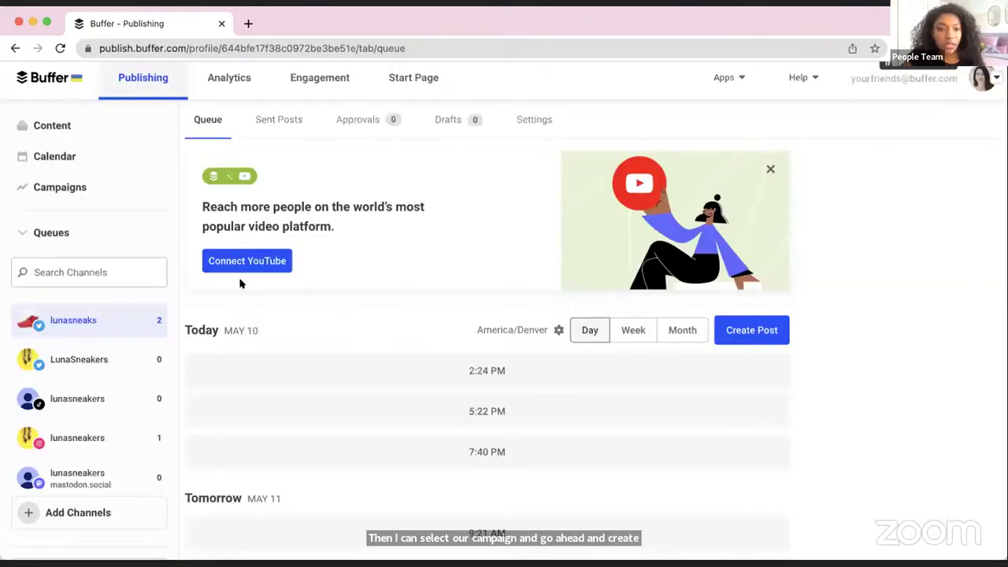
# Review the analytics home page, including totals, recent posts, the social channels overview and recent reports.
pyautogui.click(243, 79)
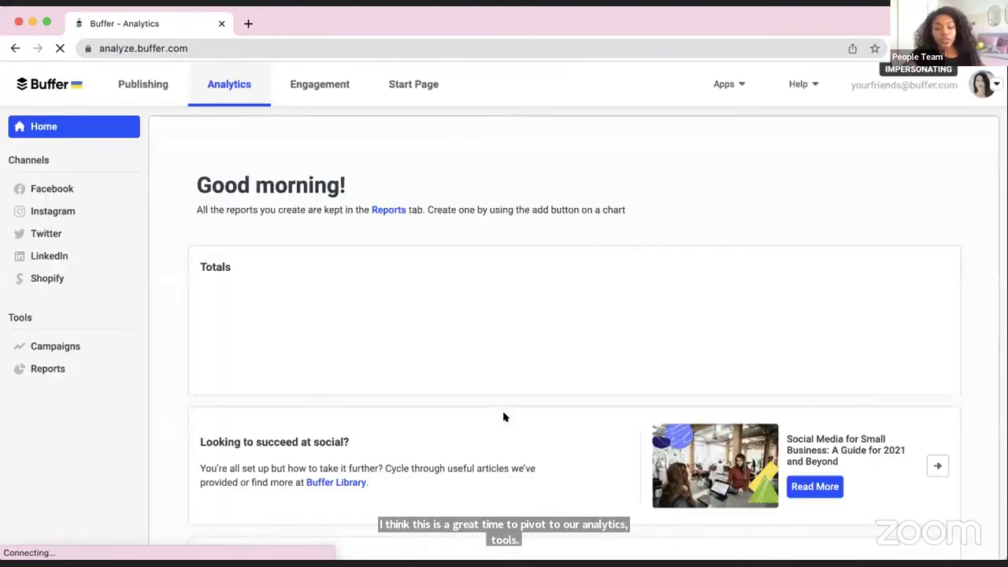
pyautogui.scroll(-1, 504, 417)
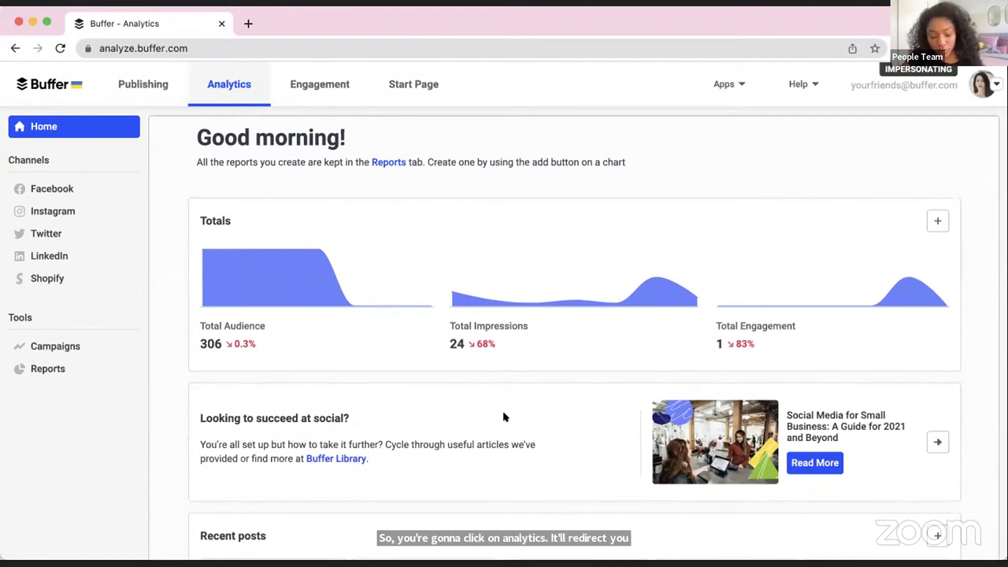
pyautogui.scroll(-5, 504, 417)
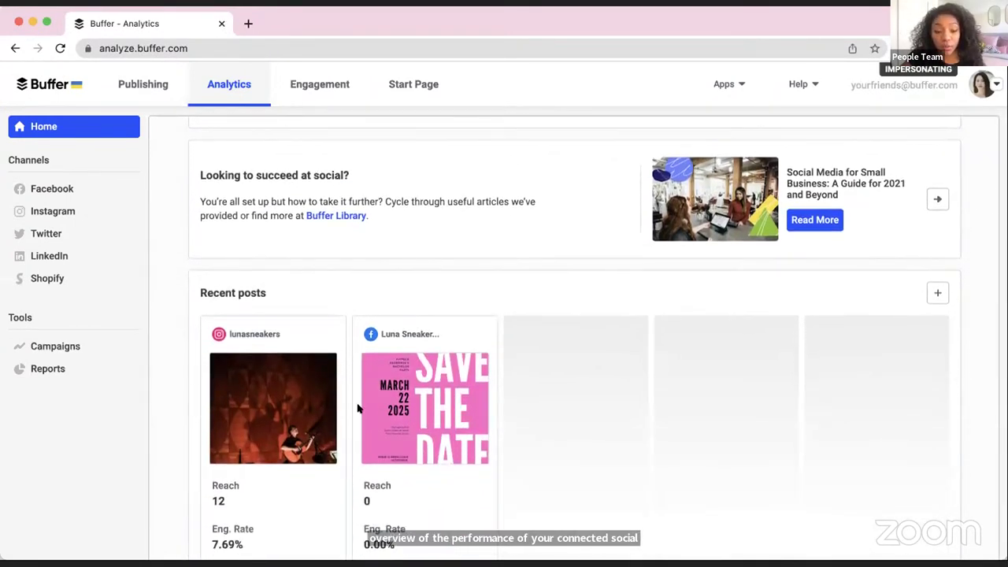
pyautogui.scroll(-5, 357, 407)
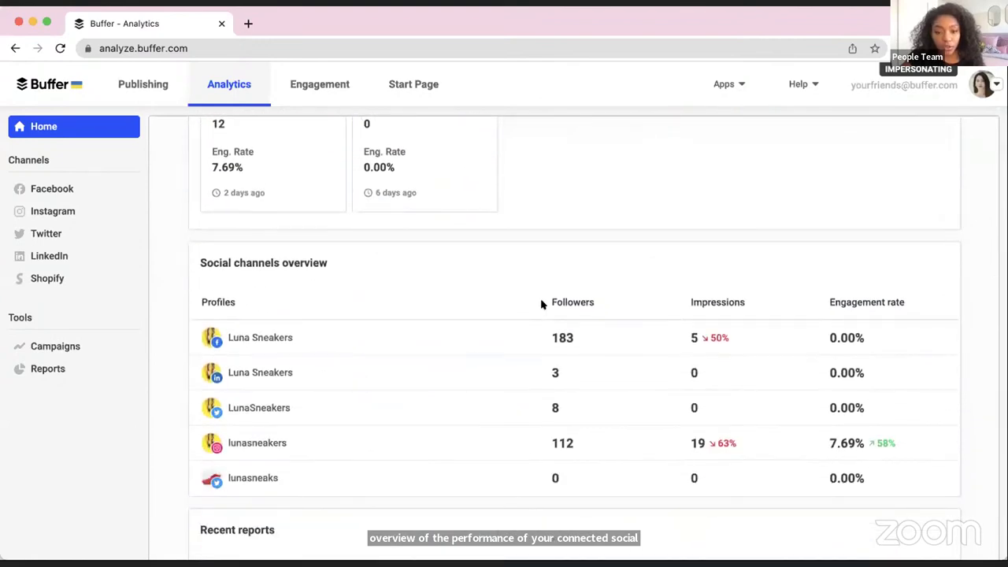
pyautogui.scroll(-2, 664, 446)
pyautogui.scroll(-1, 665, 444)
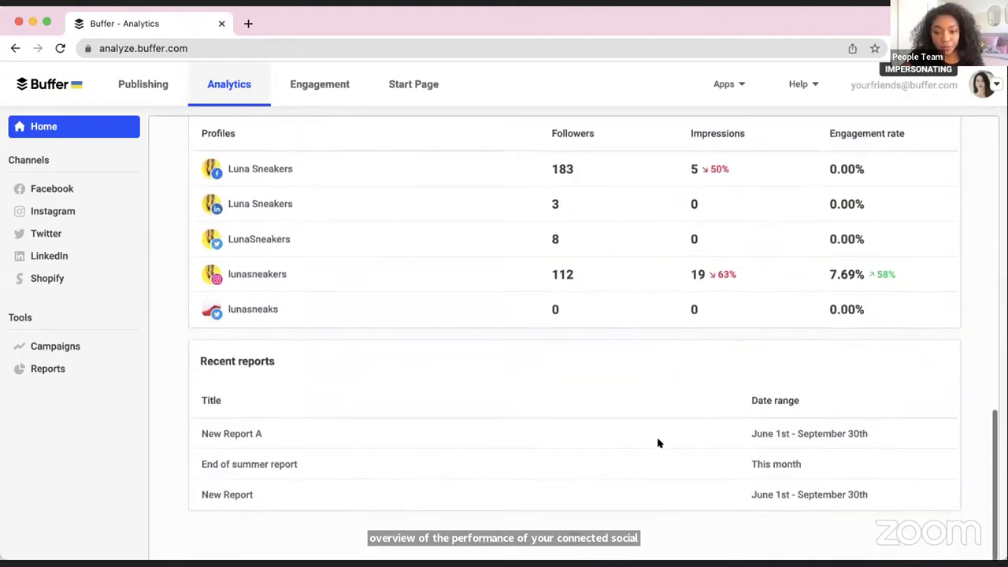
pyautogui.scroll(4, 618, 435)
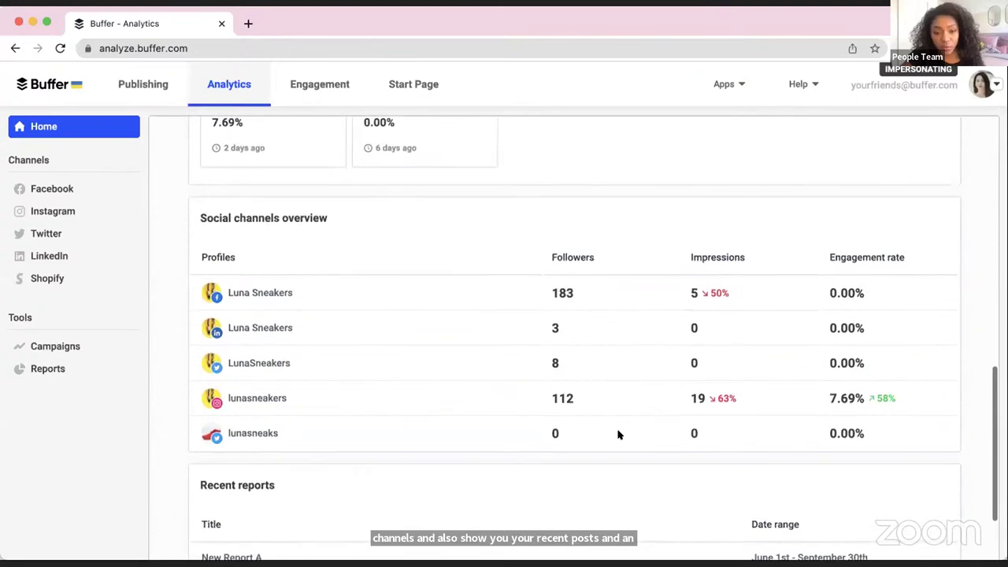
pyautogui.scroll(5, 618, 435)
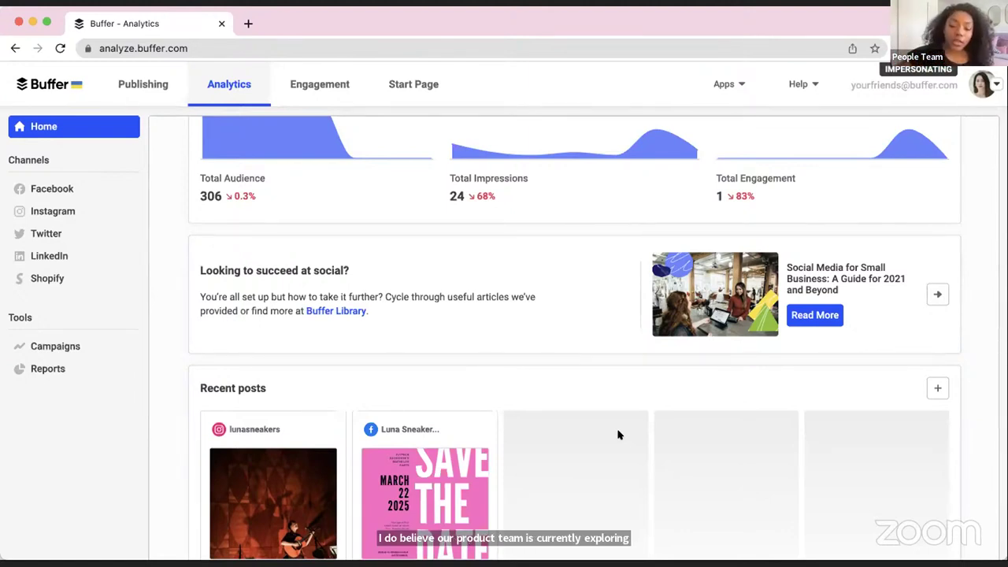
pyautogui.scroll(1, 352, 404)
pyautogui.scroll(3, 352, 404)
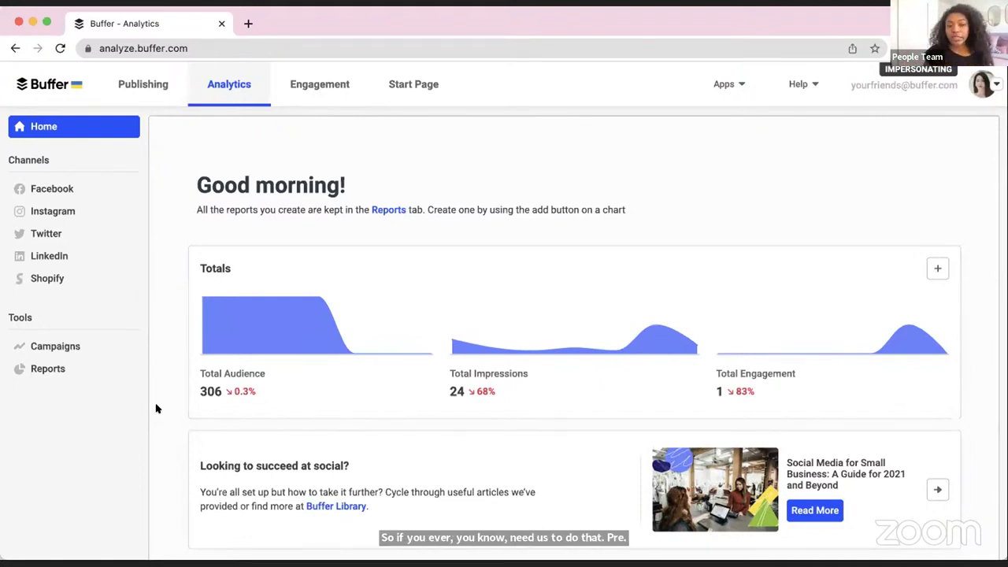
# Review the Luna Sneakers Facebook overview, including performance, averages and metric choices, and compare total fans with the previous period.
pyautogui.click(47, 191)
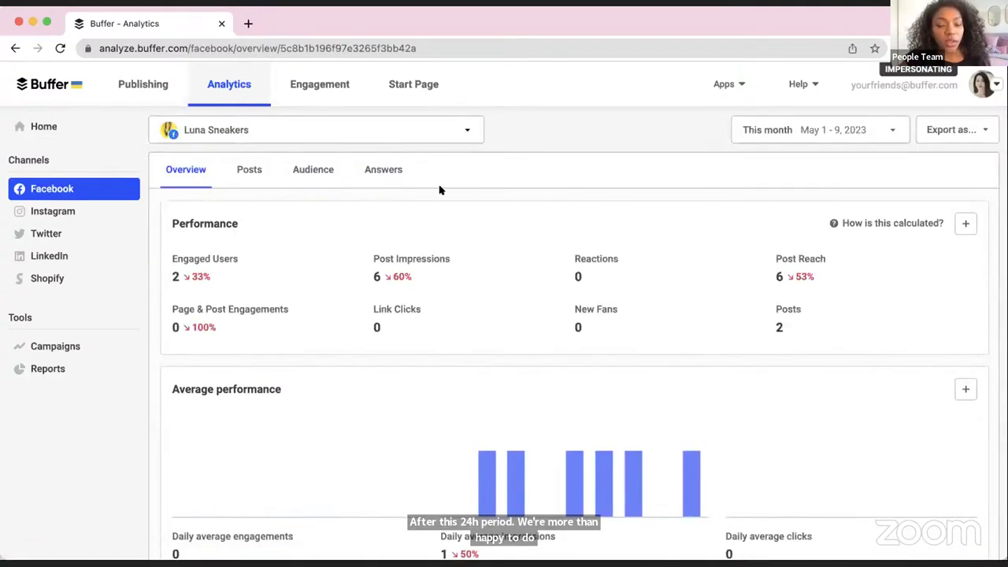
pyautogui.click(443, 134)
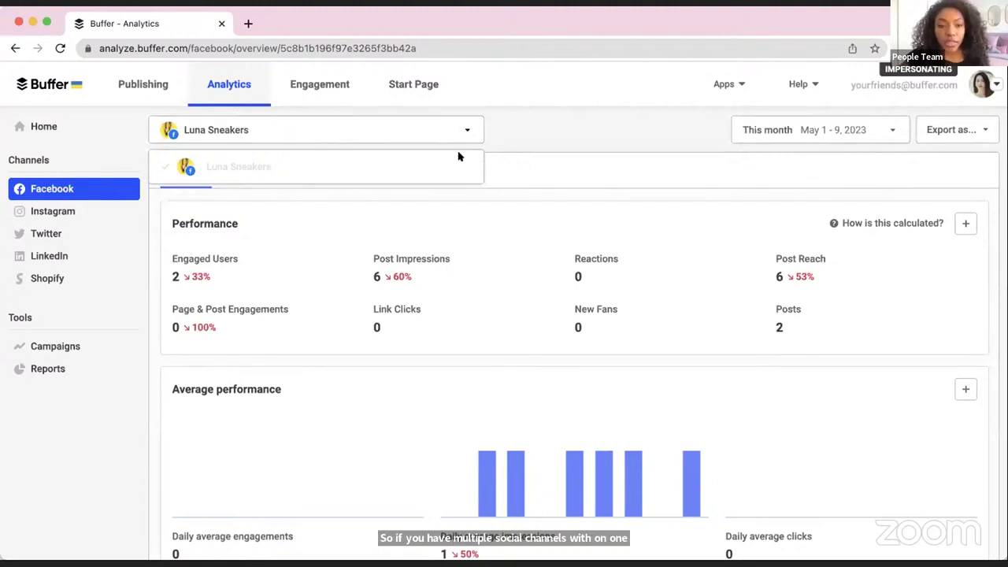
pyautogui.click(533, 168)
pyautogui.scroll(-1, 553, 323)
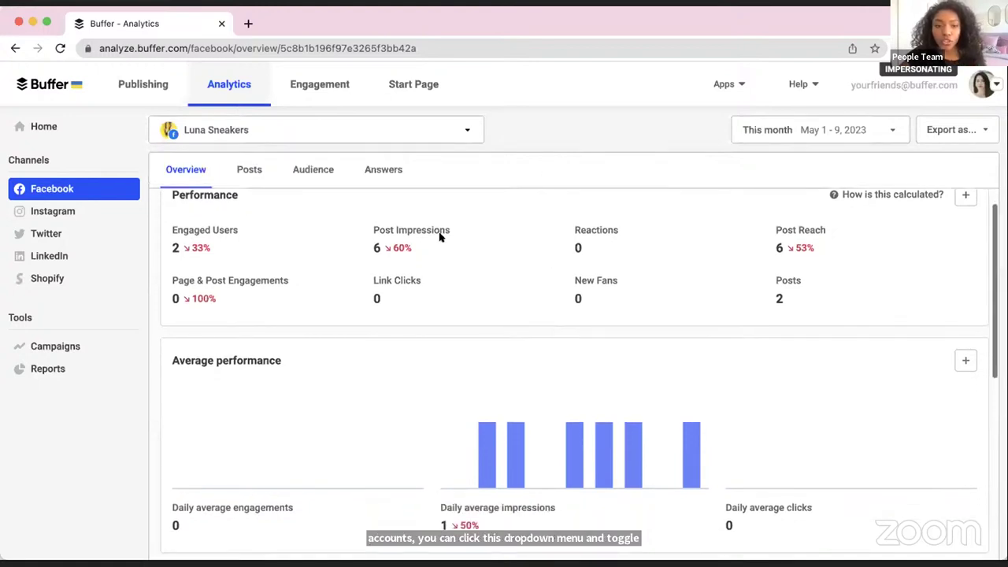
pyautogui.scroll(-3, 440, 237)
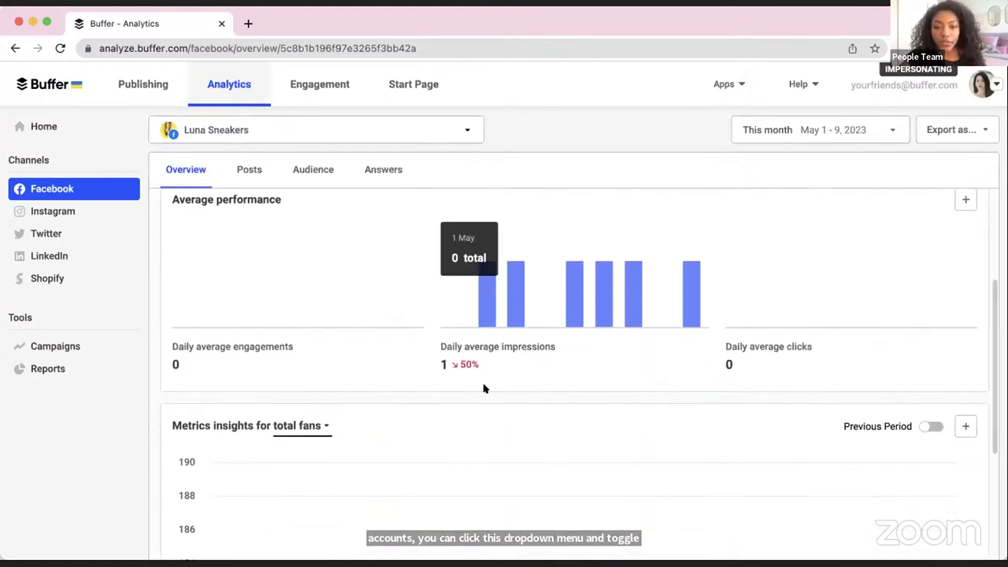
pyautogui.scroll(-3, 484, 386)
pyautogui.click(299, 253)
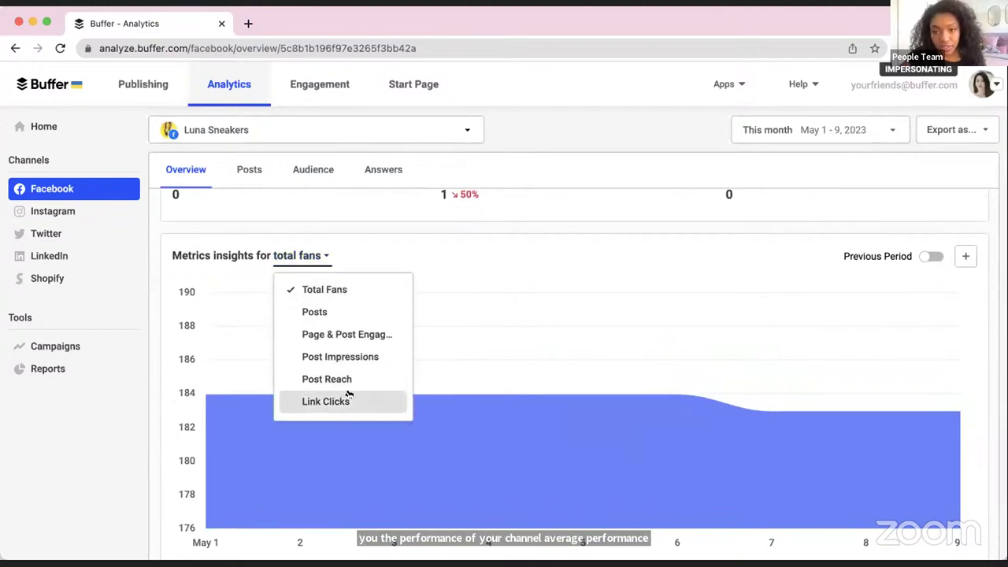
pyautogui.click(929, 257)
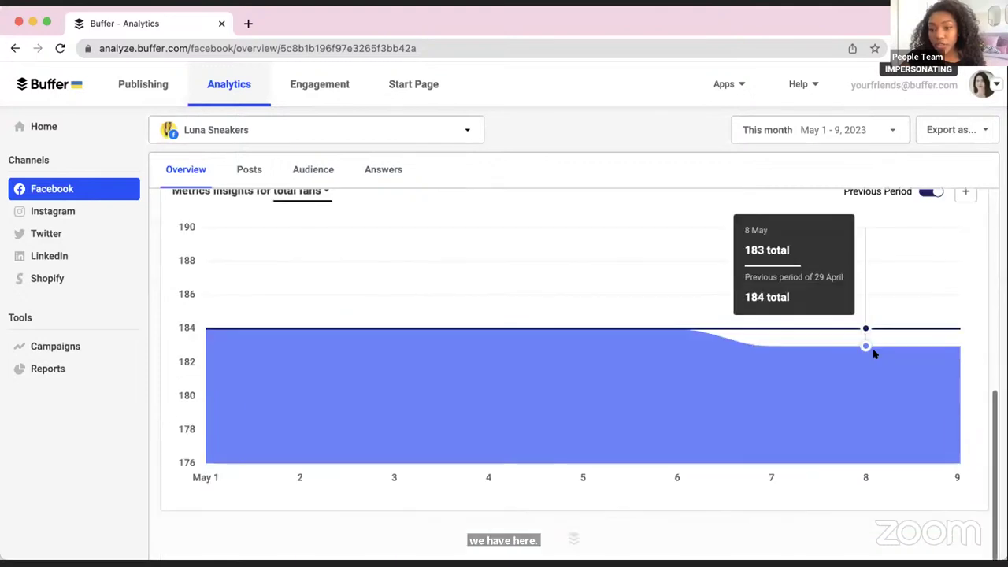
# Choose a custom date range for the Facebook overview and set its start date to June 1, 2022.
pyautogui.scroll(5, 874, 354)
pyautogui.click(853, 130)
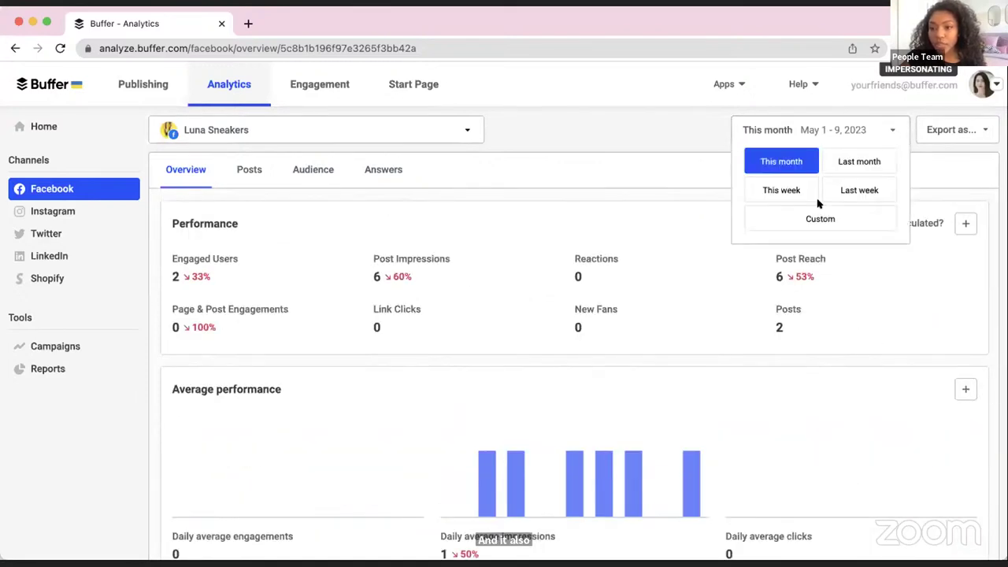
pyautogui.click(820, 218)
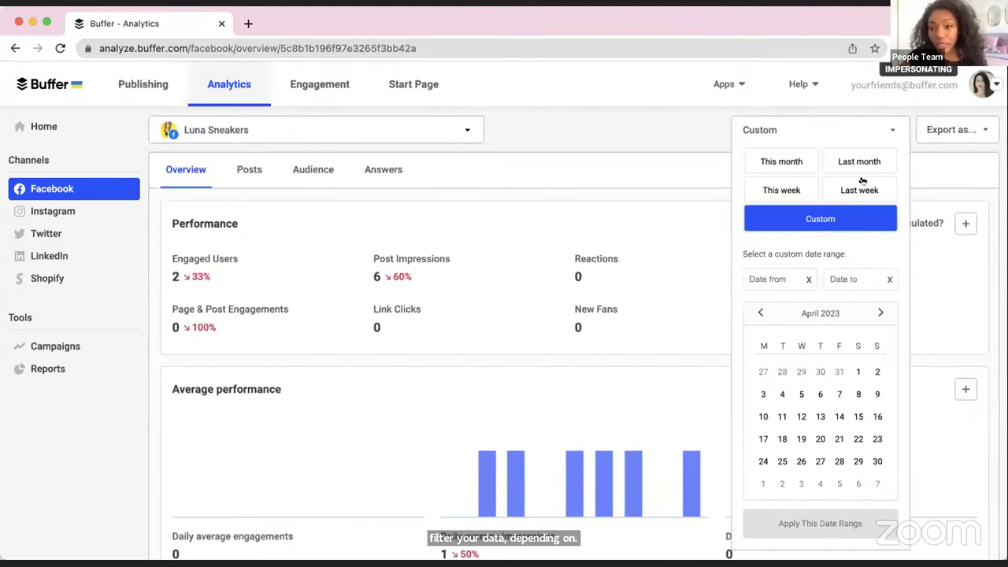
pyautogui.click(760, 313)
pyautogui.click(759, 312)
pyautogui.click(759, 313)
pyautogui.click(759, 313)
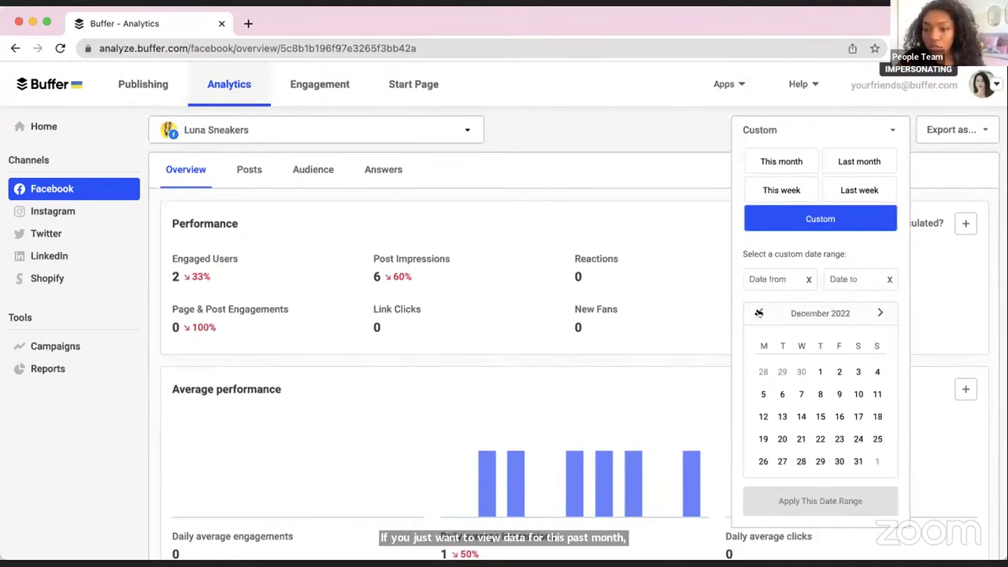
pyautogui.click(759, 313)
pyautogui.click(759, 313)
pyautogui.click(759, 313)
pyautogui.click(759, 312)
pyautogui.click(759, 313)
pyautogui.click(759, 312)
pyautogui.click(759, 313)
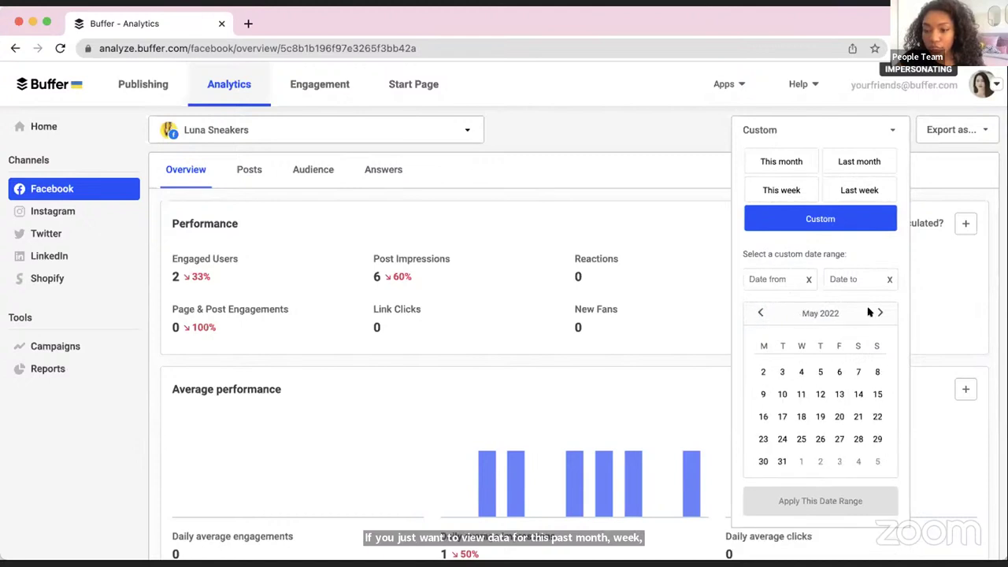
pyautogui.click(879, 312)
pyautogui.click(801, 371)
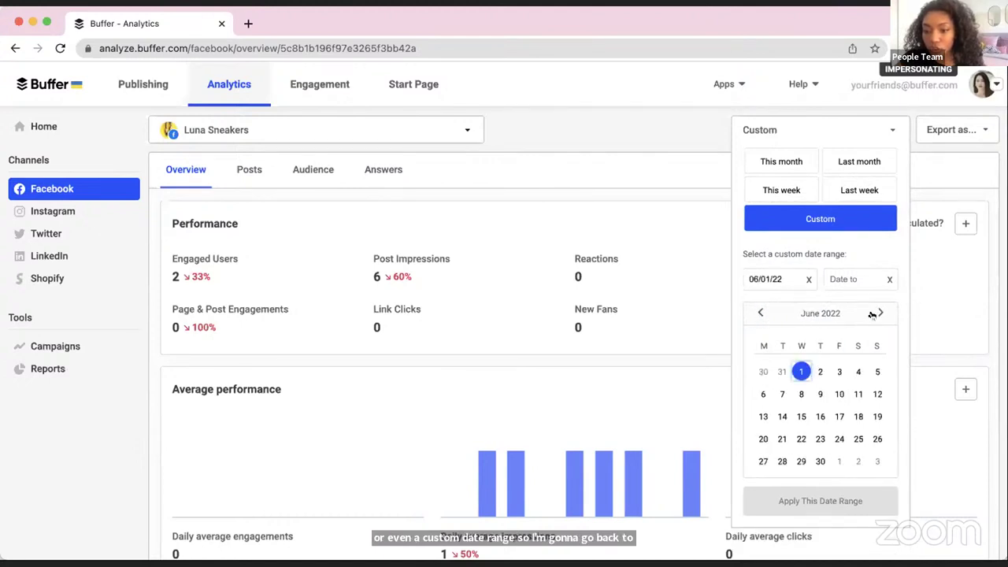
# Set the custom range's end date to August 31, 2022 and apply the range.
pyautogui.click(878, 314)
pyautogui.click(878, 314)
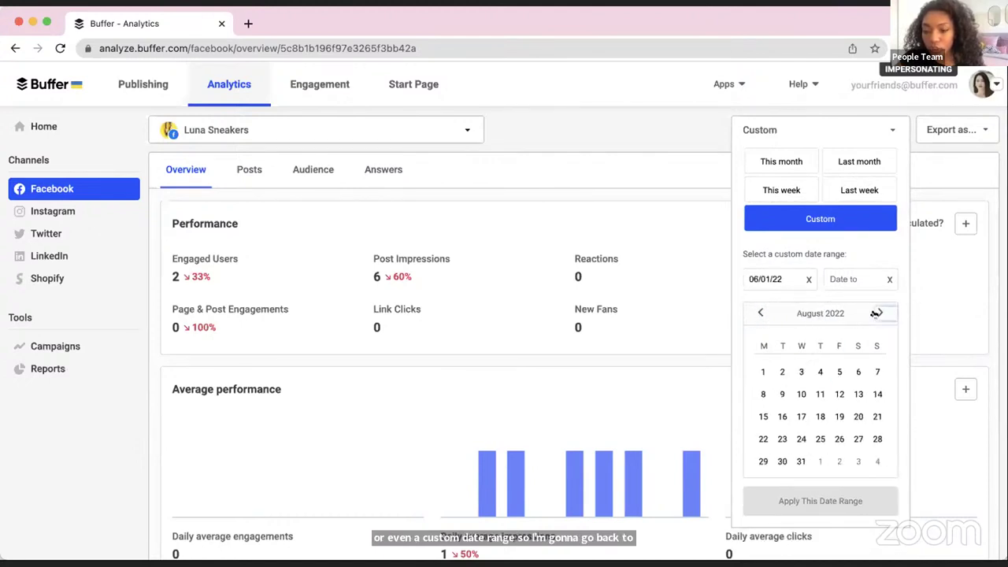
pyautogui.click(800, 464)
pyautogui.click(817, 500)
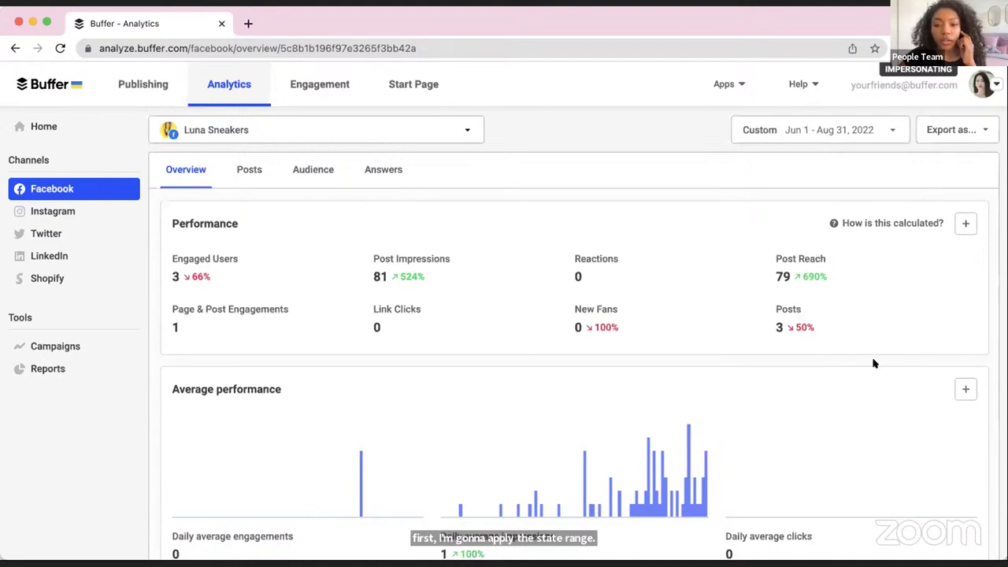
# Review the Facebook overview for the custom range and view its export formats without exporting.
pyautogui.scroll(-1, 874, 362)
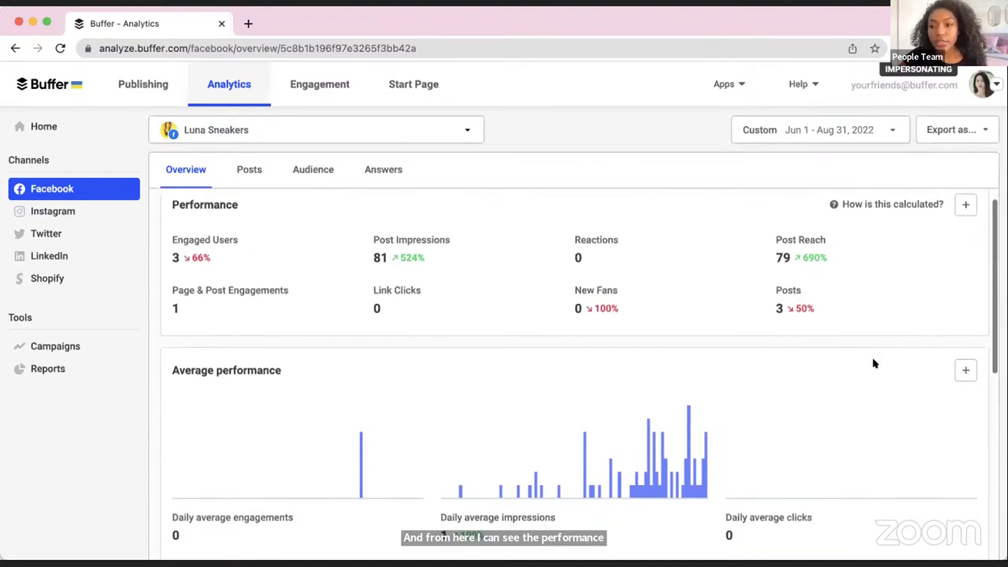
pyautogui.click(964, 130)
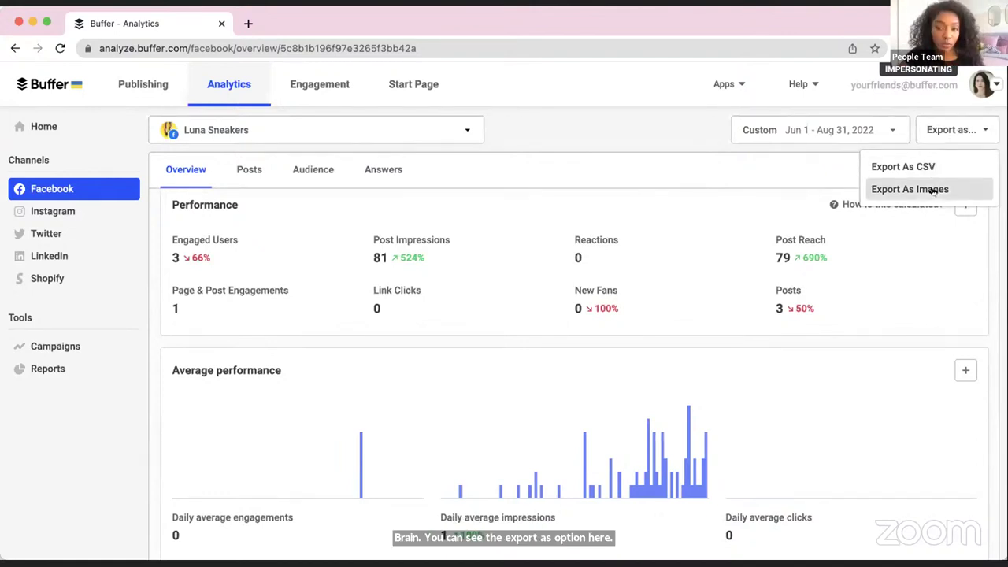
pyautogui.click(922, 279)
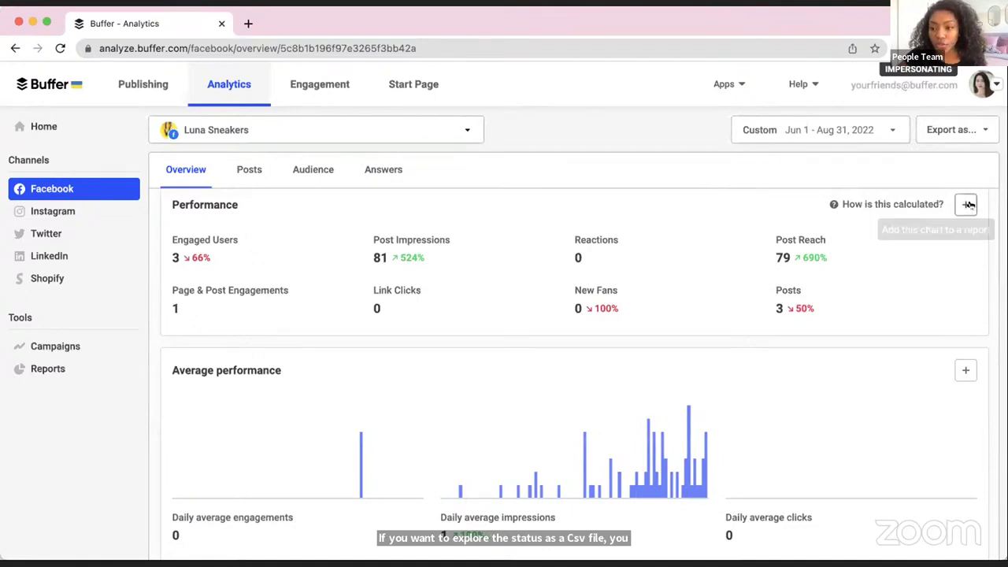
pyautogui.scroll(-5, 968, 358)
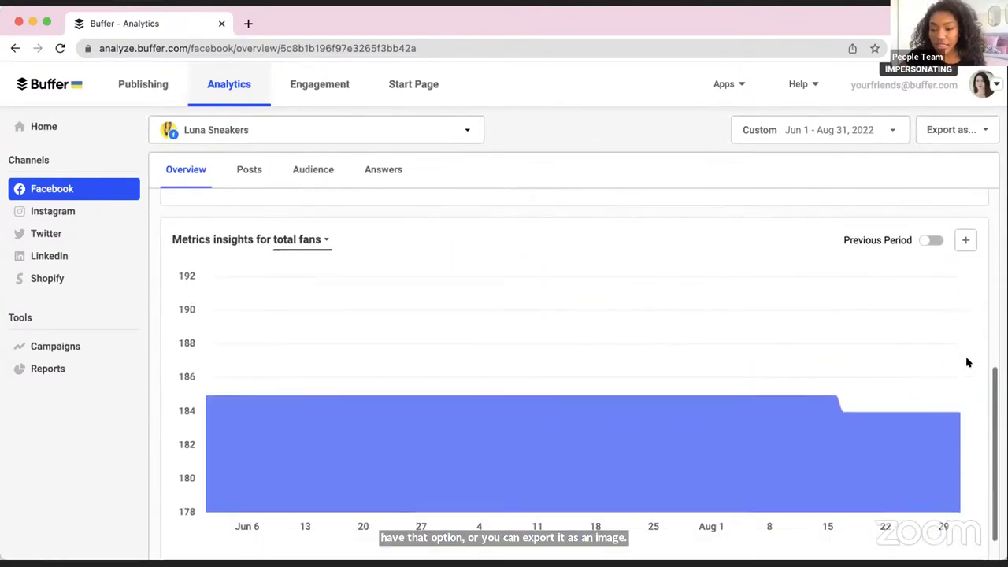
pyautogui.scroll(5, 968, 362)
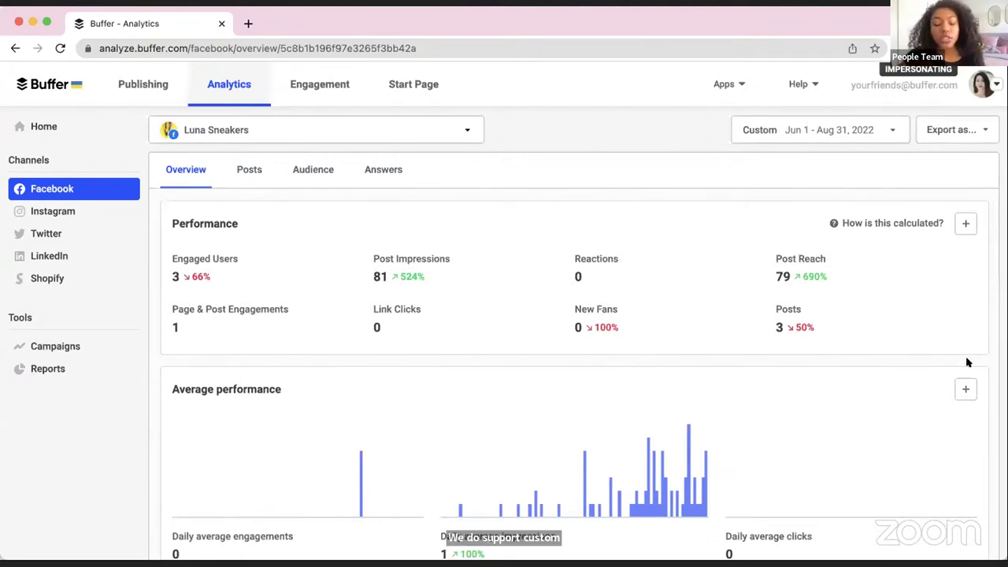
# View the options for adding the Performance chart to a new or existing report, and close them without adding it.
pyautogui.click(965, 225)
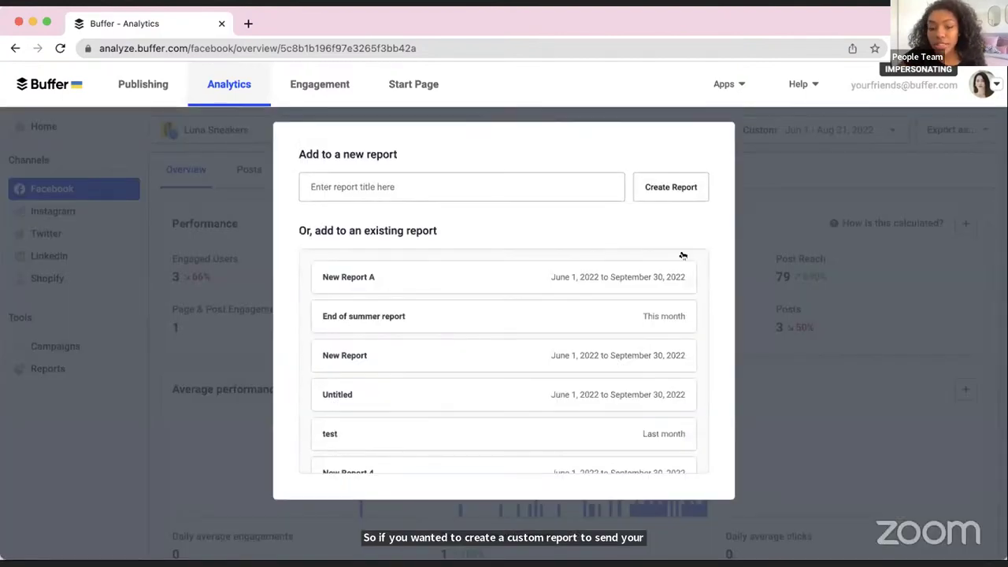
pyautogui.scroll(-2, 529, 365)
pyautogui.scroll(-10, 529, 364)
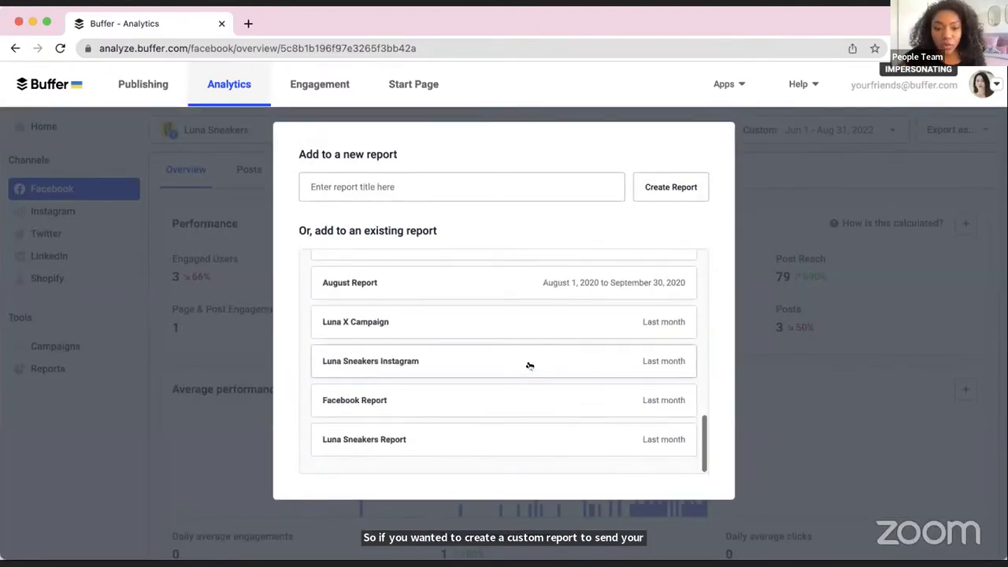
pyautogui.scroll(15, 529, 364)
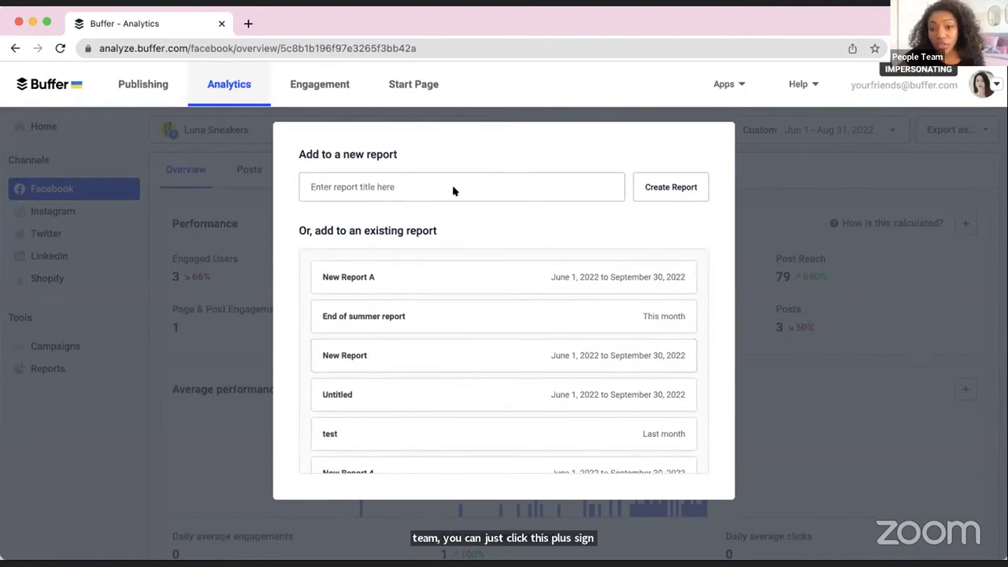
pyautogui.click(489, 310)
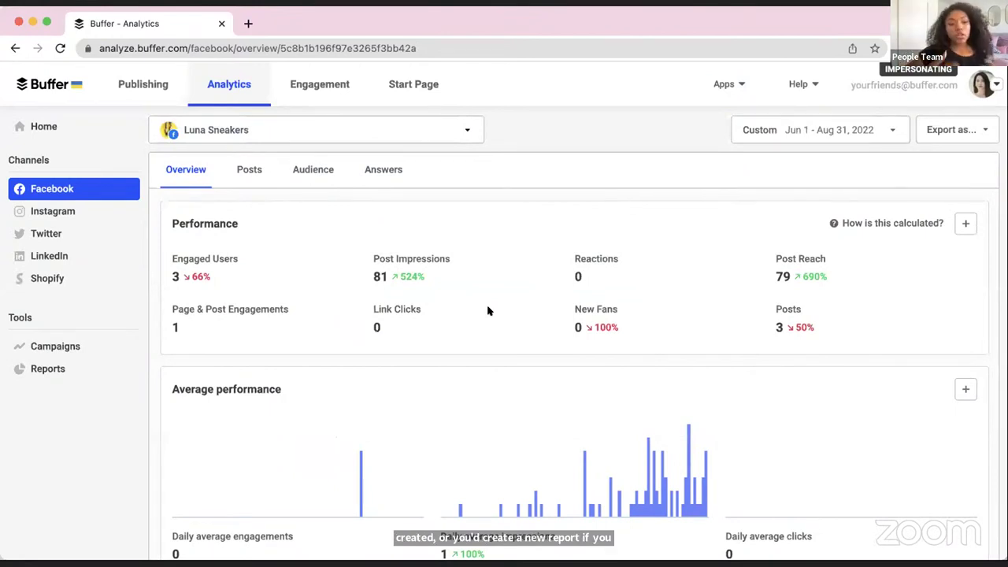
# Review the Facebook posts analytics, including post summary, hashtag performance, post insights and the available sorting options.
pyautogui.click(248, 171)
pyautogui.scroll(-1, 370, 306)
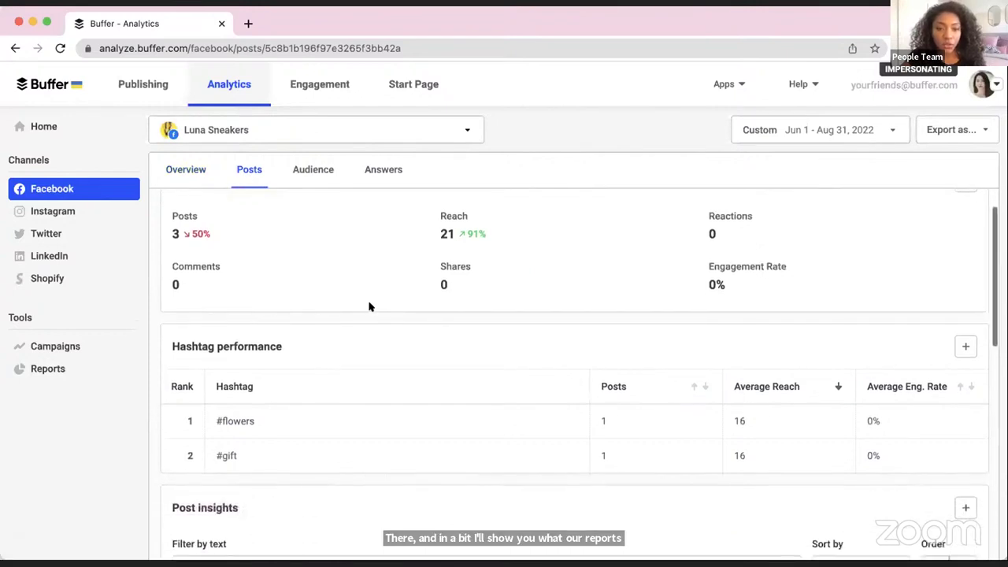
pyautogui.scroll(1, 386, 236)
pyautogui.scroll(-3, 486, 268)
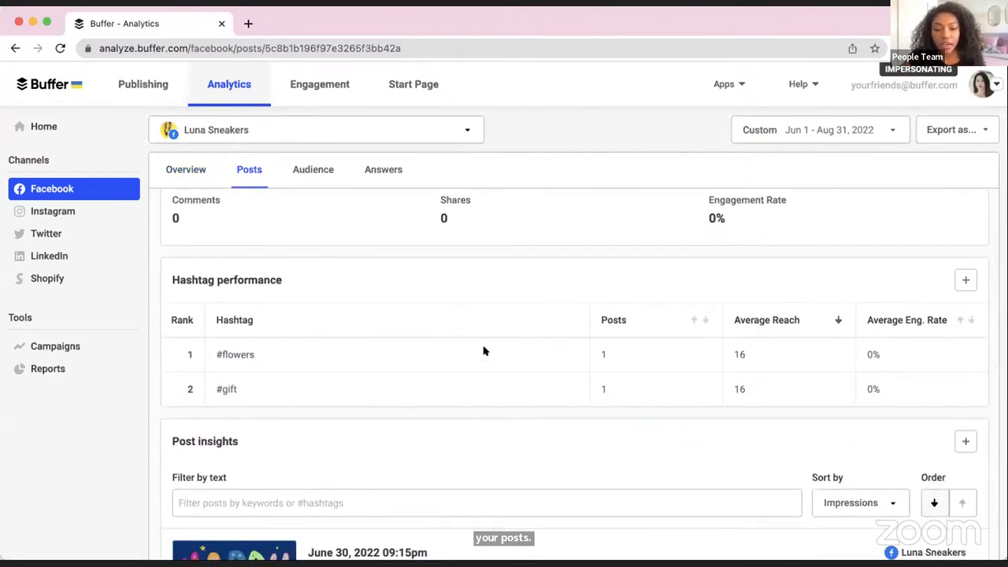
pyautogui.scroll(-3, 485, 351)
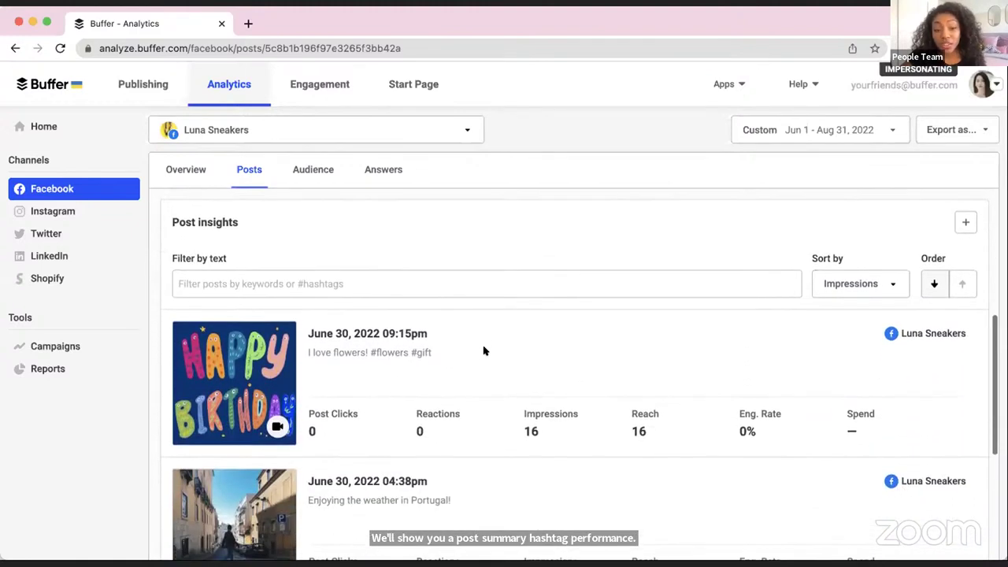
pyautogui.scroll(-1, 642, 470)
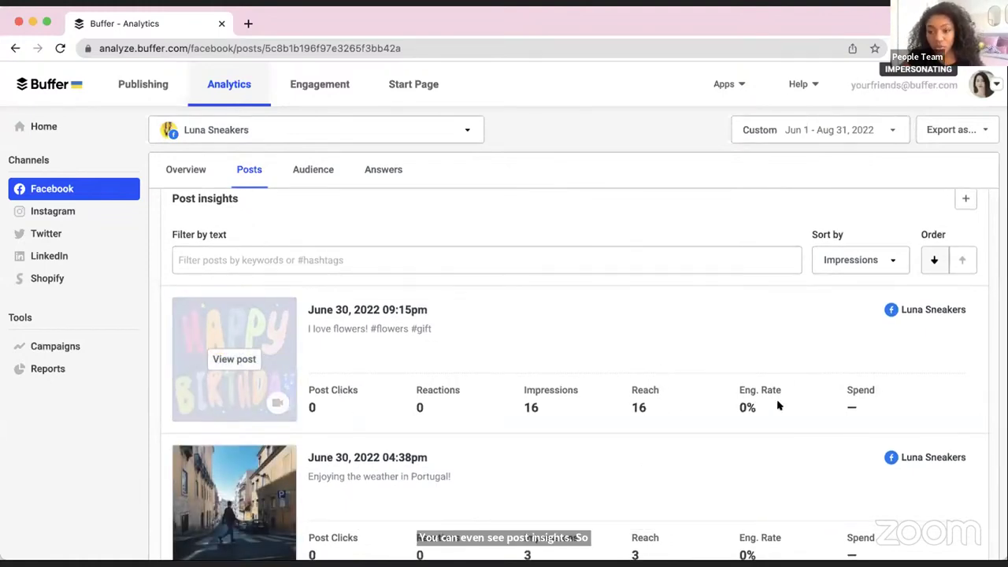
pyautogui.click(869, 272)
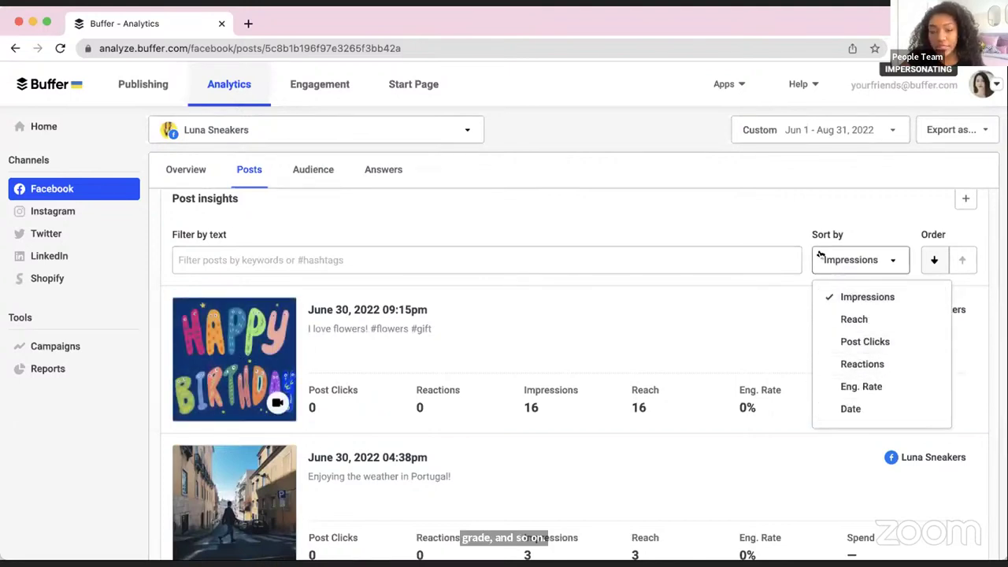
pyautogui.scroll(3, 971, 323)
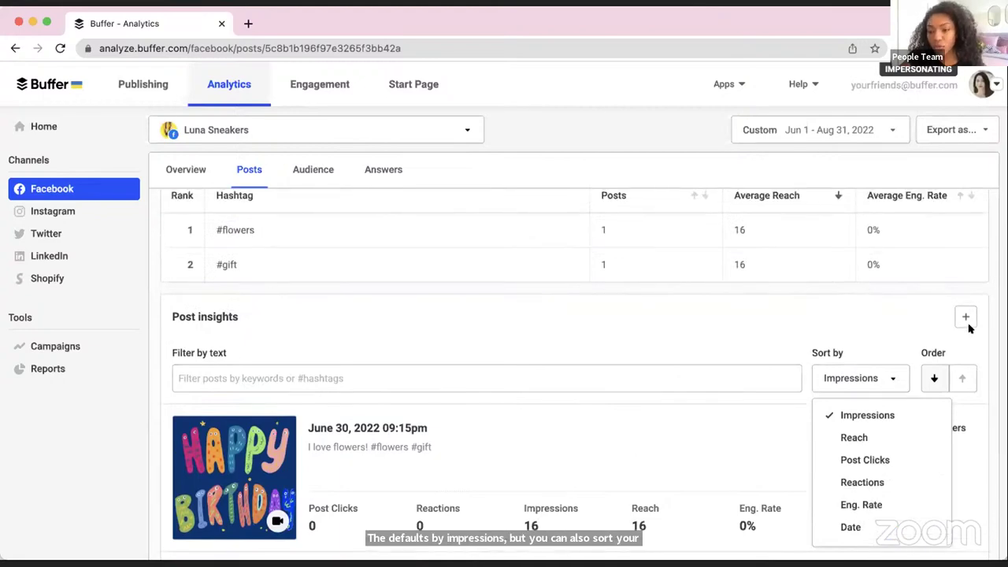
pyautogui.scroll(5, 965, 322)
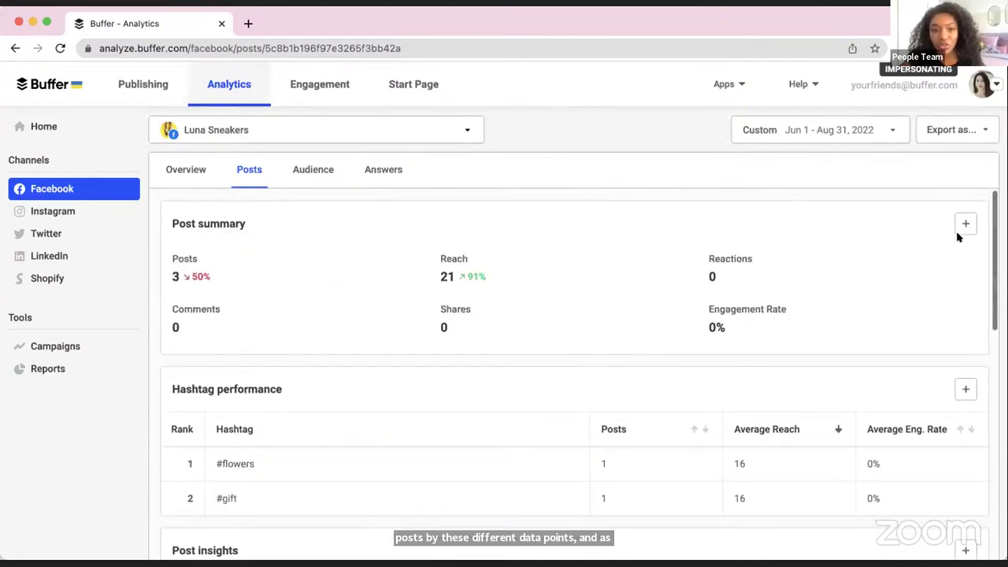
# Review the Facebook audience analytics, including top gender and age, top cities and top countries.
pyautogui.click(304, 171)
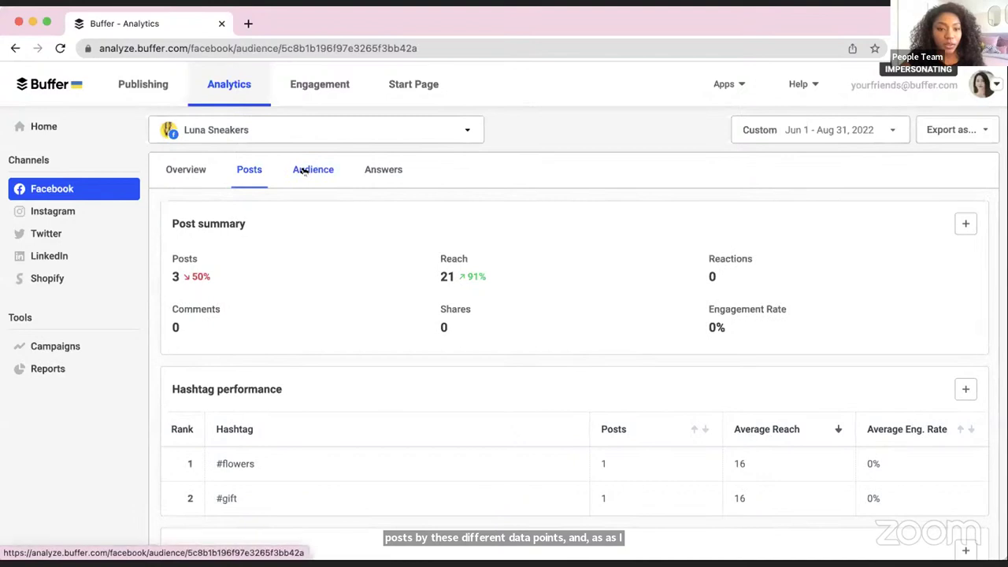
pyautogui.scroll(-2, 306, 256)
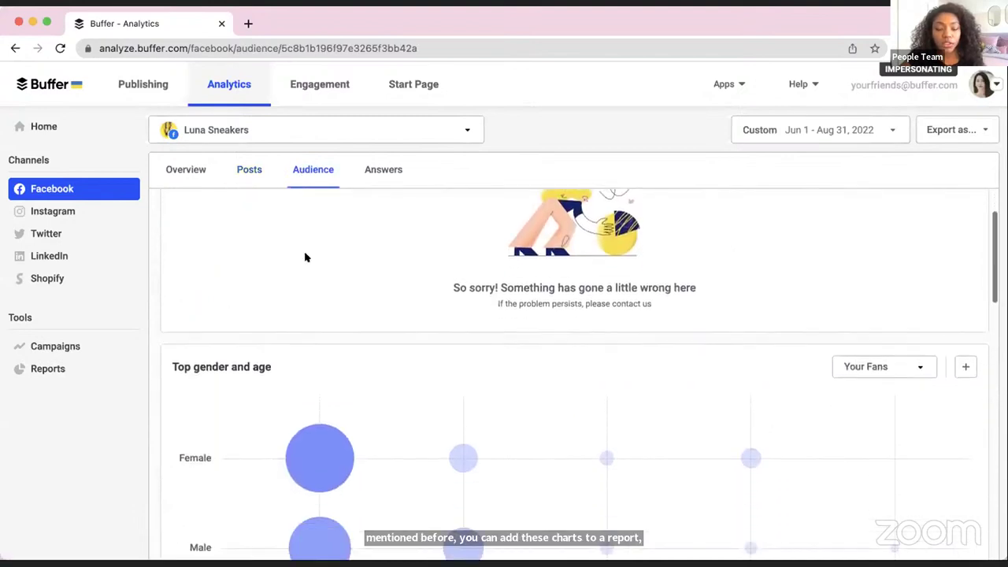
pyautogui.scroll(-2, 307, 256)
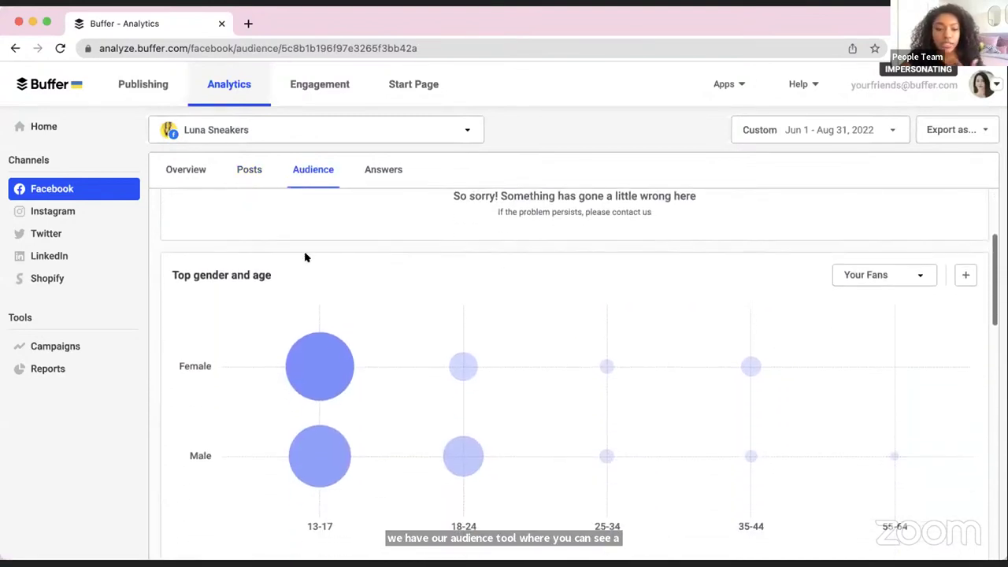
pyautogui.scroll(-2, 306, 257)
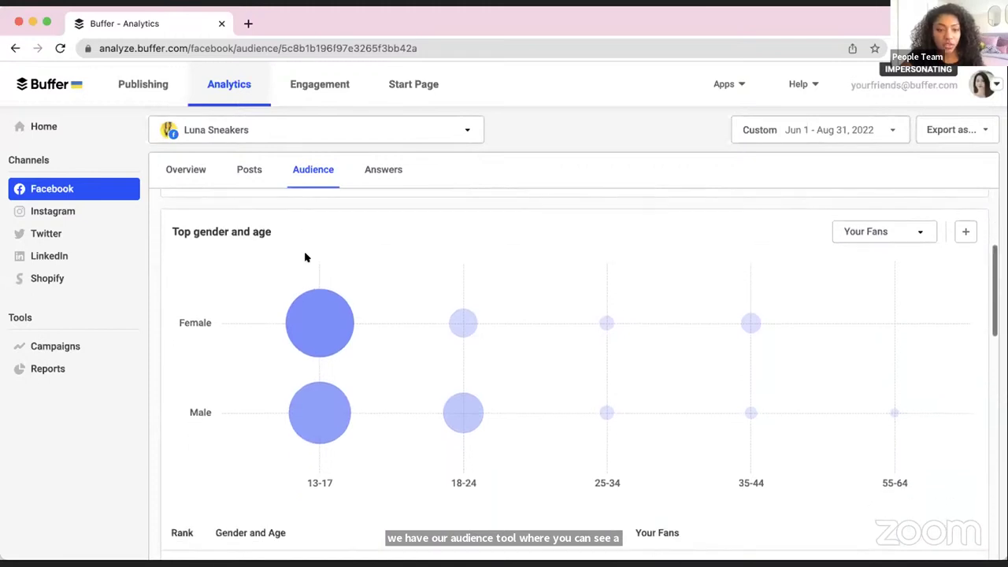
pyautogui.scroll(-5, 307, 257)
pyautogui.scroll(-4, 306, 257)
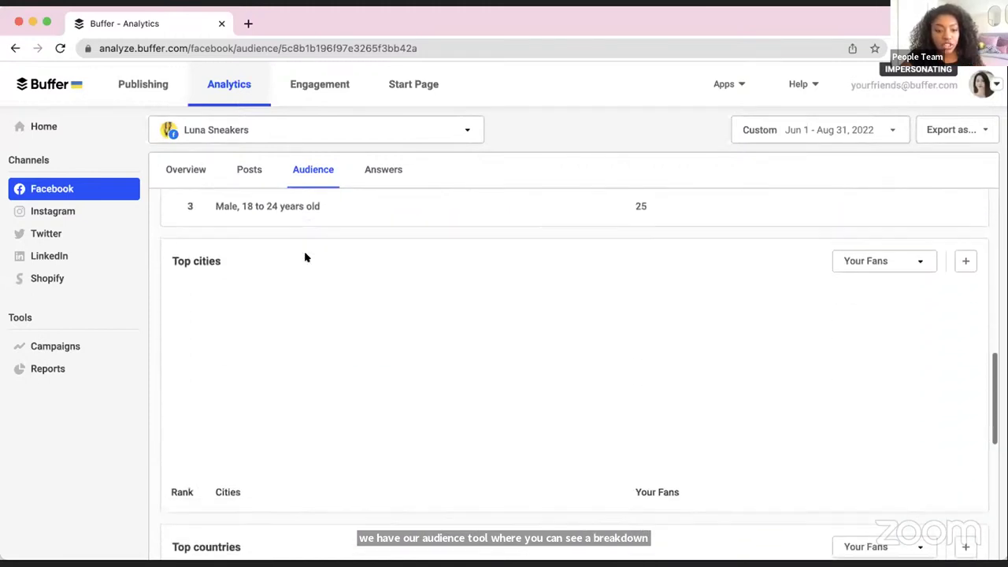
pyautogui.scroll(-10, 306, 256)
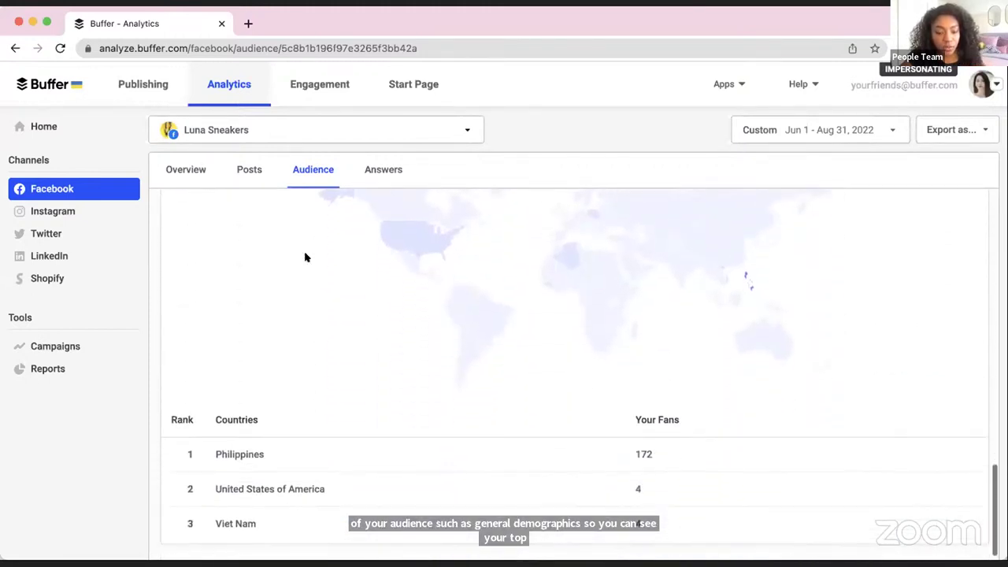
# Examine the top countries map and fan ranking in the Facebook audience analytics.
pyautogui.scroll(10, 306, 257)
pyautogui.scroll(-12, 307, 257)
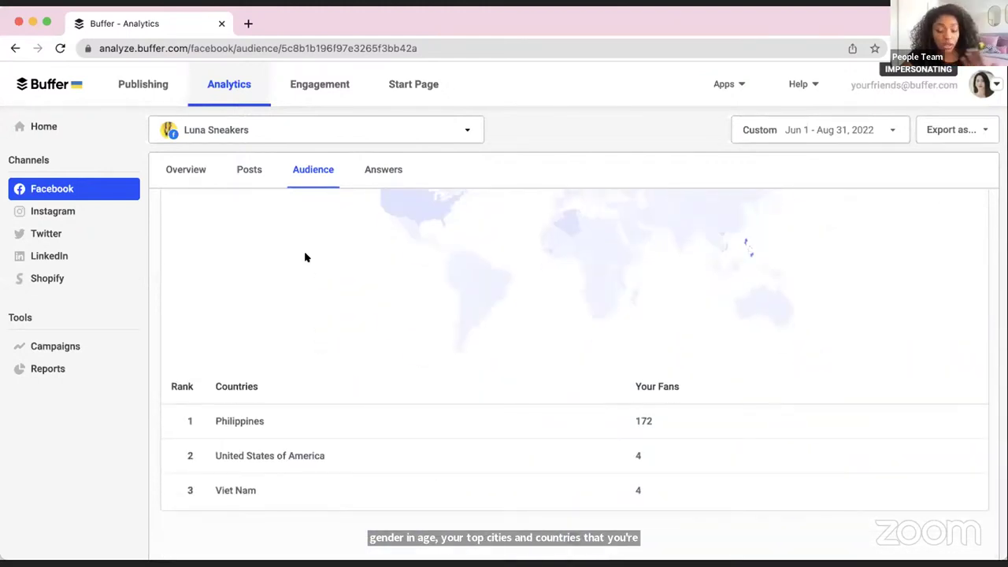
pyautogui.scroll(1, 307, 256)
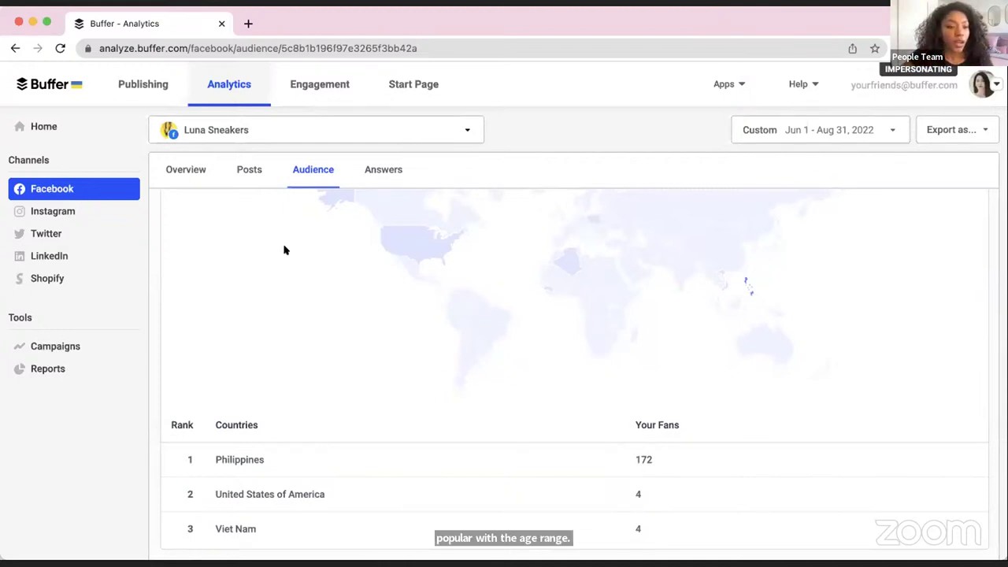
# Open the Instagram Answers analytics and examine the answers overview and best time to post, including the hourly distribution for Wednesday.
pyautogui.click(33, 215)
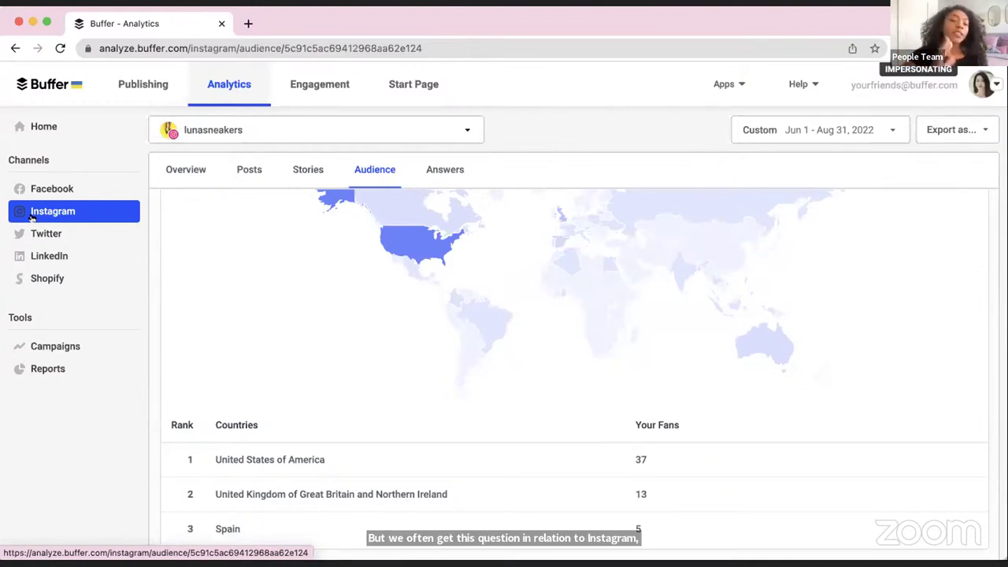
pyautogui.click(442, 168)
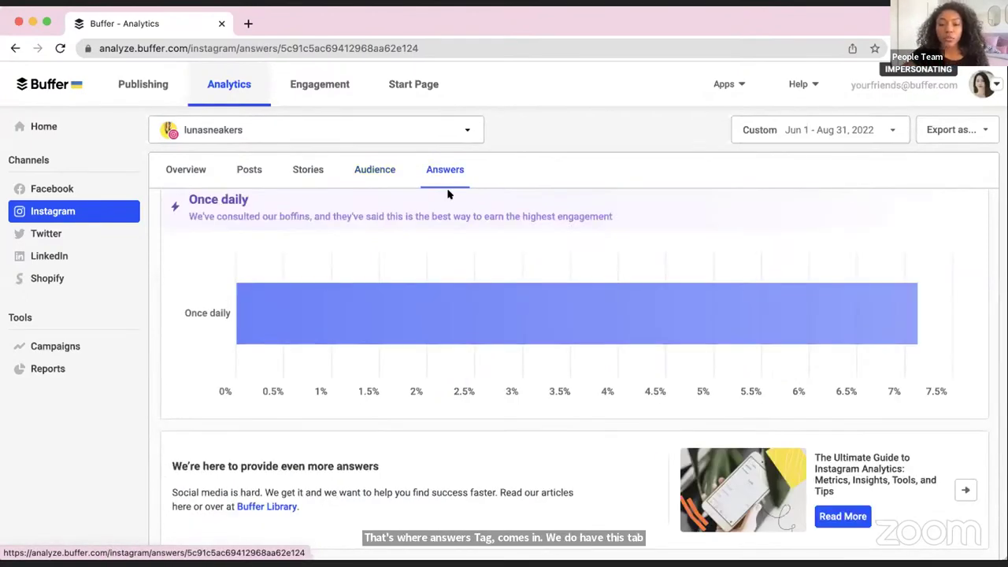
pyautogui.scroll(10, 447, 191)
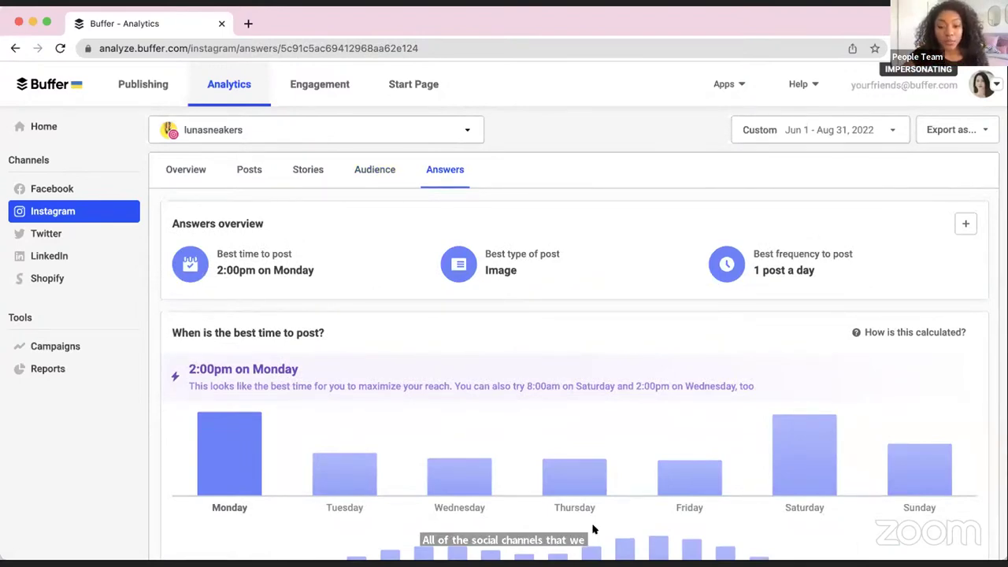
pyautogui.scroll(-1, 524, 370)
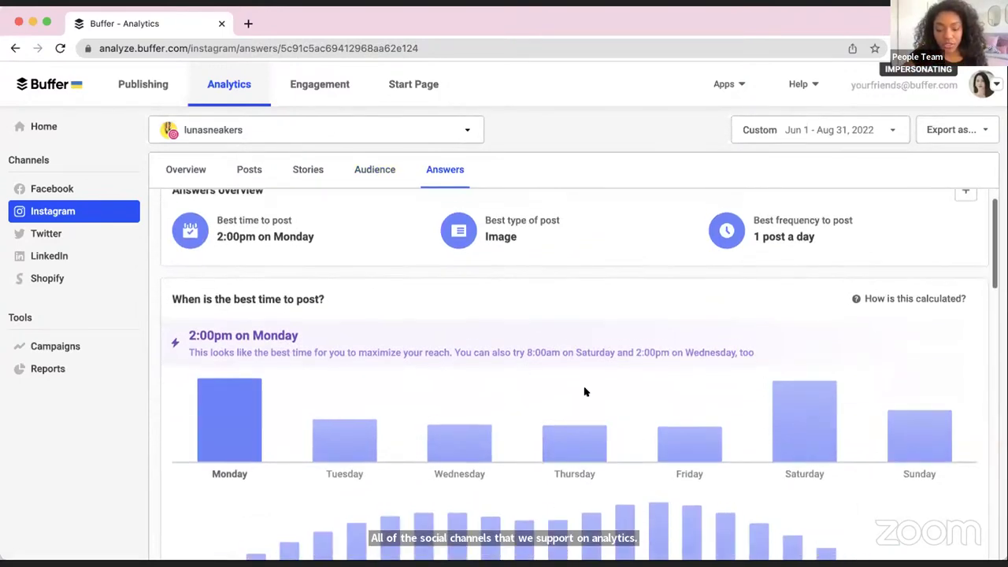
pyautogui.scroll(1, 546, 356)
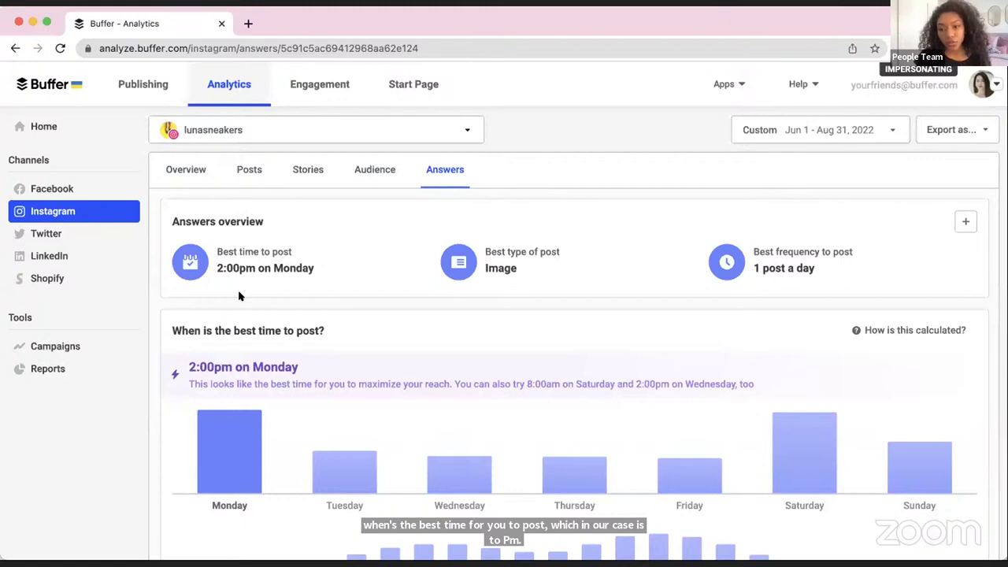
pyautogui.scroll(-3, 240, 296)
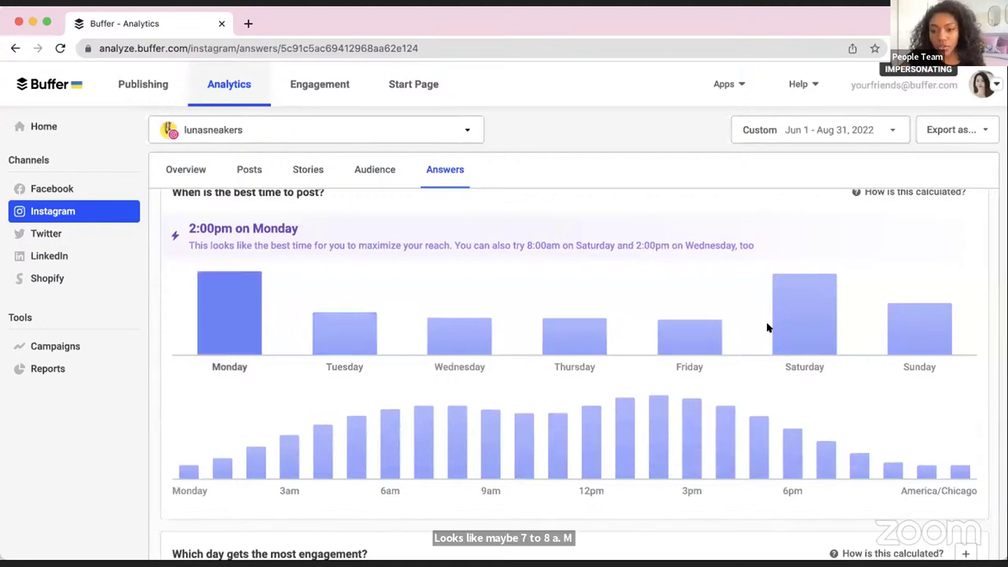
pyautogui.moveTo(825, 309)
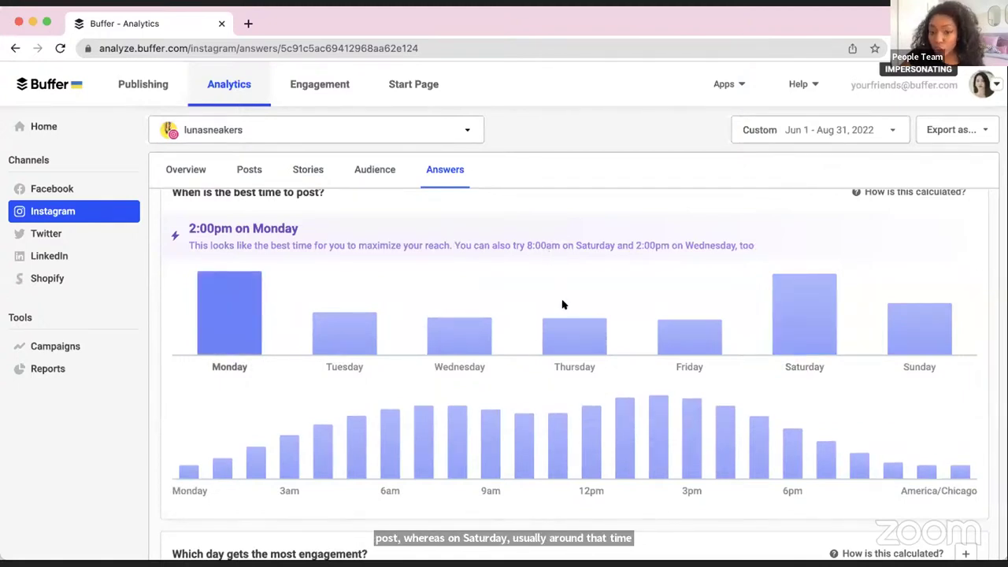
pyautogui.moveTo(441, 347)
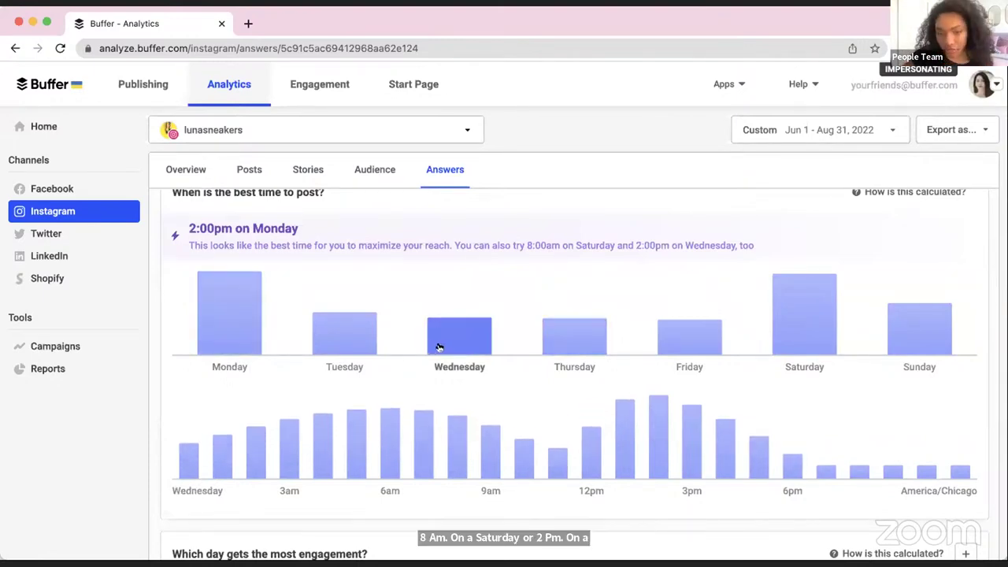
# Examine the Instagram engagement rates by day of the week and by post type: image, video and carousel.
pyautogui.scroll(-5, 439, 348)
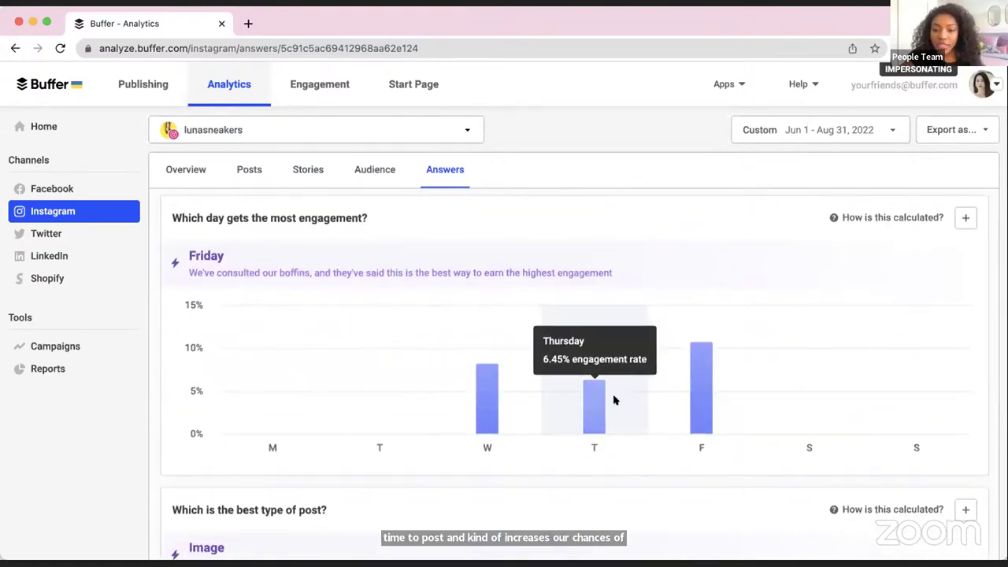
pyautogui.moveTo(699, 396)
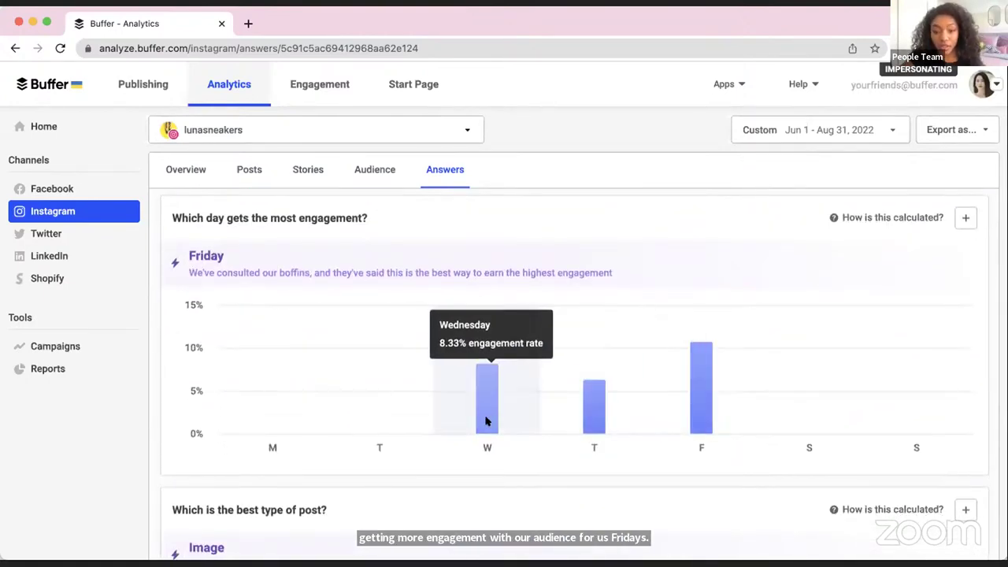
pyautogui.moveTo(605, 412)
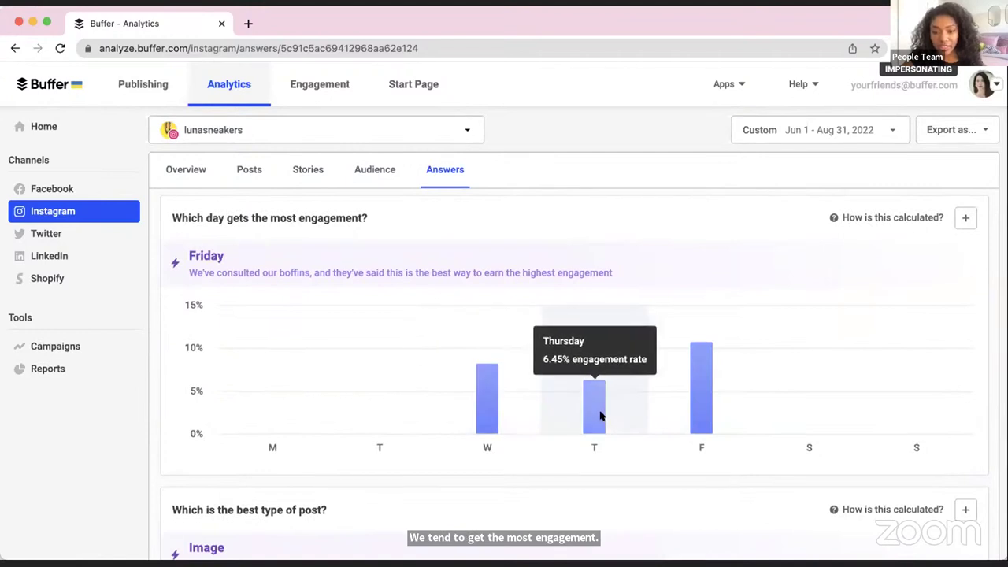
pyautogui.scroll(-3, 600, 416)
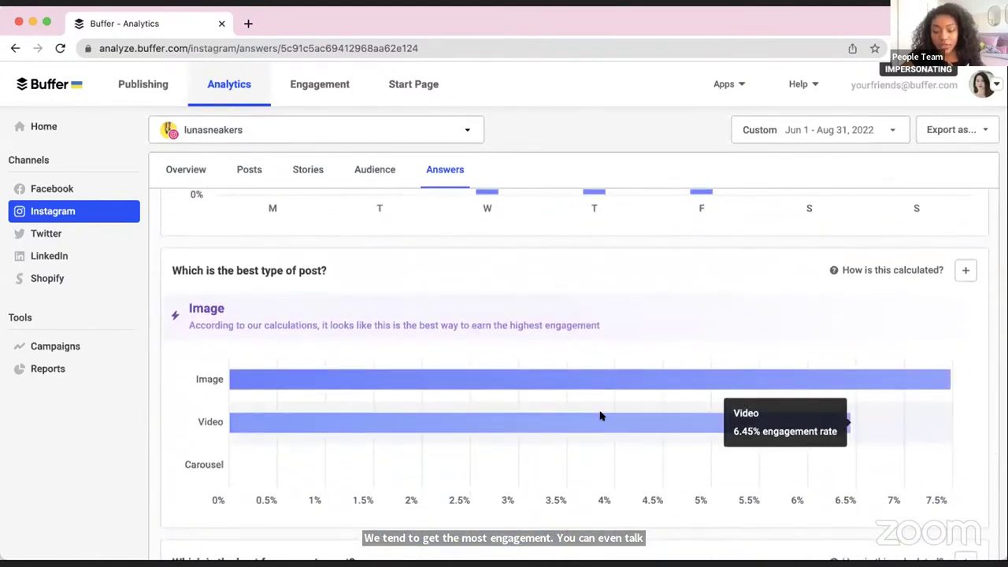
pyautogui.moveTo(603, 385)
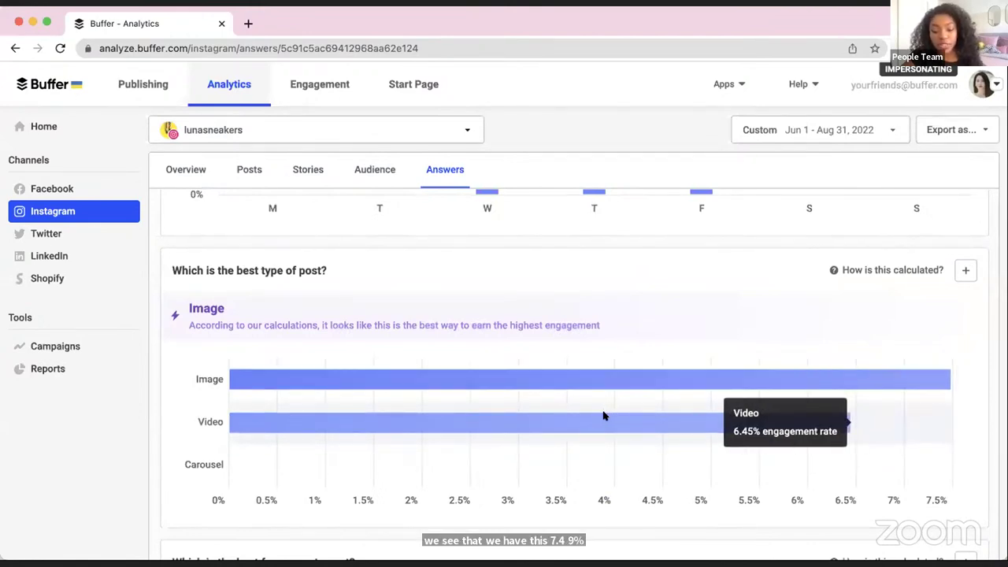
pyautogui.moveTo(596, 465)
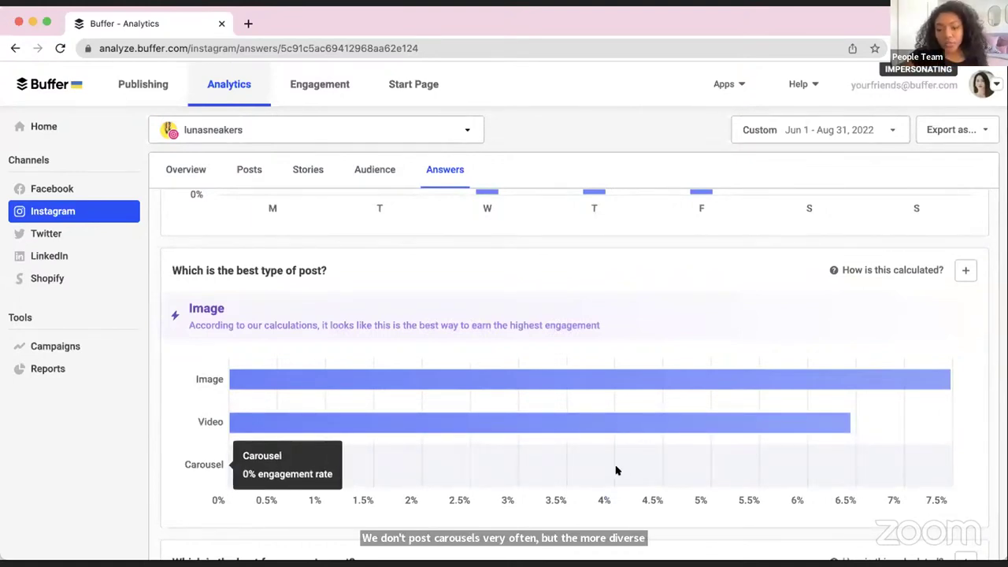
# Examine the best frequency to post on Instagram and return to the answers overview.
pyautogui.scroll(-5, 617, 470)
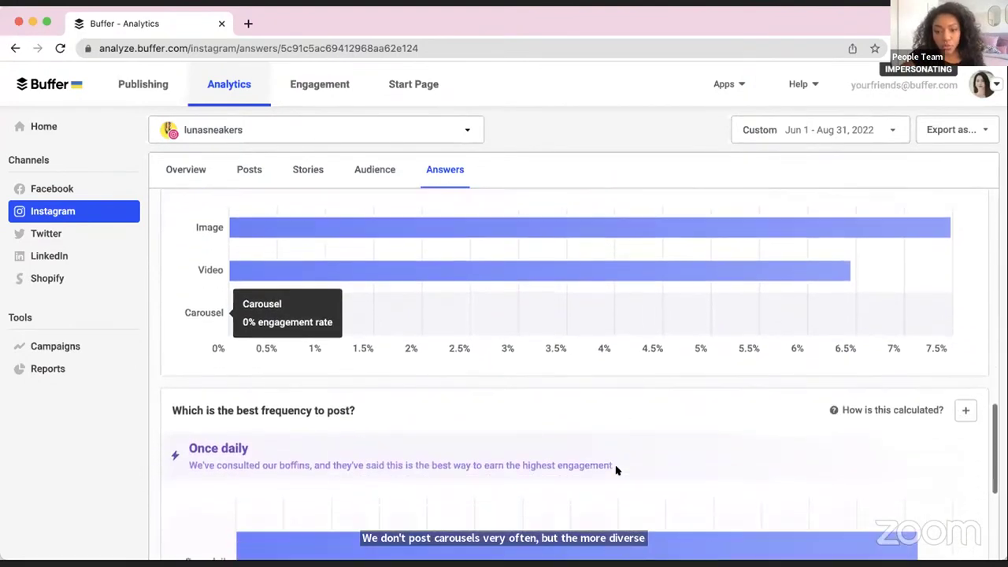
pyautogui.scroll(-3, 617, 470)
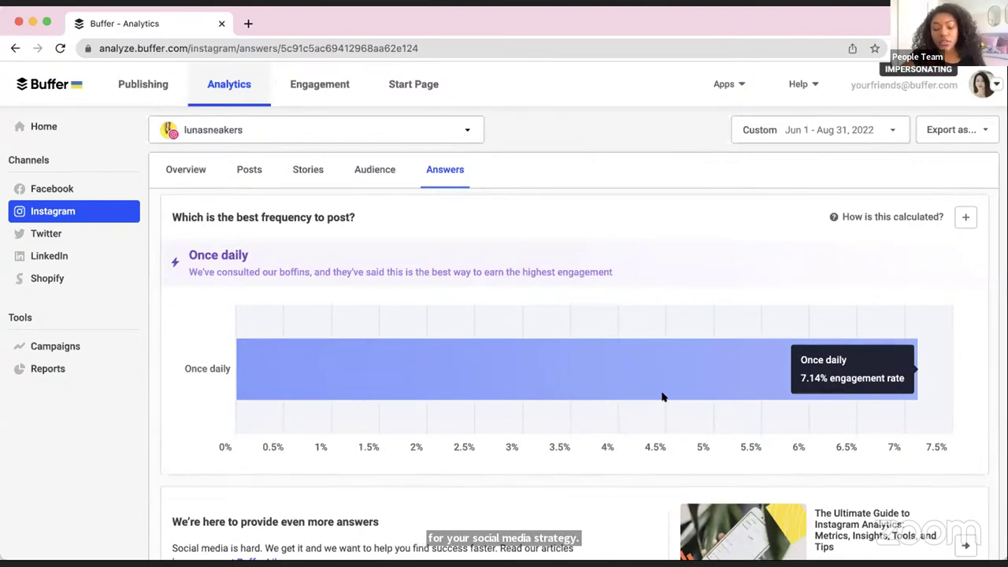
pyautogui.scroll(-1, 662, 397)
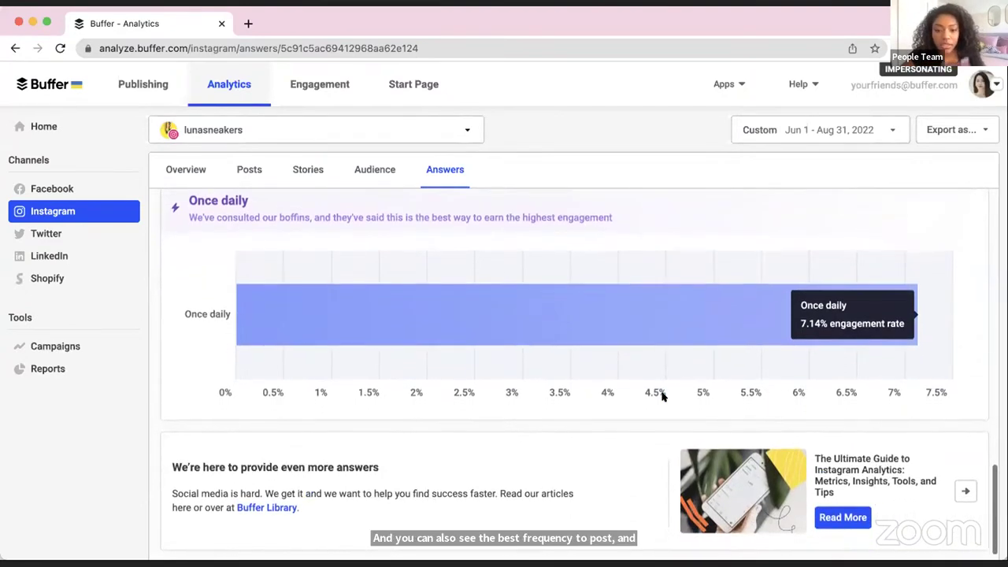
pyautogui.scroll(8, 663, 397)
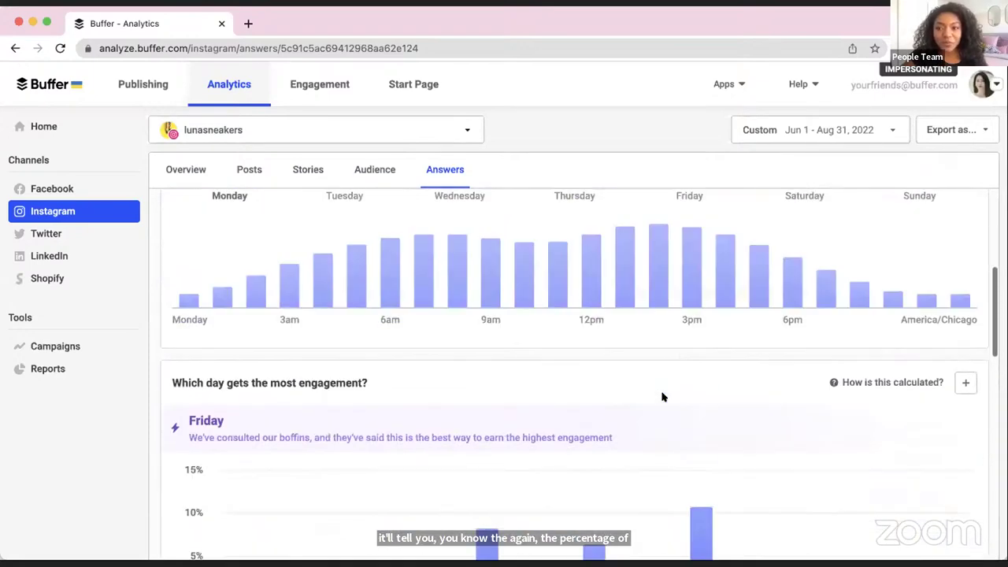
pyautogui.scroll(5, 662, 397)
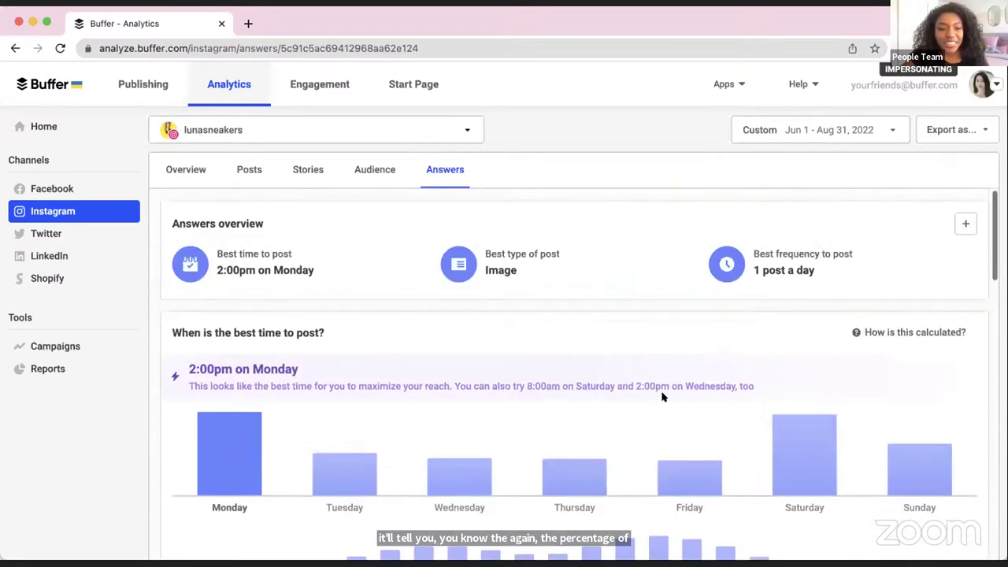
# Open the "End of summer report" and review all its charts and the social channels they belong to.
pyautogui.click(71, 374)
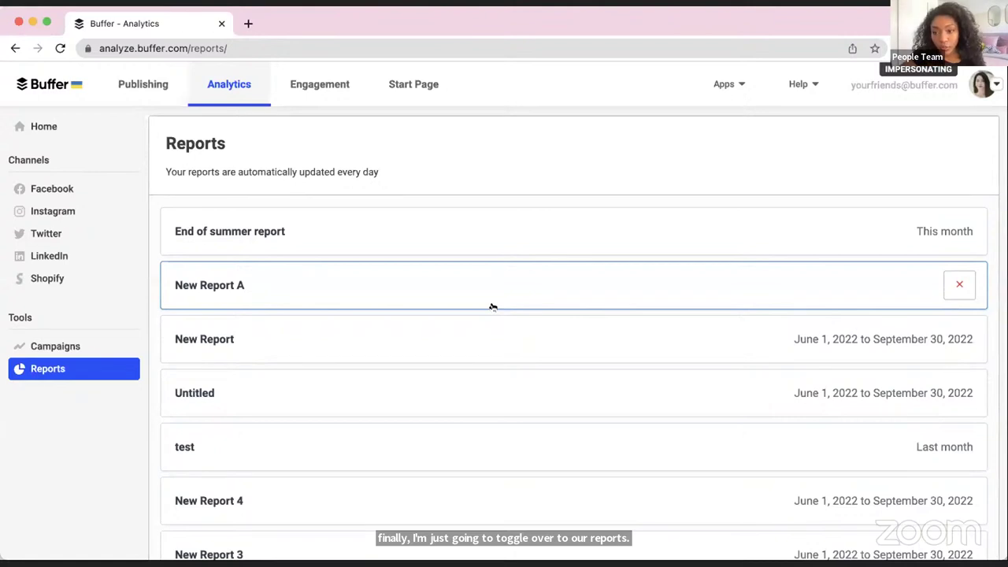
pyautogui.click(607, 240)
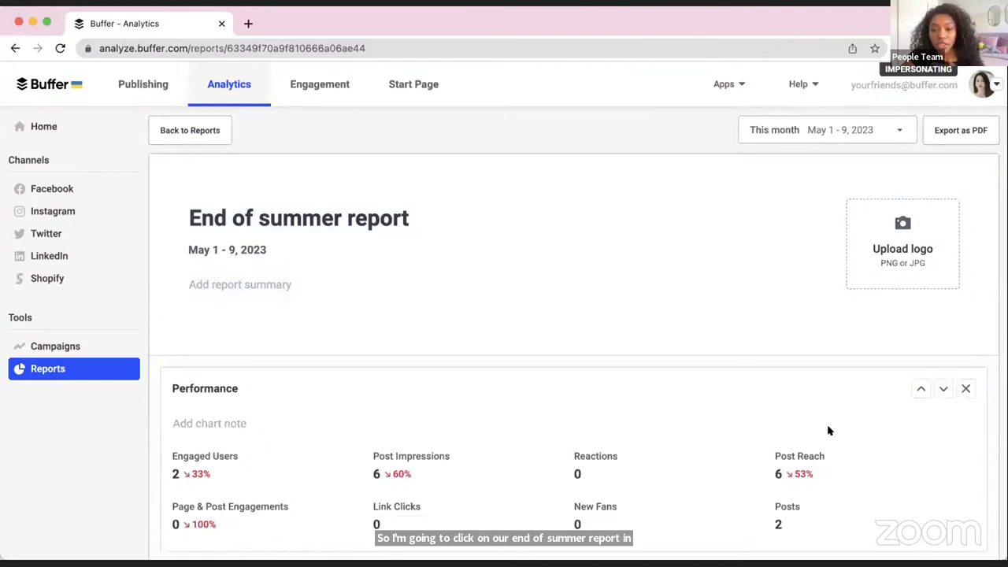
pyautogui.scroll(-10, 828, 430)
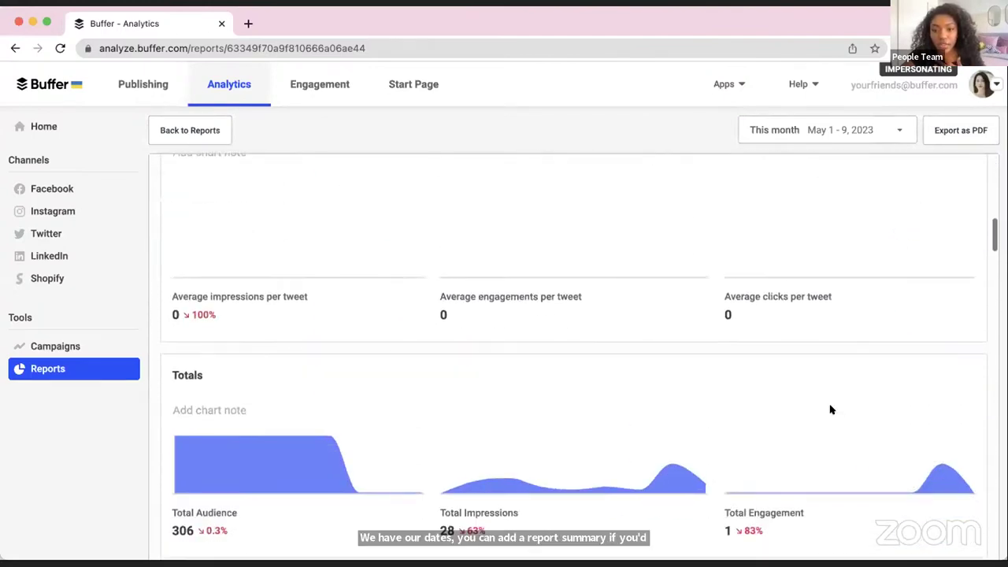
pyautogui.scroll(-10, 830, 410)
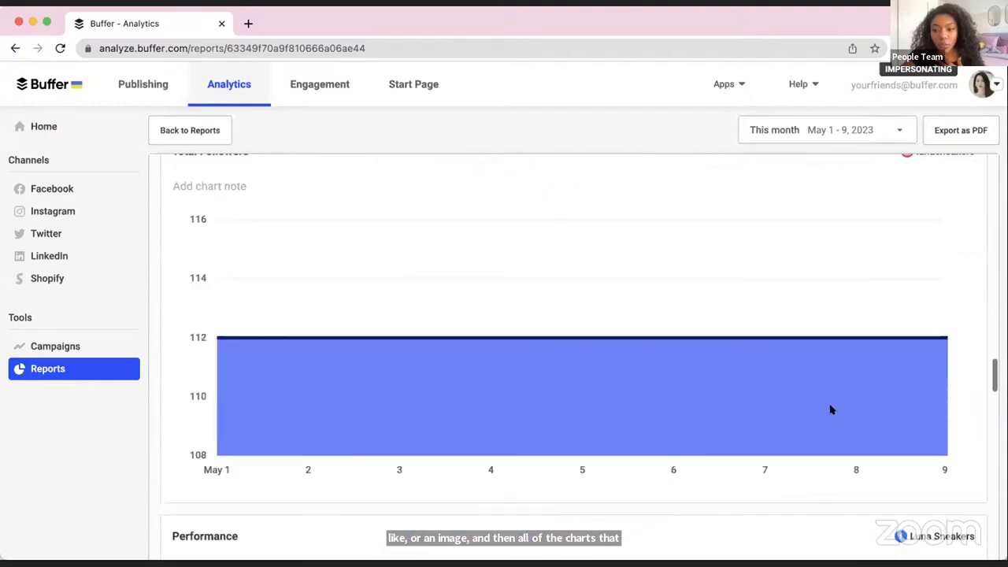
pyautogui.scroll(-10, 831, 405)
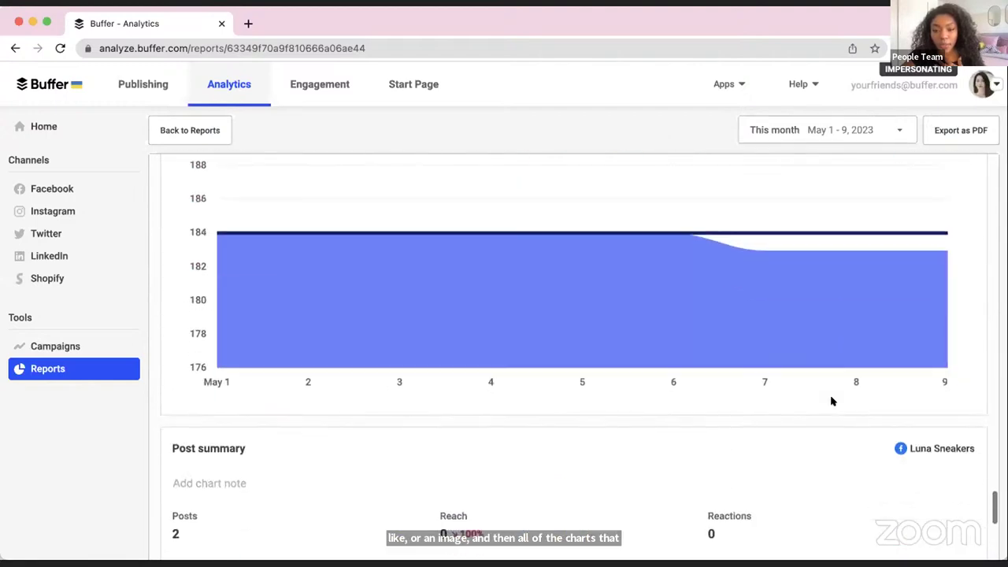
pyautogui.scroll(-5, 831, 401)
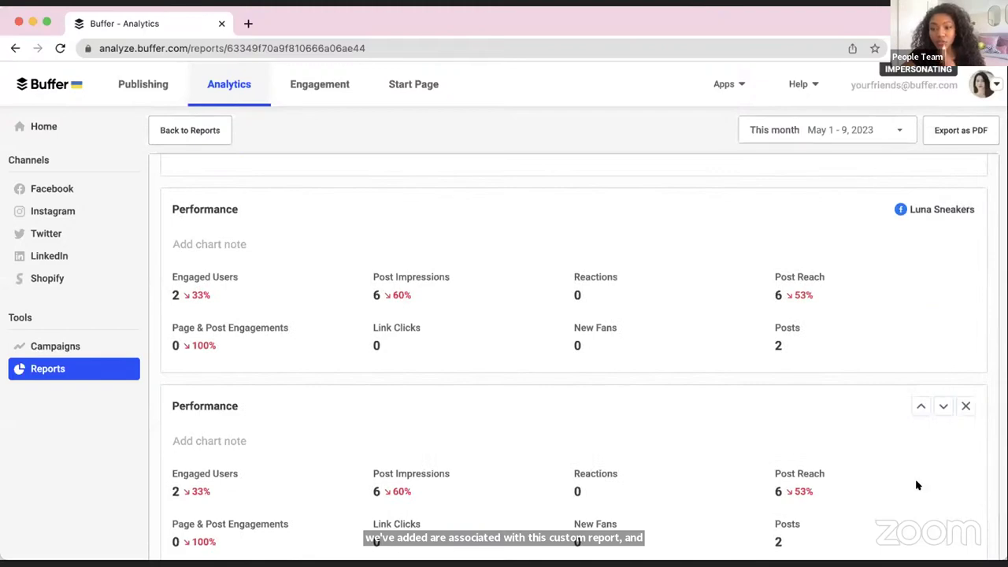
pyautogui.scroll(-1, 917, 484)
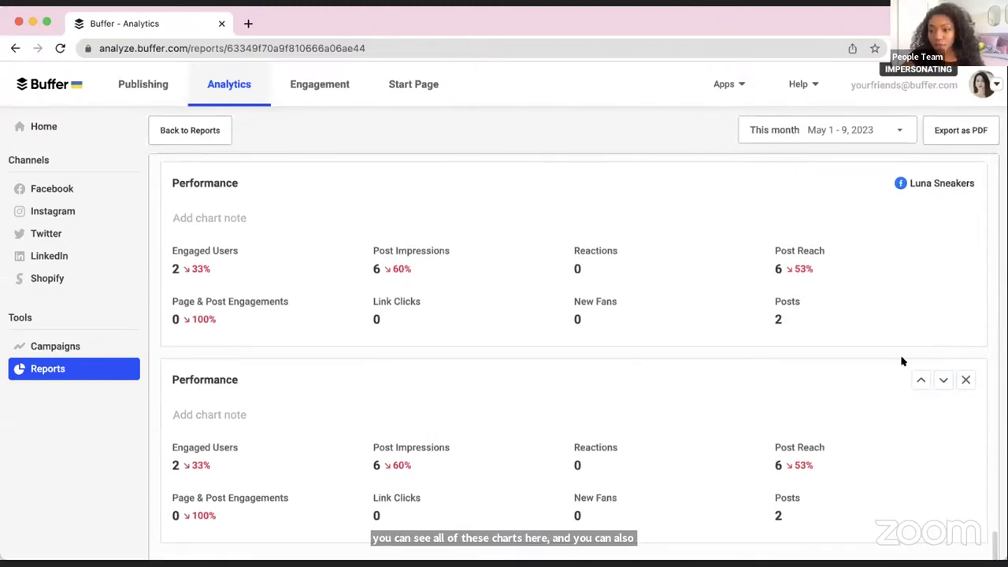
pyautogui.scroll(8, 902, 358)
pyautogui.scroll(-3, 902, 360)
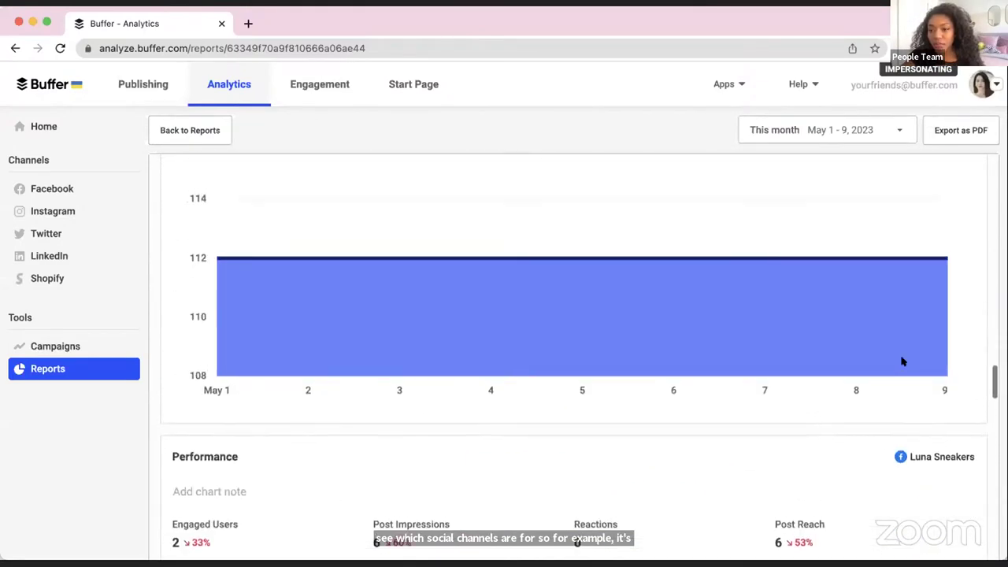
pyautogui.scroll(3, 902, 361)
pyautogui.scroll(-1, 903, 361)
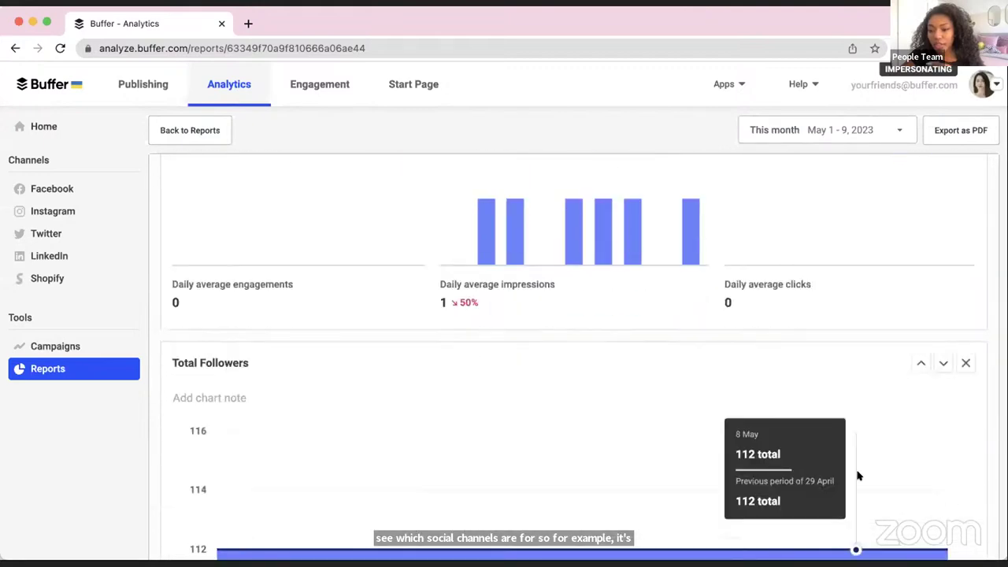
pyautogui.scroll(2, 801, 398)
pyautogui.scroll(10, 801, 398)
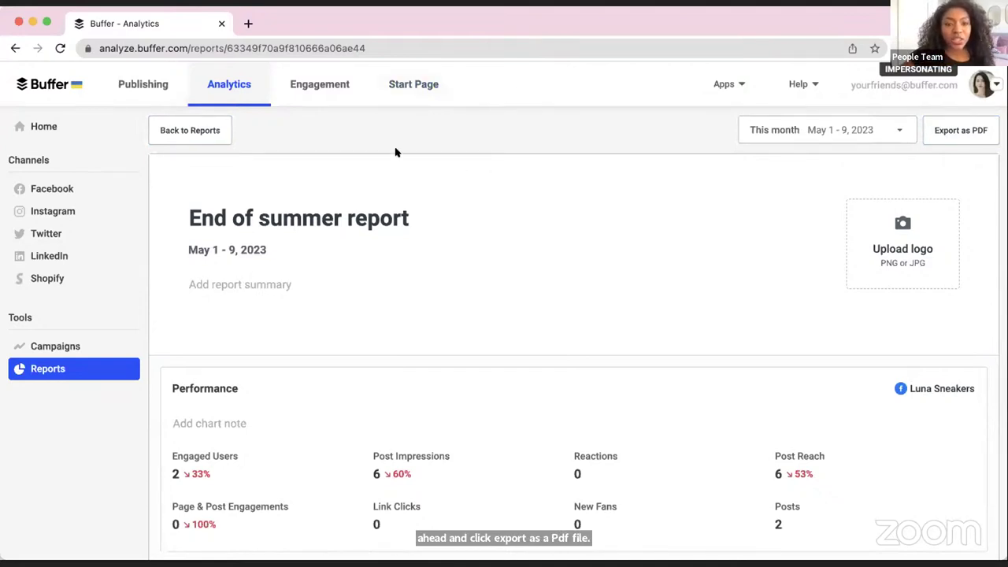
# Open Engagement, view the comment filters for negativity, order and question without applying one, and browse the lunasneakers post grid.
pyautogui.click(277, 85)
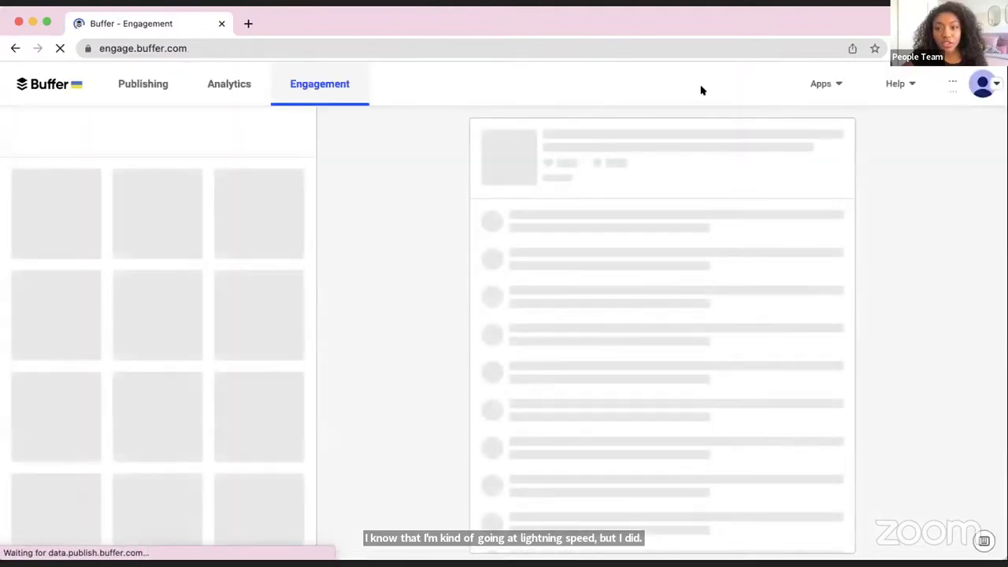
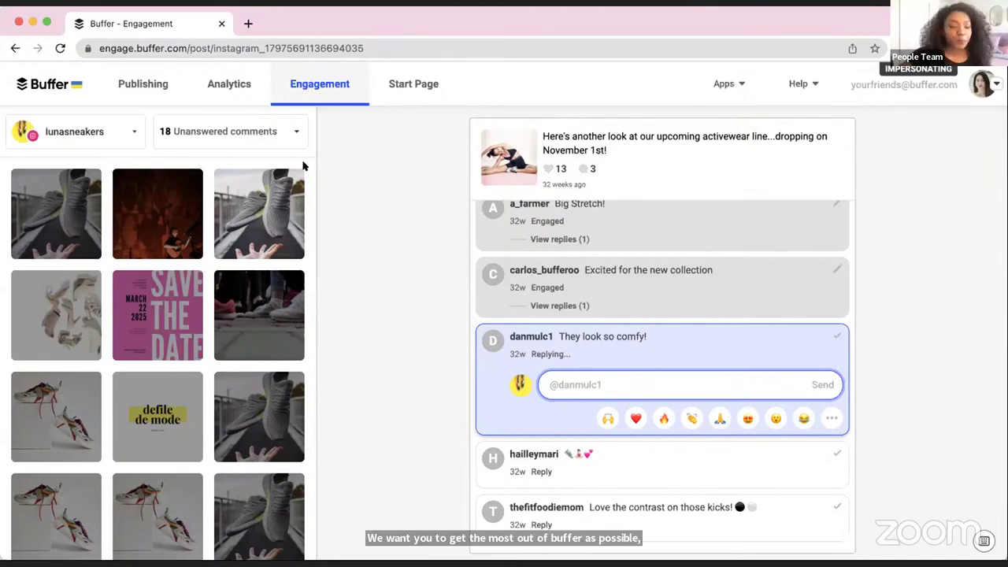
pyautogui.click(234, 138)
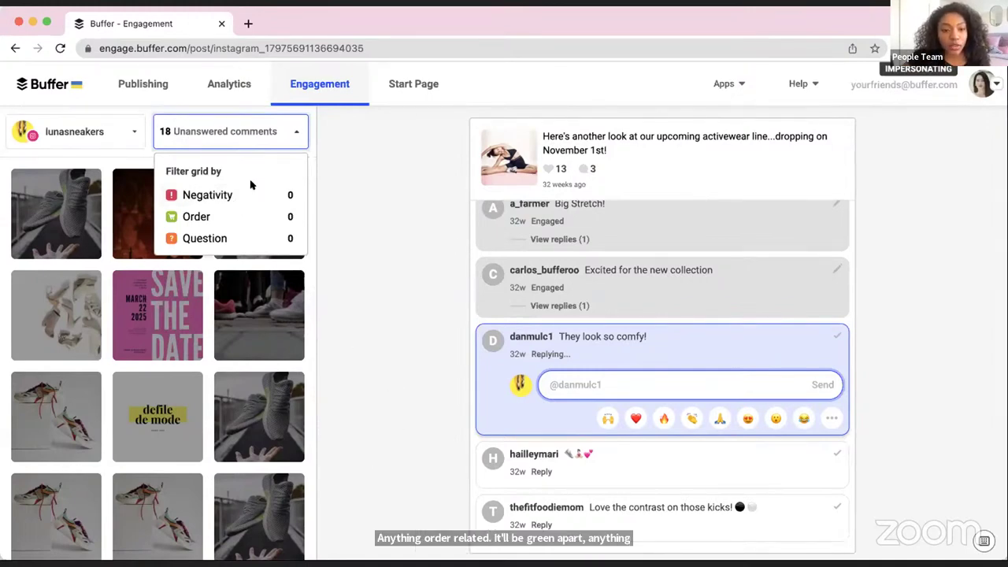
pyautogui.click(350, 278)
pyautogui.scroll(-10, 307, 335)
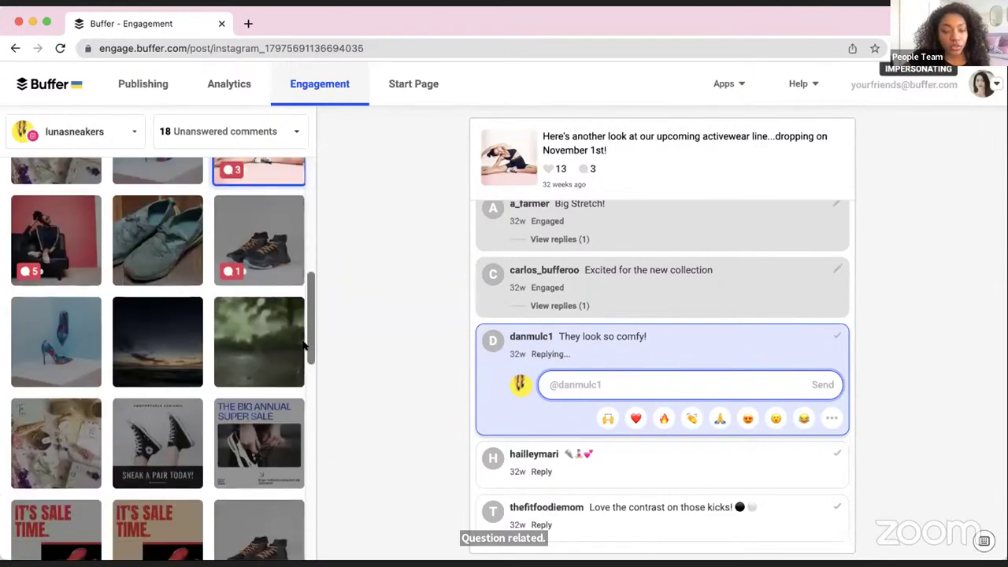
# Reply "Thanks! 🙌" to the comment "They look so comfy!" on the upcoming activewear line post and send it.
pyautogui.scroll(3, 305, 345)
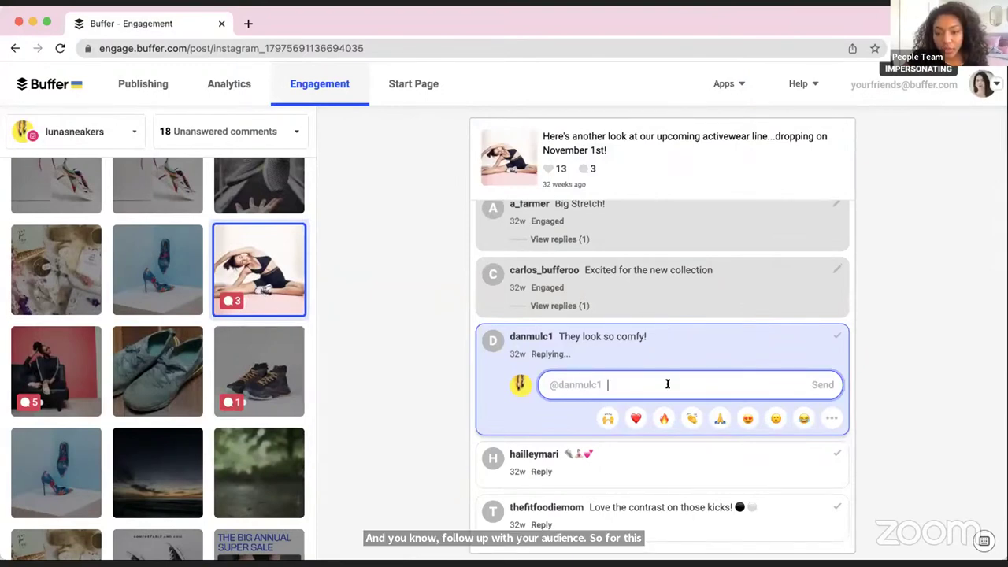
pyautogui.write('Thanks! 🙌')
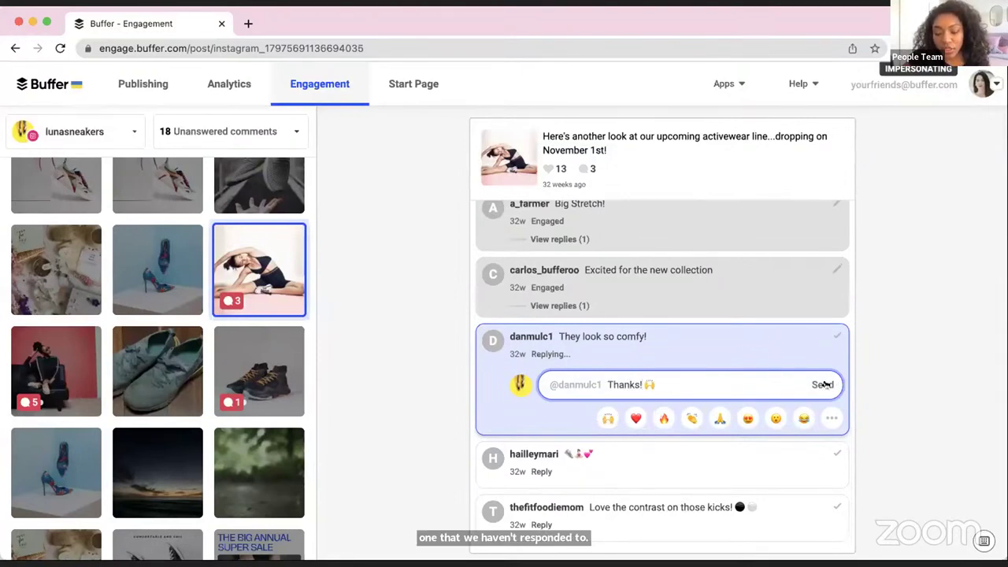
pyautogui.click(824, 384)
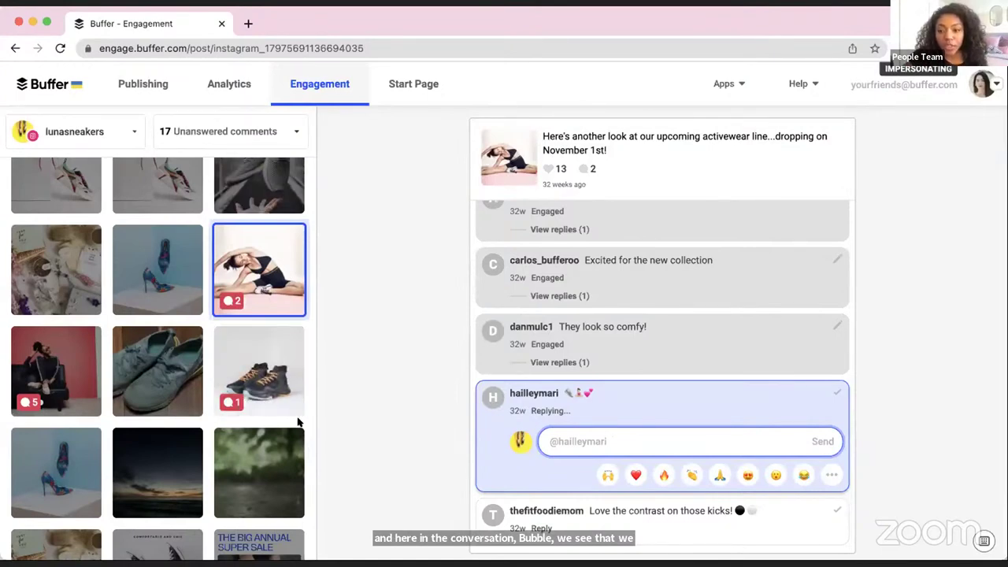
# Open the comments of the activewear sneak peek post showing five unanswered comments.
pyautogui.scroll(-3, 209, 381)
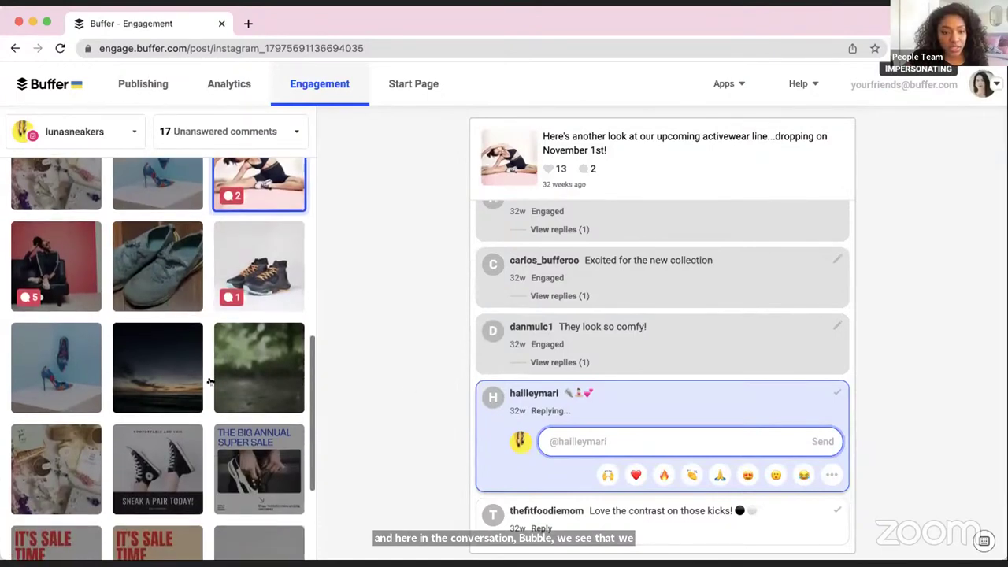
pyautogui.scroll(-2, 210, 381)
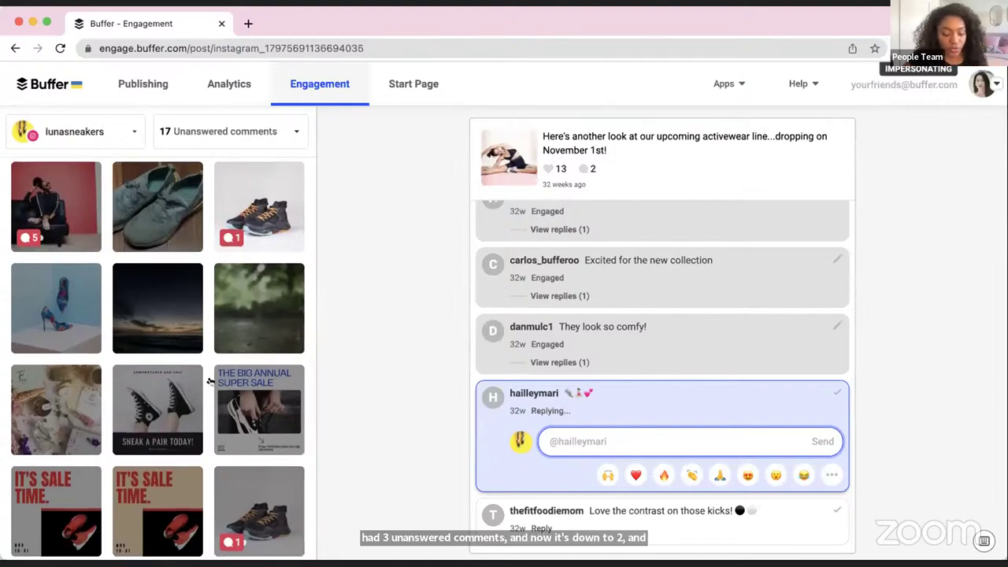
pyautogui.click(76, 231)
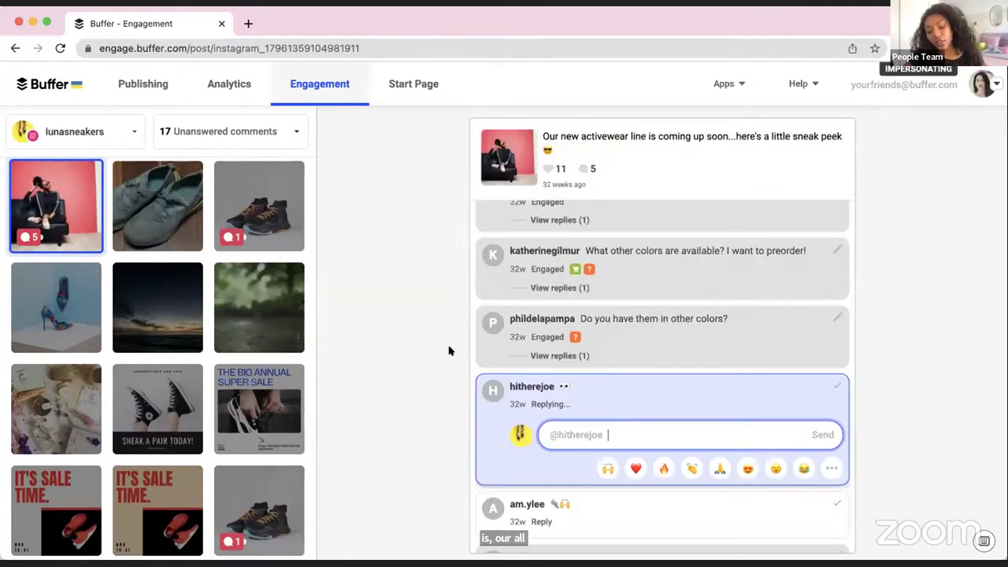
pyautogui.scroll(-15, 342, 373)
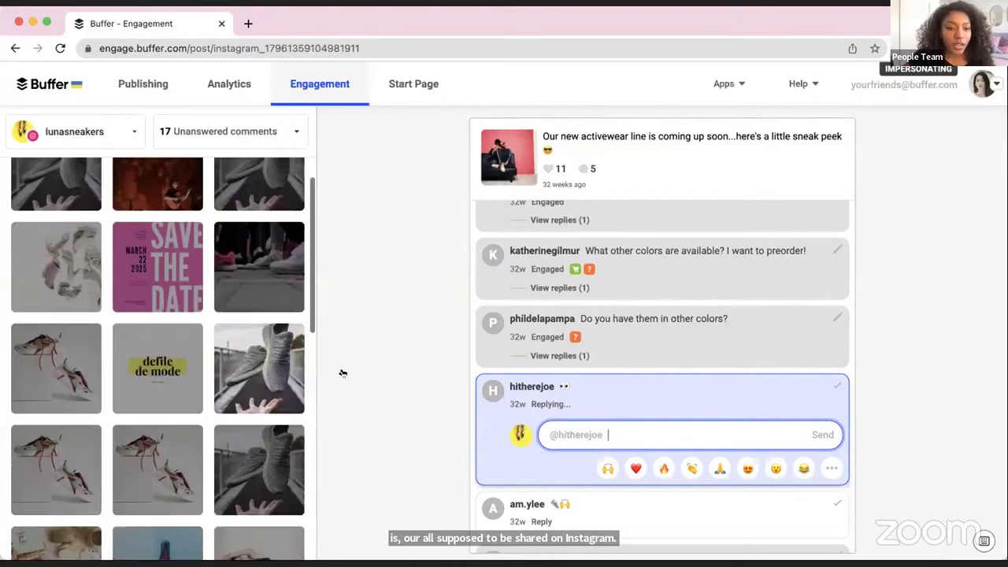
# Switch Engagement from the lunasneakers Instagram account to the Luna Sneakers Facebook channel.
pyautogui.scroll(1, 342, 372)
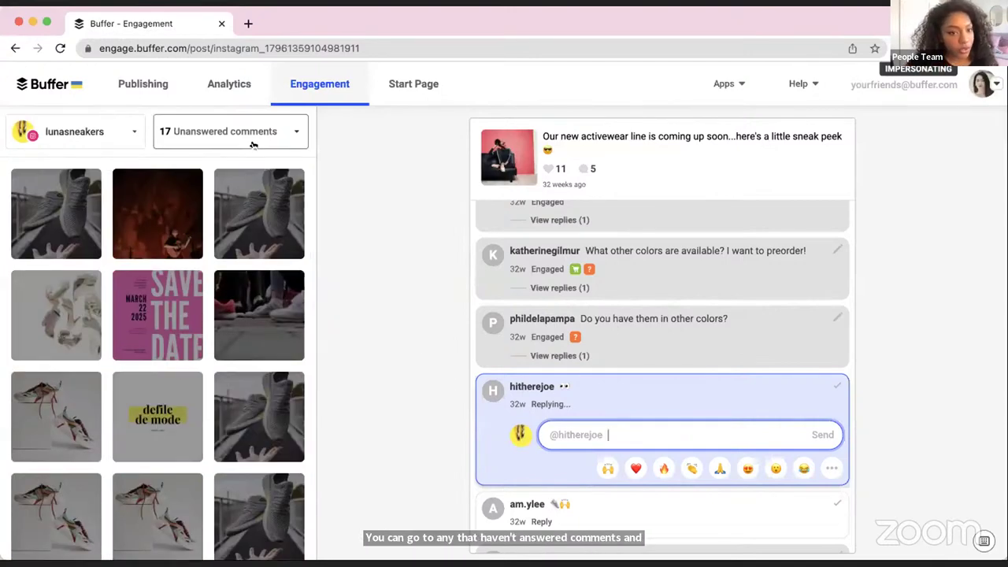
pyautogui.click(117, 142)
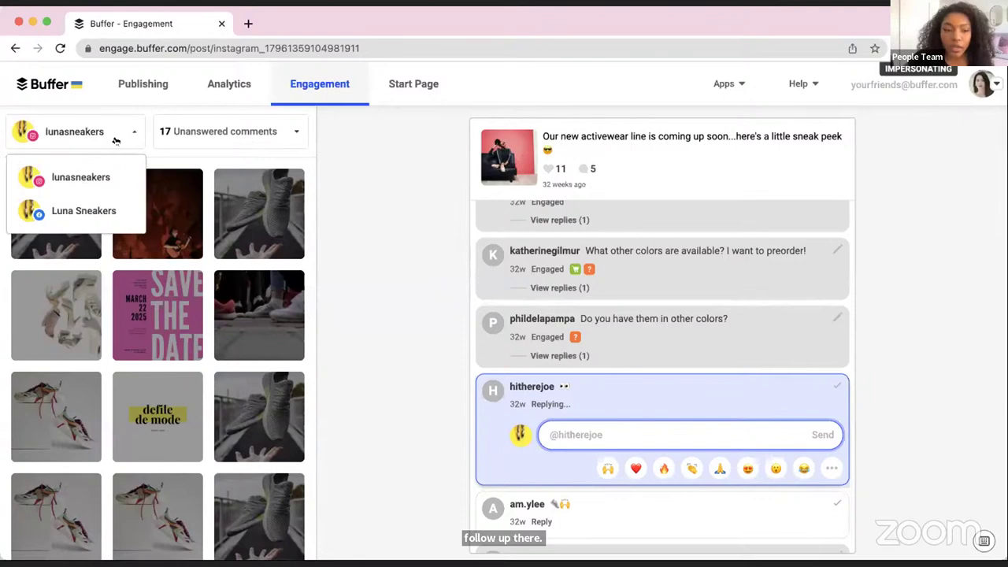
pyautogui.click(105, 206)
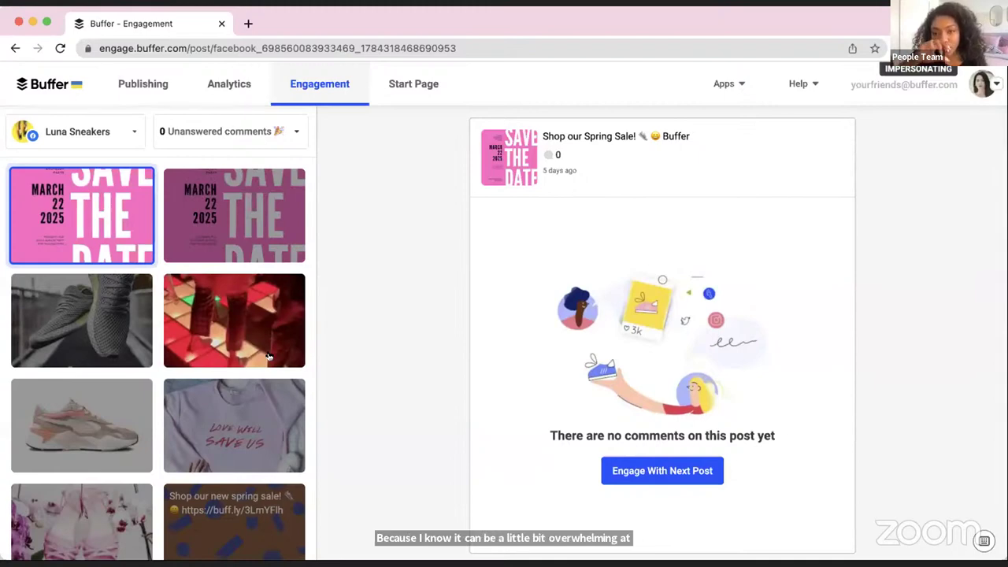
# Open the lunasneakers Start Page editor and look over the page header and site layout blocks.
pyautogui.click(399, 93)
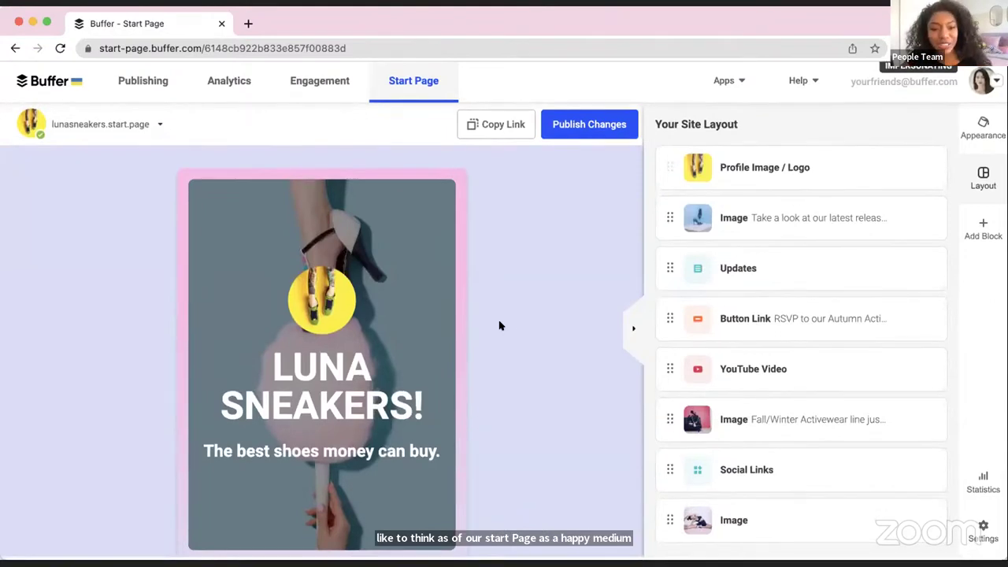
pyautogui.scroll(-2, 404, 338)
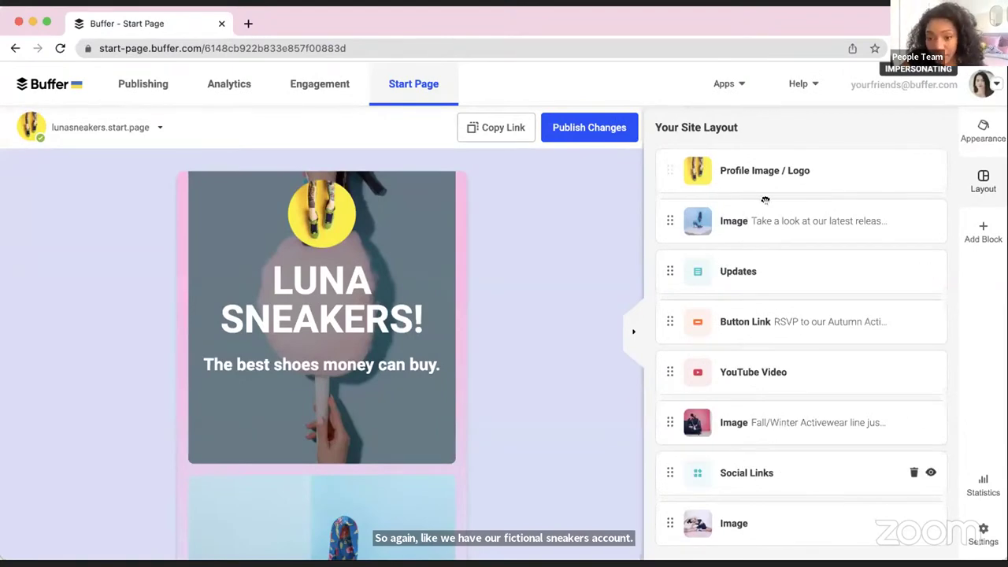
pyautogui.moveTo(662, 220)
pyautogui.mouseDown()
pyautogui.moveTo(663, 271)
pyautogui.moveTo(666, 214)
pyautogui.mouseUp()
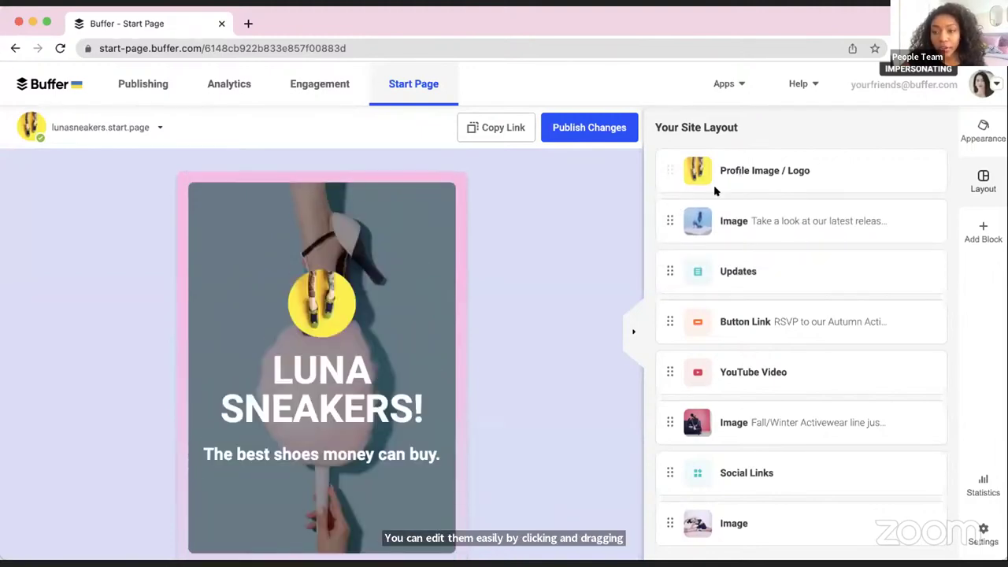
# Open the Profile Image / Logo block, review its logo, name, description and header format settings, and return to the site layout.
pyautogui.click(795, 172)
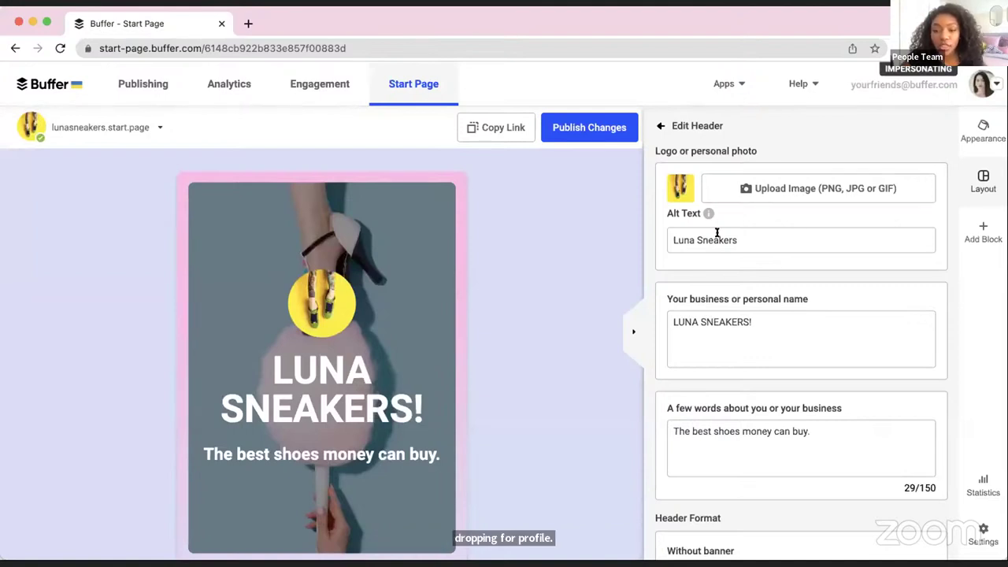
pyautogui.scroll(-3, 769, 348)
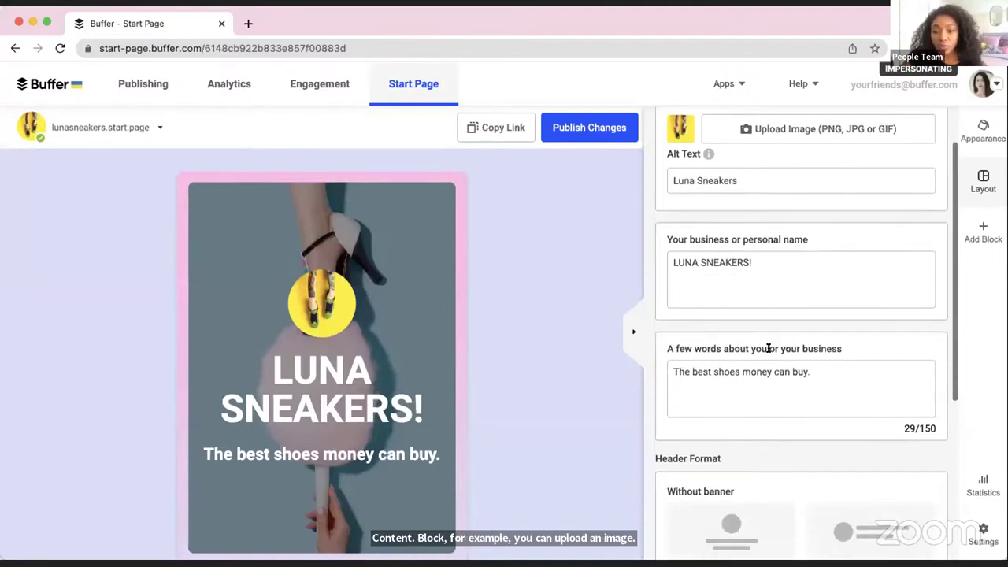
pyautogui.scroll(-4, 767, 347)
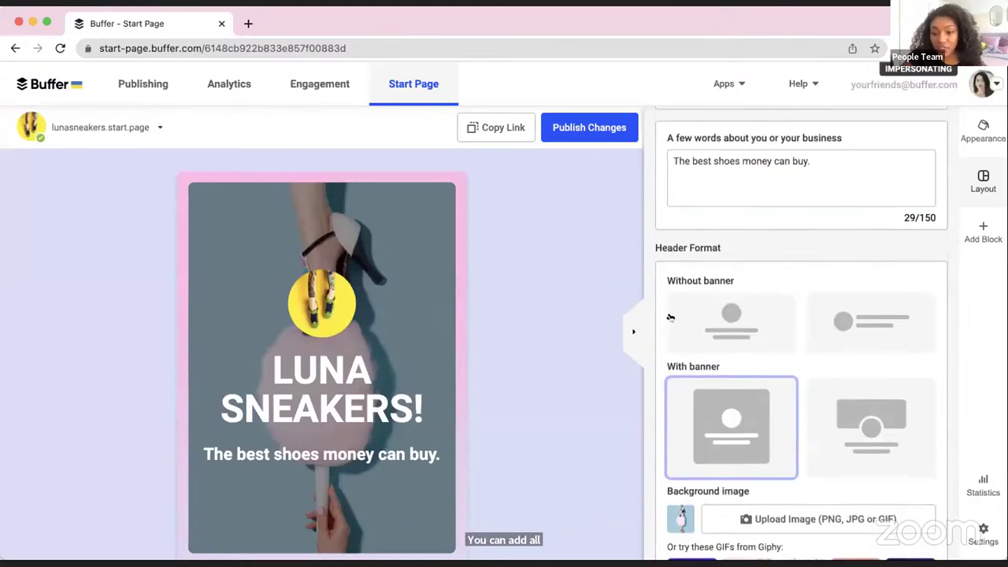
pyautogui.scroll(7, 648, 331)
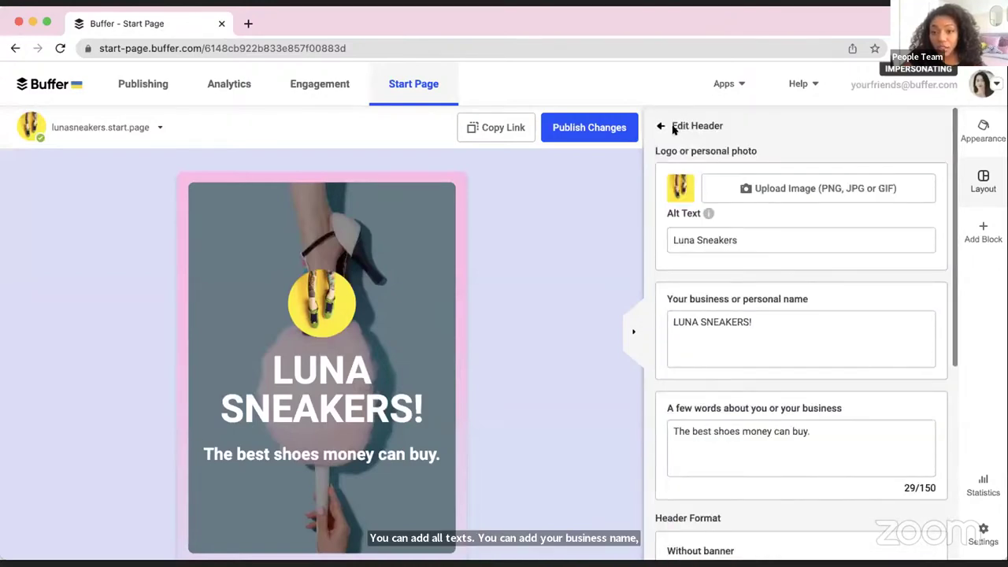
pyautogui.click(662, 125)
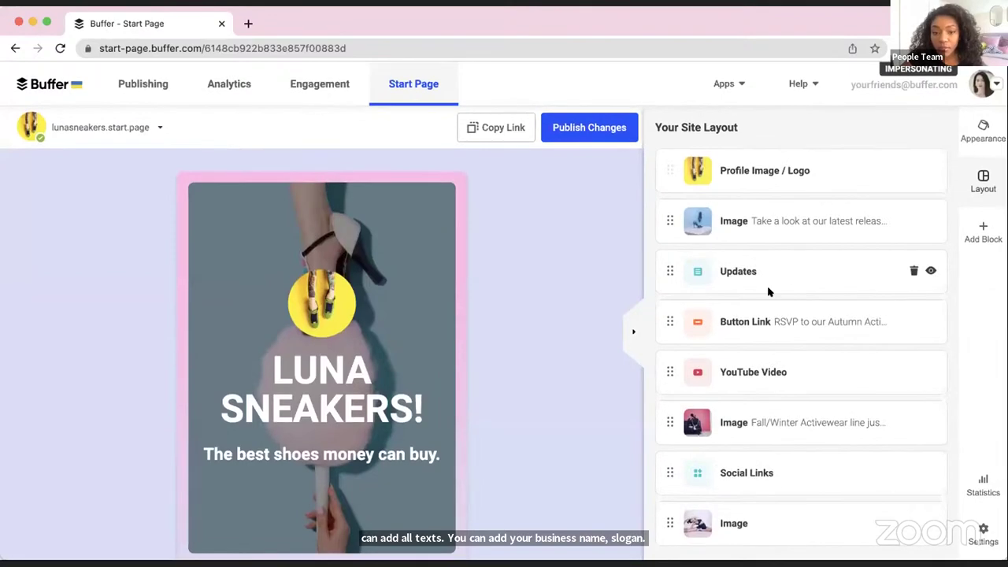
# Examine the content blocks in the page preview, from the releases image and updates feed to the RSVP button, video and social links.
pyautogui.scroll(-5, 409, 372)
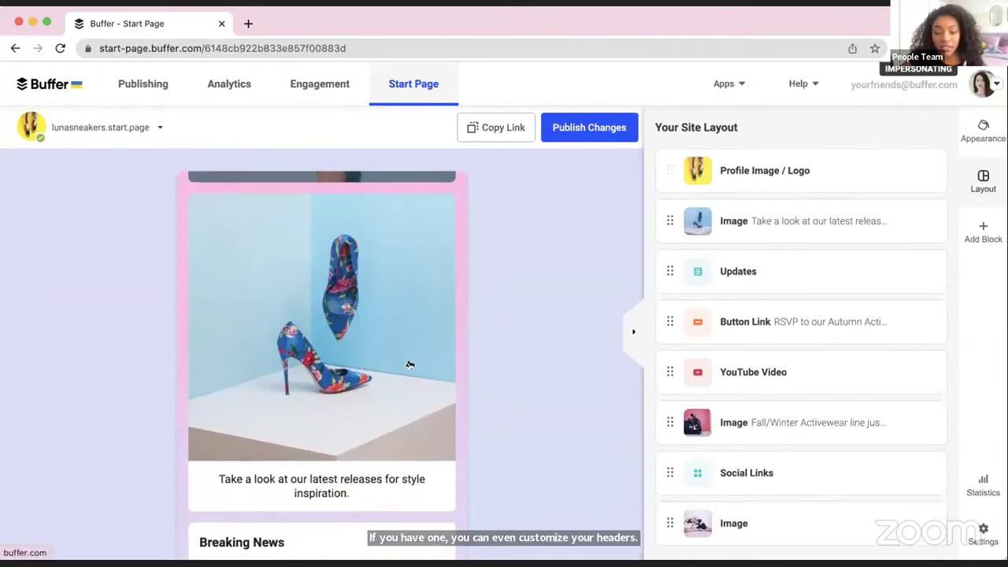
pyautogui.scroll(3, 408, 364)
pyautogui.scroll(-3, 409, 364)
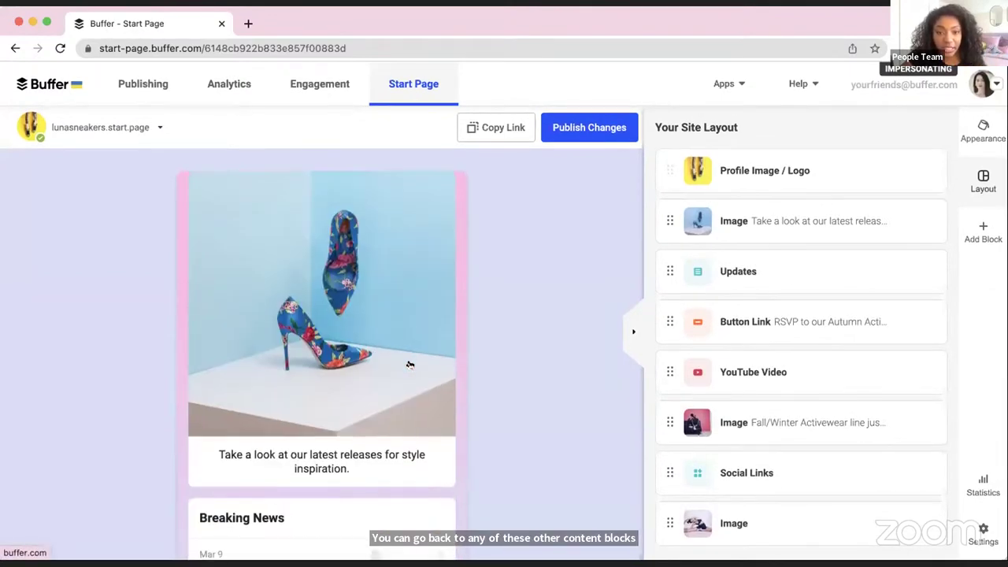
pyautogui.scroll(-1, 409, 364)
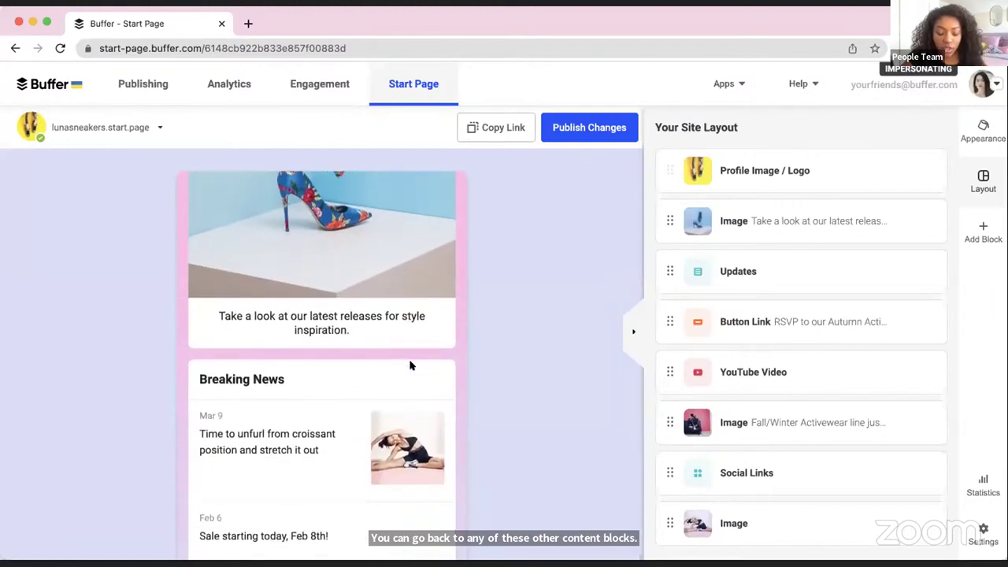
pyautogui.scroll(-6, 410, 365)
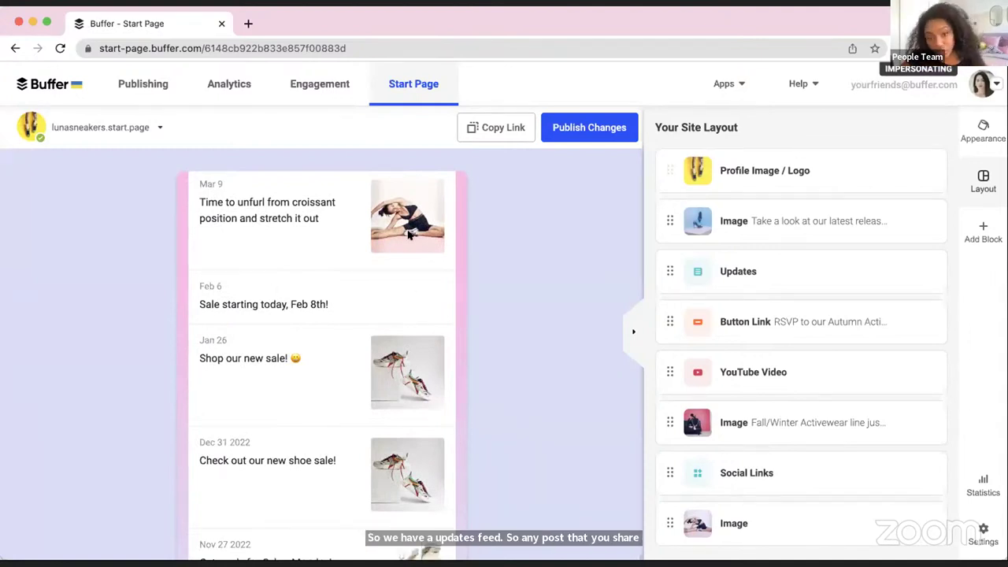
pyautogui.scroll(-2, 400, 346)
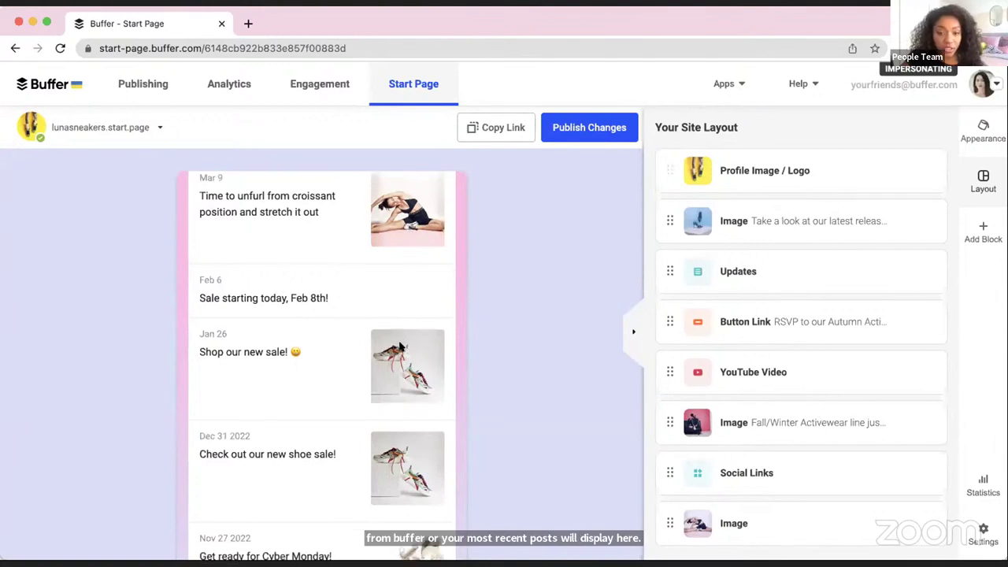
pyautogui.scroll(-5, 400, 346)
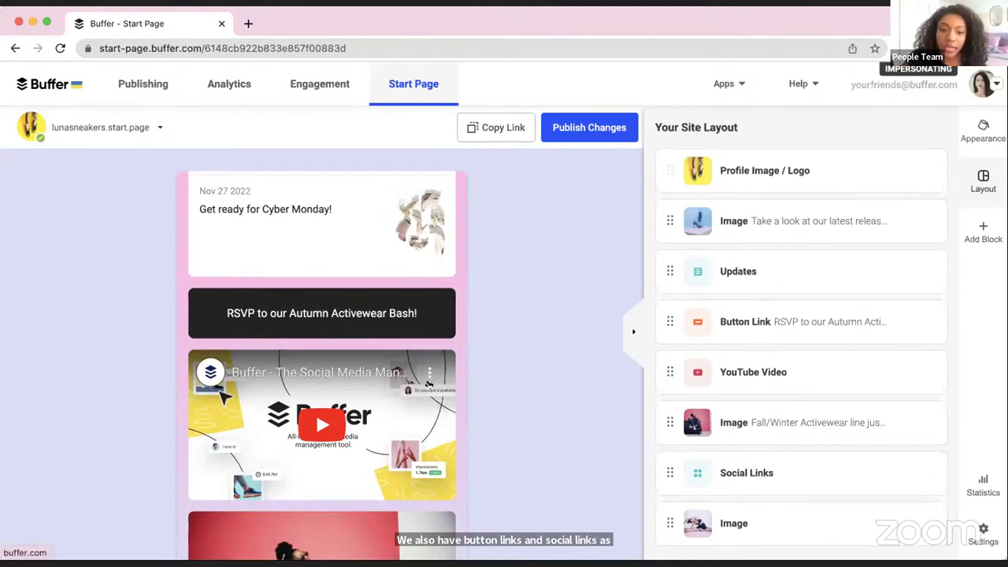
pyautogui.scroll(-2, 429, 385)
pyautogui.scroll(-5, 429, 383)
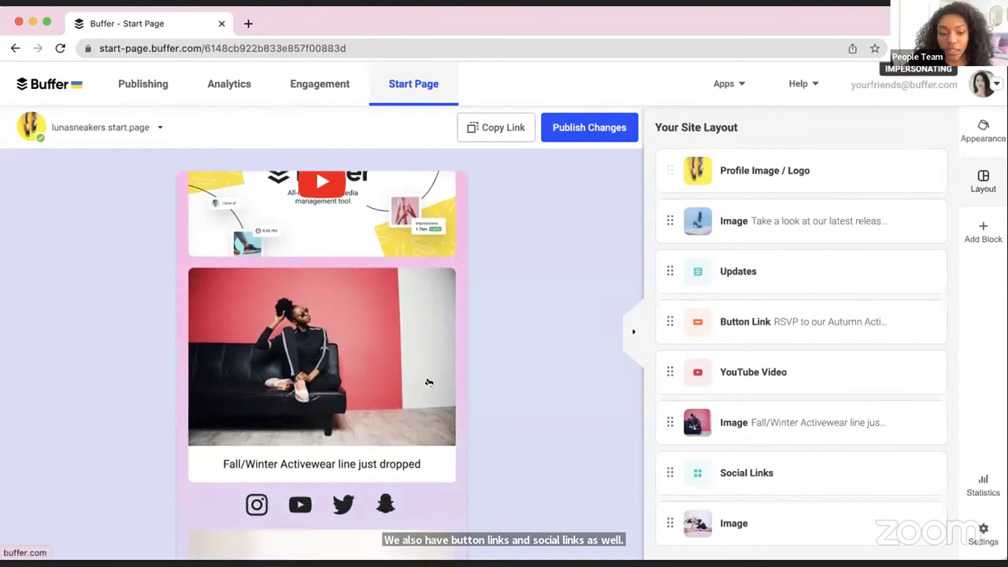
# Open the Social Links block and review the social link types available to add, without adding one.
pyautogui.click(770, 472)
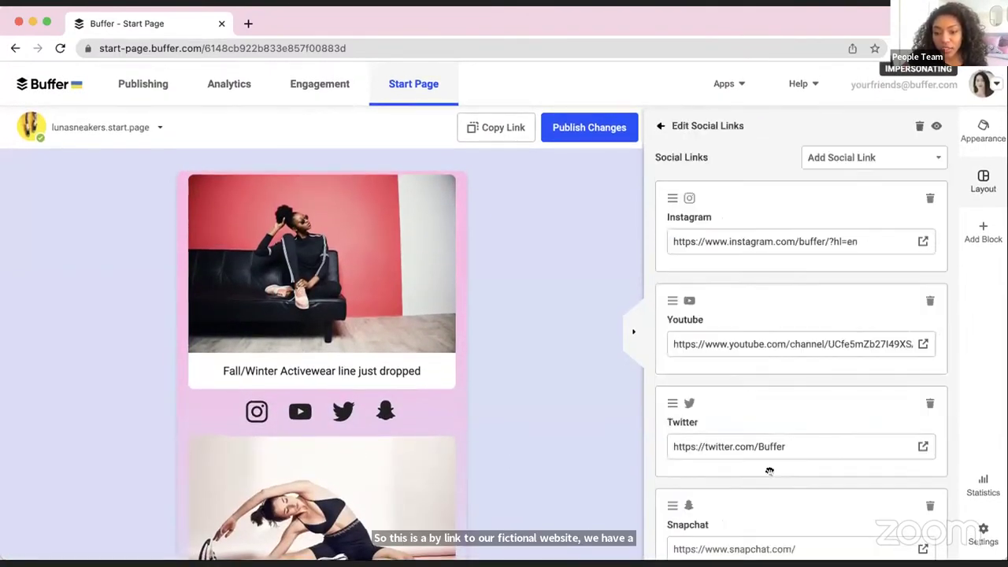
pyautogui.scroll(-1, 762, 362)
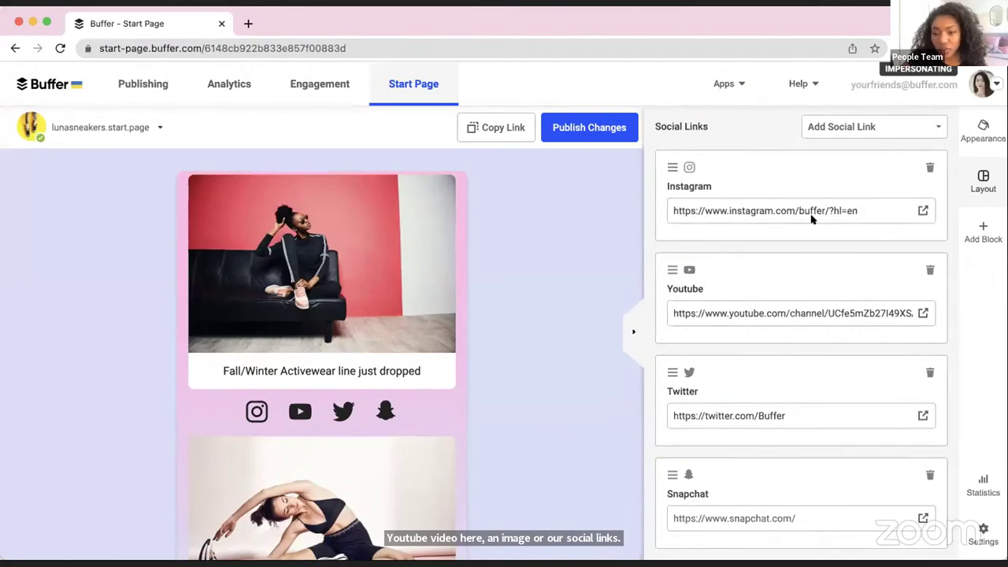
pyautogui.click(874, 128)
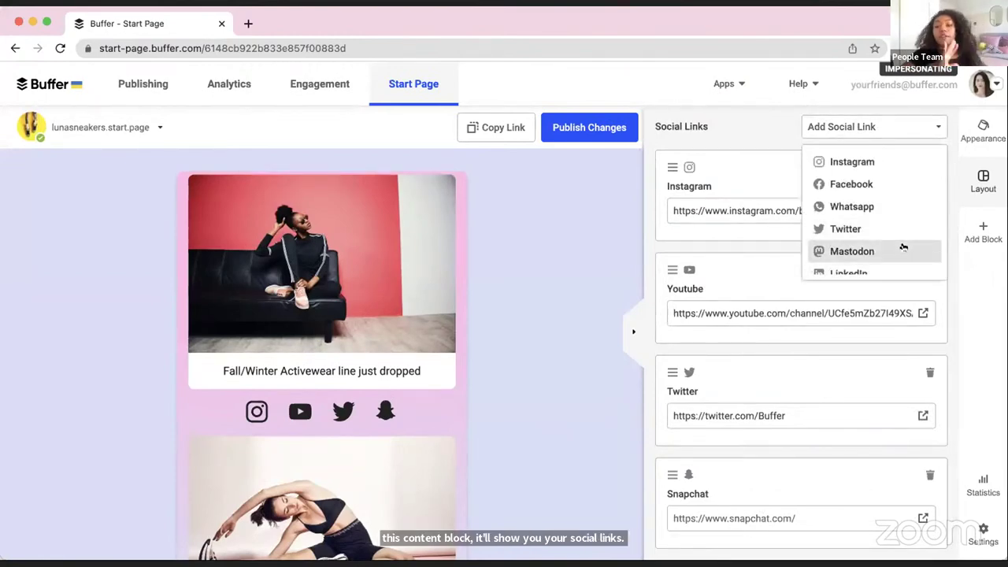
pyautogui.scroll(-5, 904, 247)
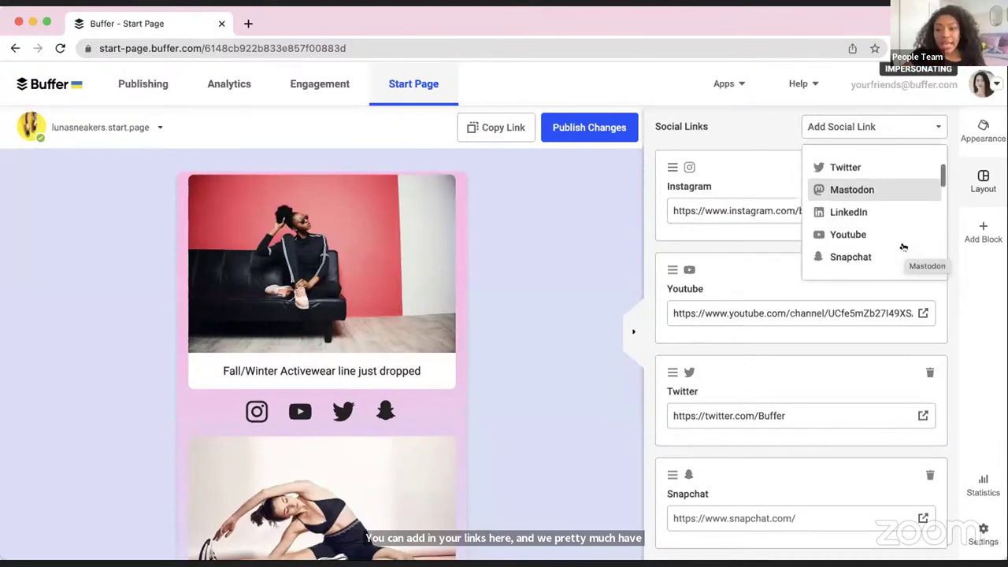
pyautogui.scroll(-3, 904, 247)
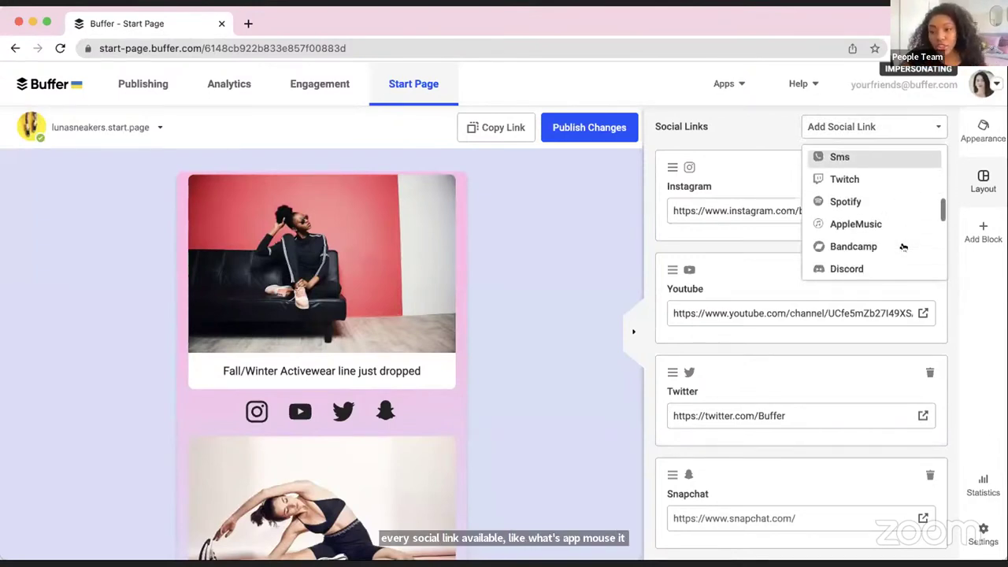
pyautogui.scroll(-3, 903, 247)
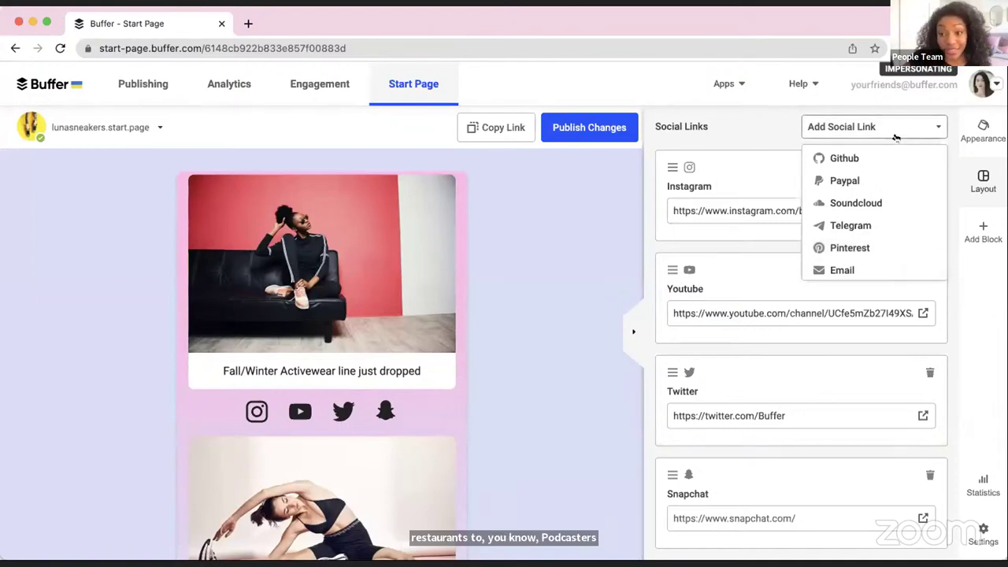
pyautogui.click(895, 137)
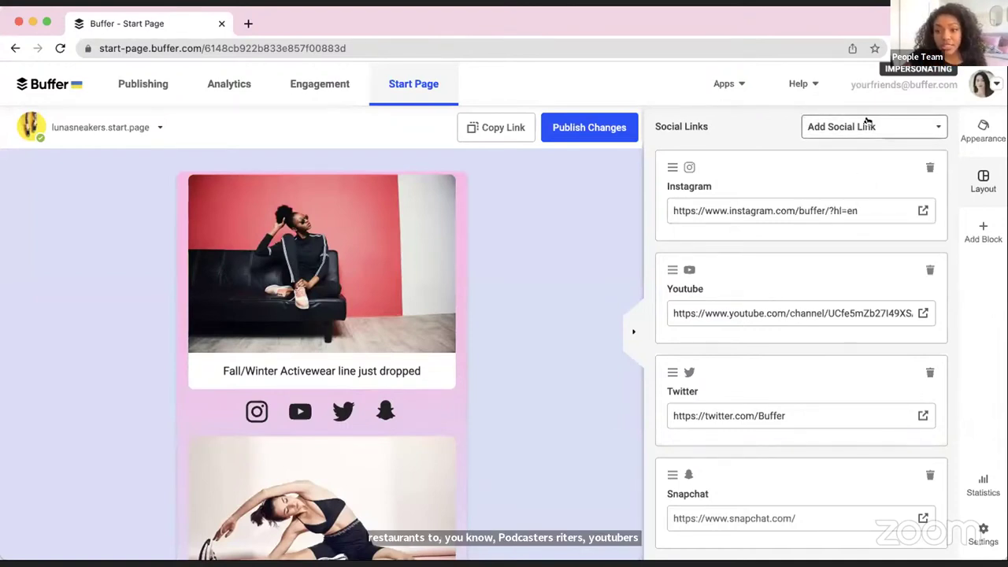
# Collapse the editing sidebar and review the Start Page preview from the social links up to the header.
pyautogui.click(634, 334)
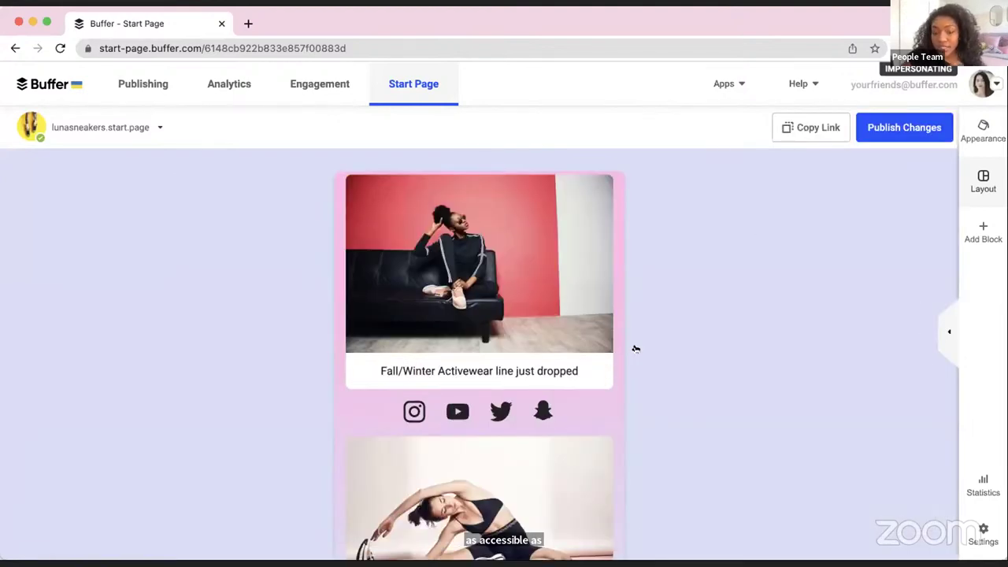
pyautogui.scroll(-2, 607, 332)
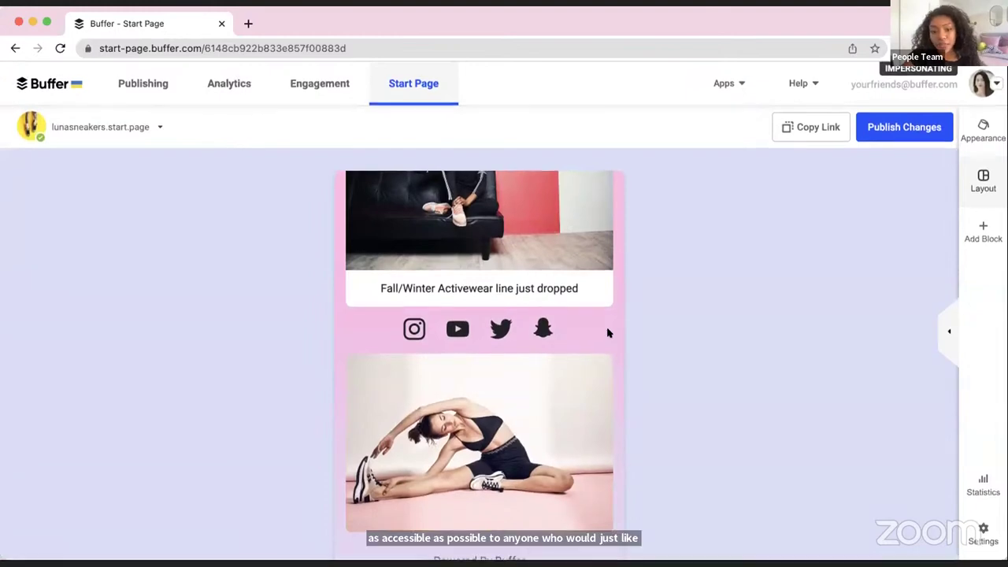
pyautogui.scroll(5, 712, 338)
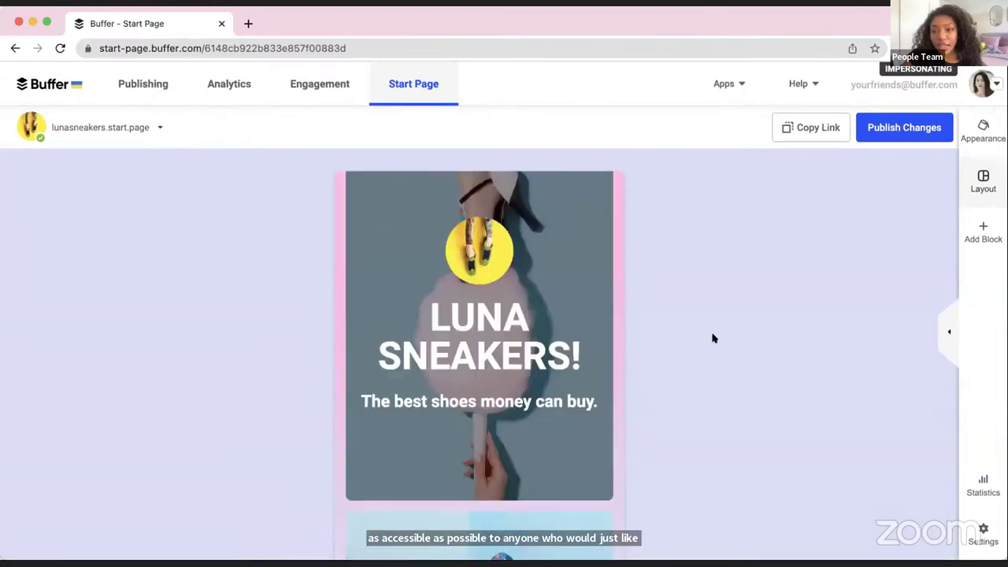
# Open the Start Page statistics and review page views, links with most clicks and social link clicks.
pyautogui.click(982, 486)
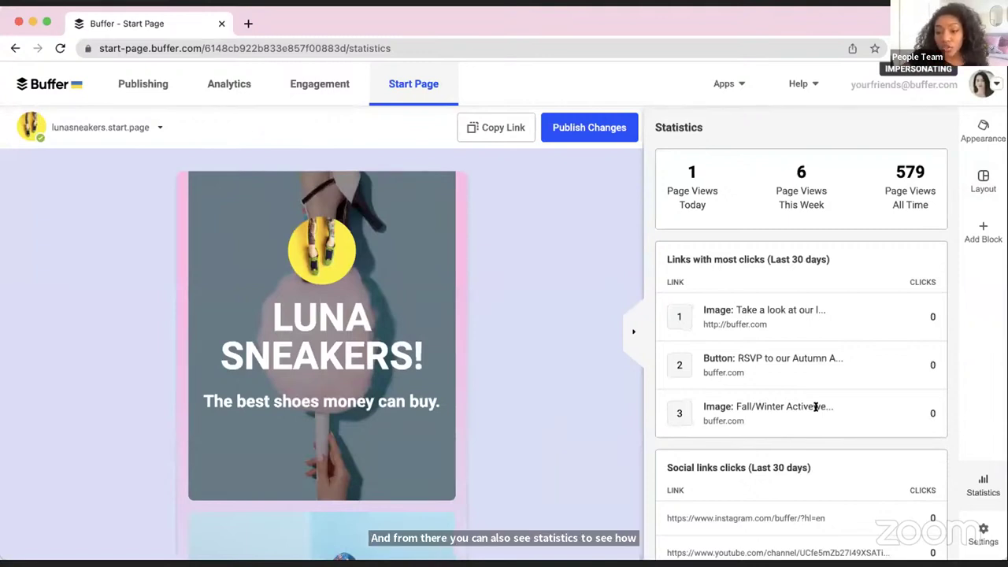
pyautogui.scroll(-1, 815, 363)
pyautogui.scroll(-1, 815, 363)
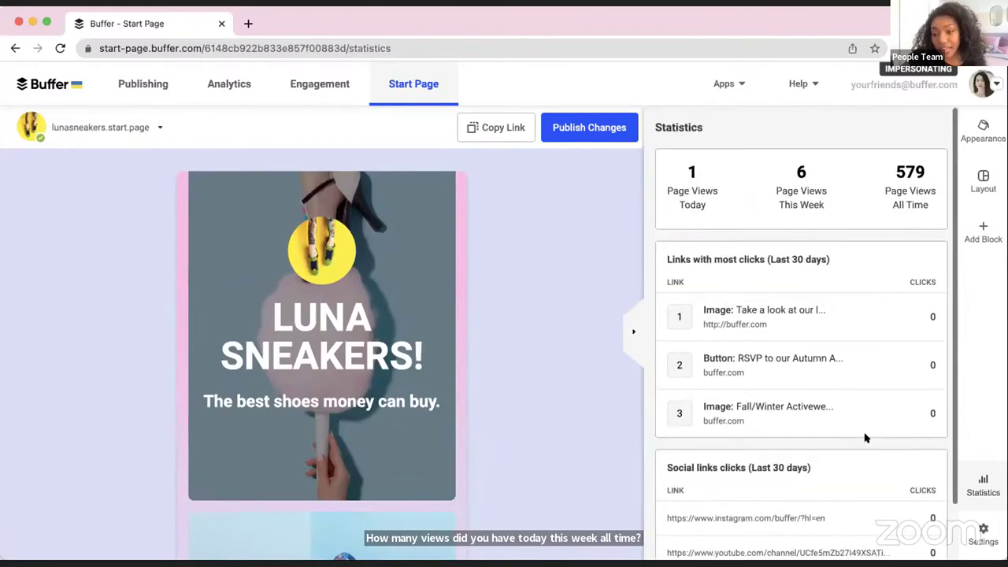
pyautogui.scroll(2, 864, 438)
pyautogui.scroll(-2, 865, 437)
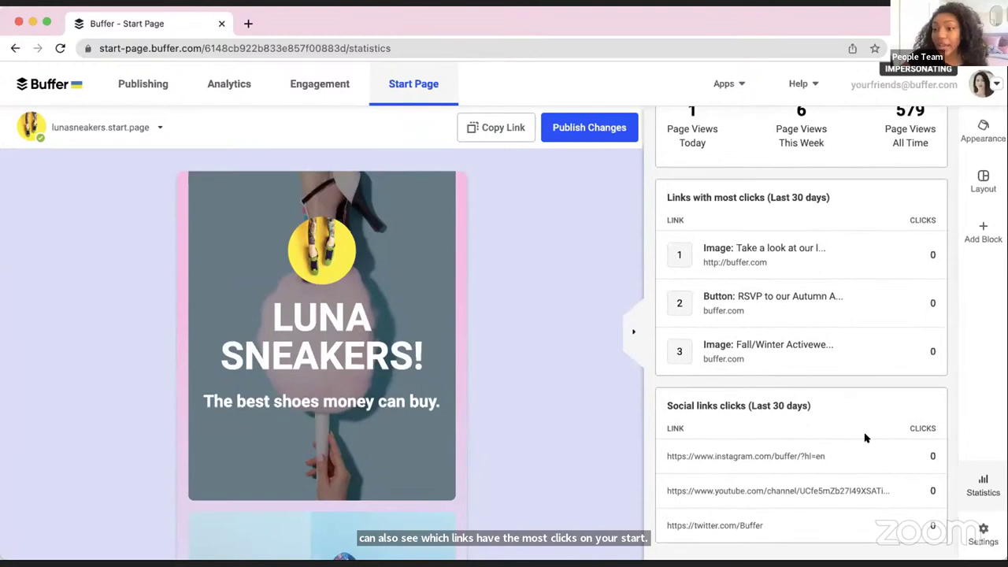
# Open the Start Page settings with the page domain, page name and unpublish options.
pyautogui.click(983, 543)
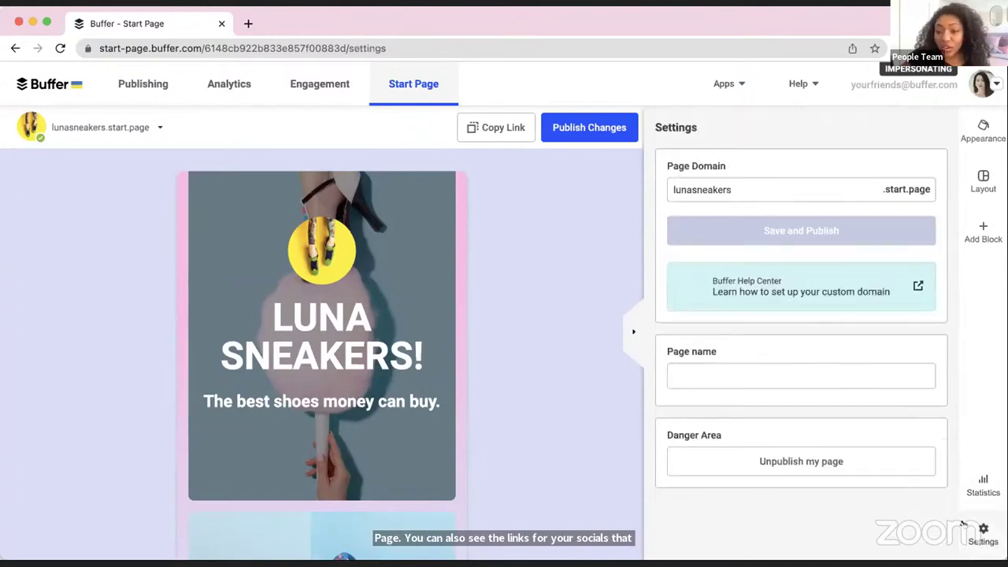